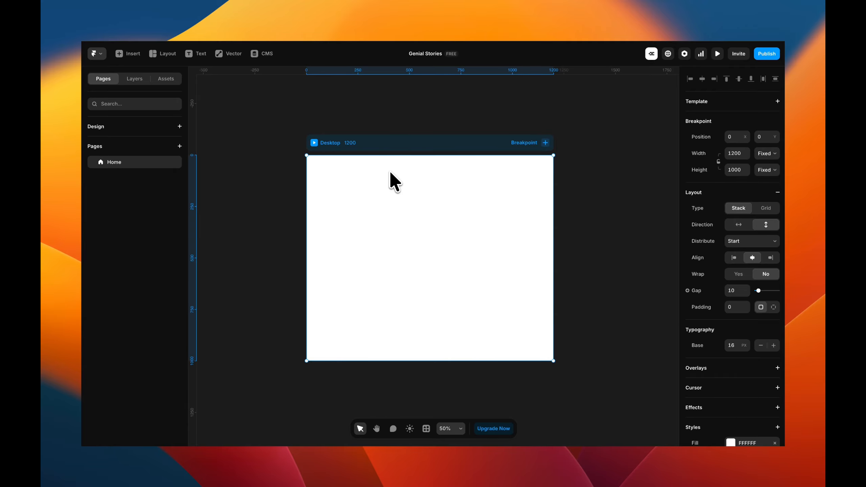
Step: Draw a frame about 564 by 390 in the Desktop breakpoint, then set its width to Fill and its height to Viewport
key("f")
left_click_drag(335, 172, 452, 251)
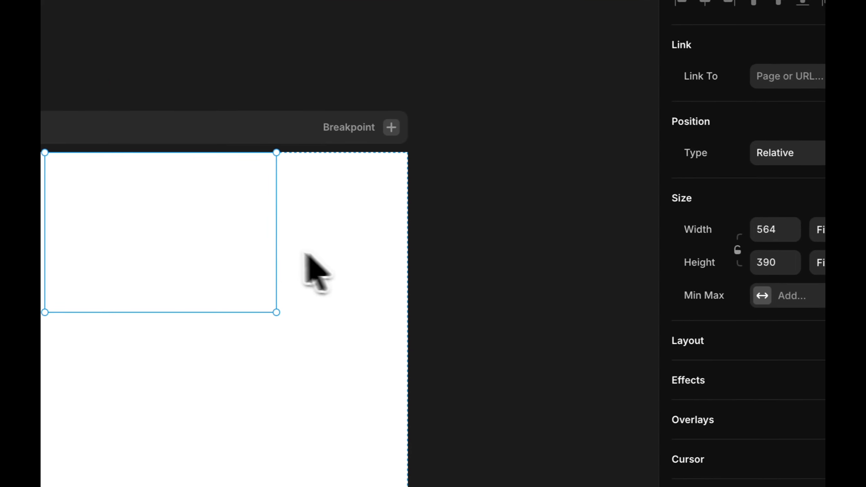
left_click(818, 229)
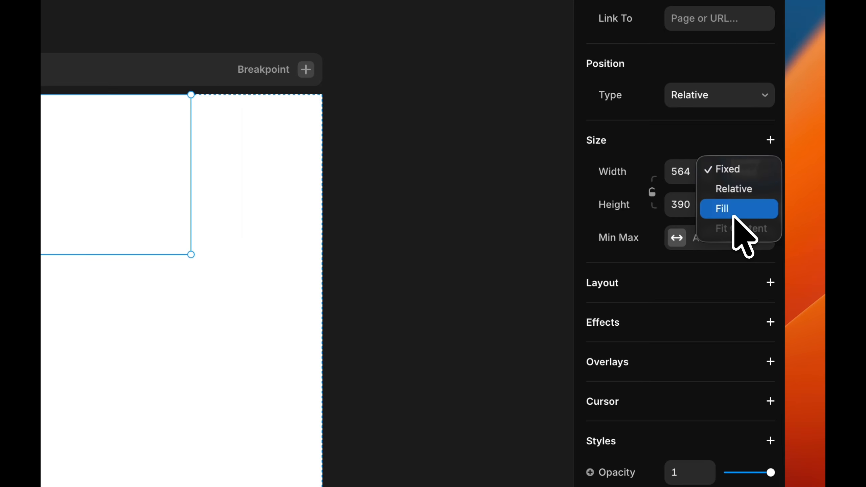
left_click(816, 274)
left_click(743, 206)
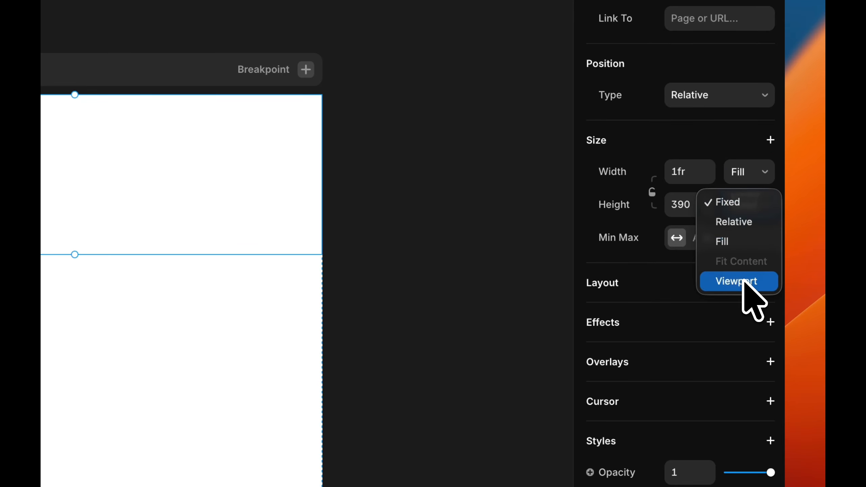
left_click(742, 281)
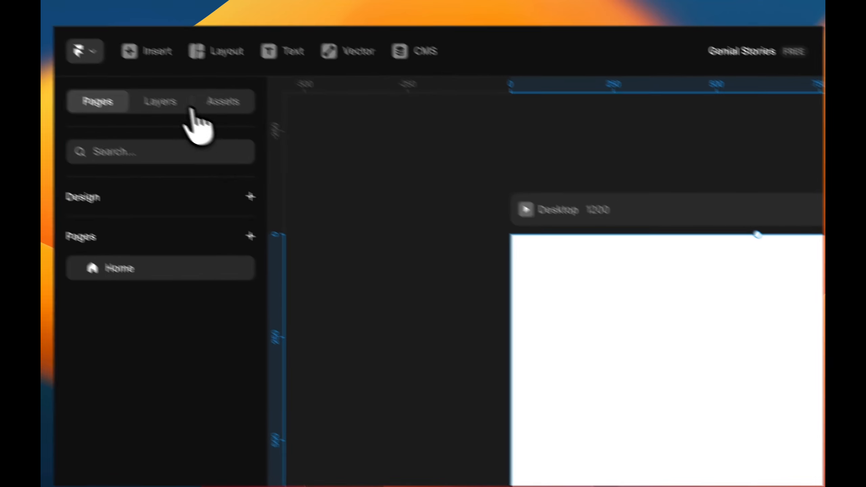
Step: Rename the new frame's layer as Preloader
left_click(190, 108)
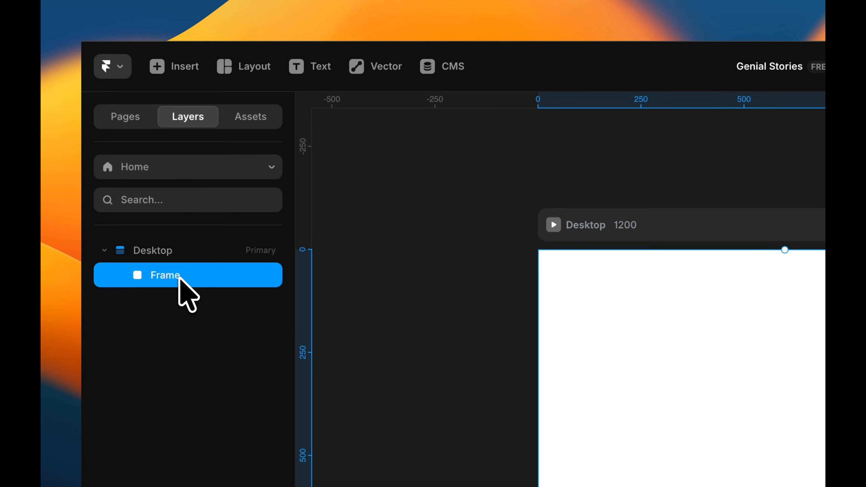
double_click(152, 264)
type("Pro")
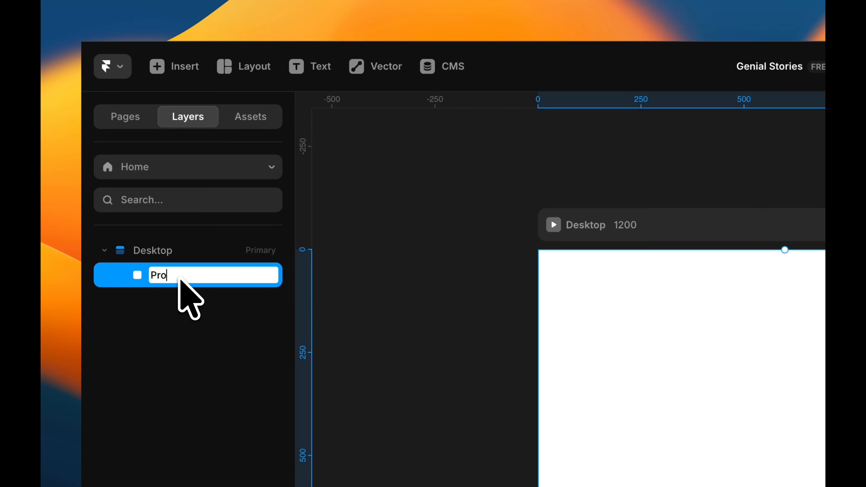
type("loader")
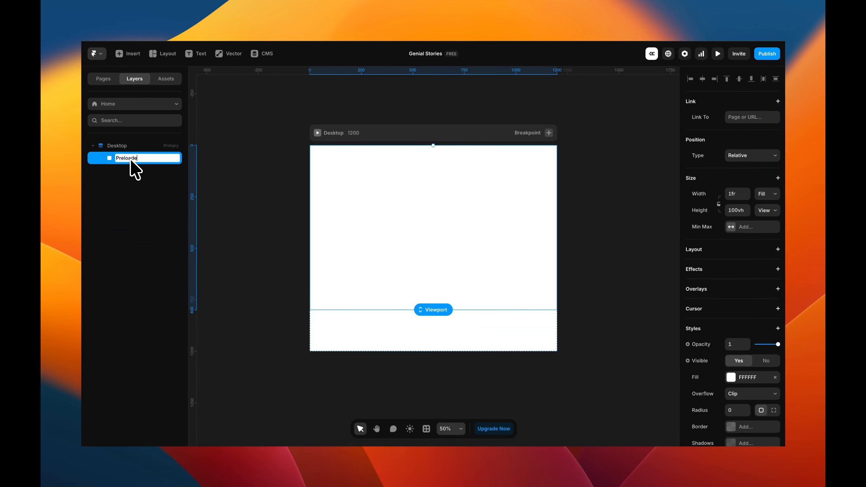
key("Return")
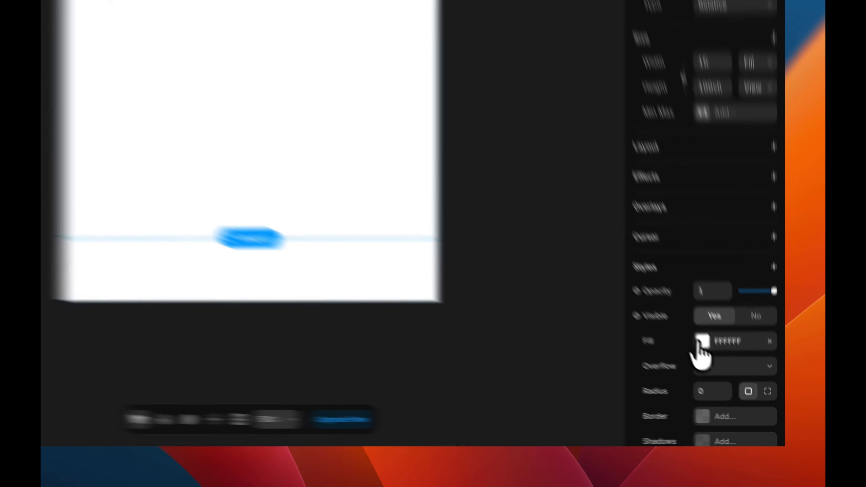
Step: Change the Preloader frame's fill color to black
left_click(729, 377)
left_click(586, 333)
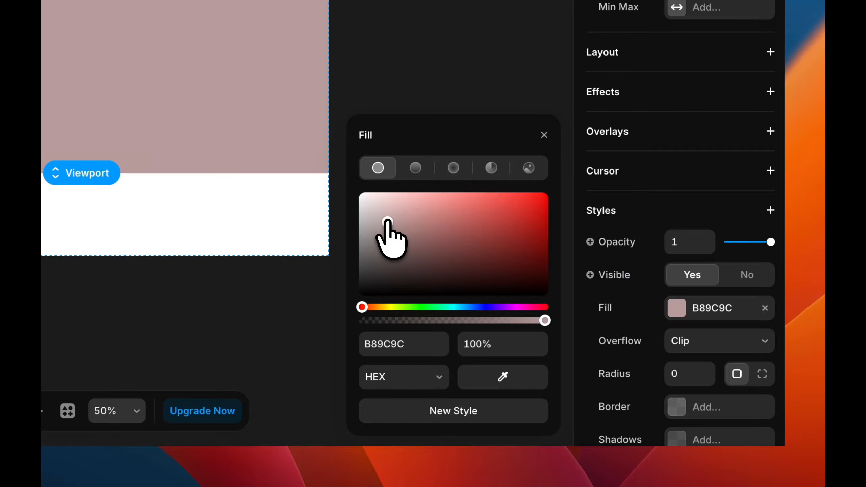
left_click_drag(387, 221, 311, 354)
left_click(381, 244)
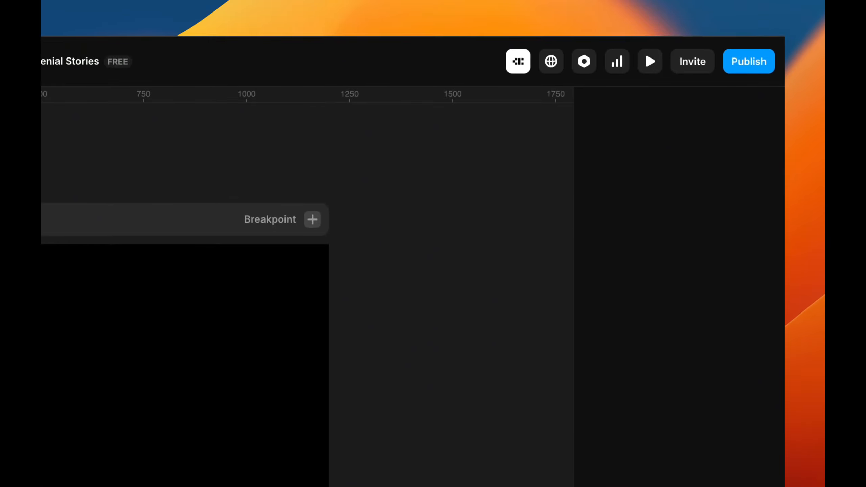
Step: Convert the Preloader frame into a component named Preloader and rename its primary variant as Default
left_click(139, 355)
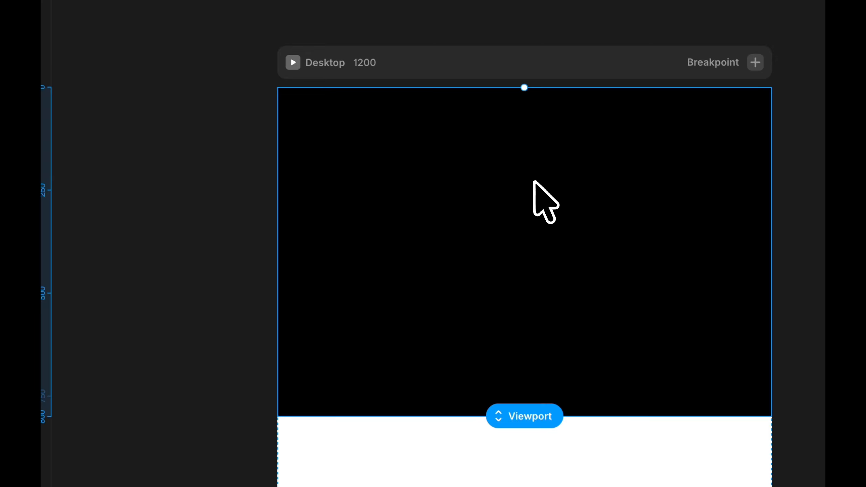
right_click(533, 182)
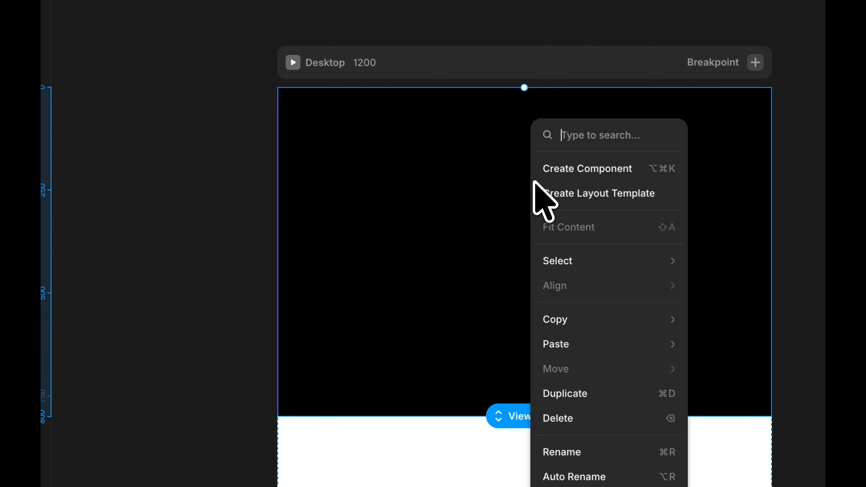
left_click(551, 169)
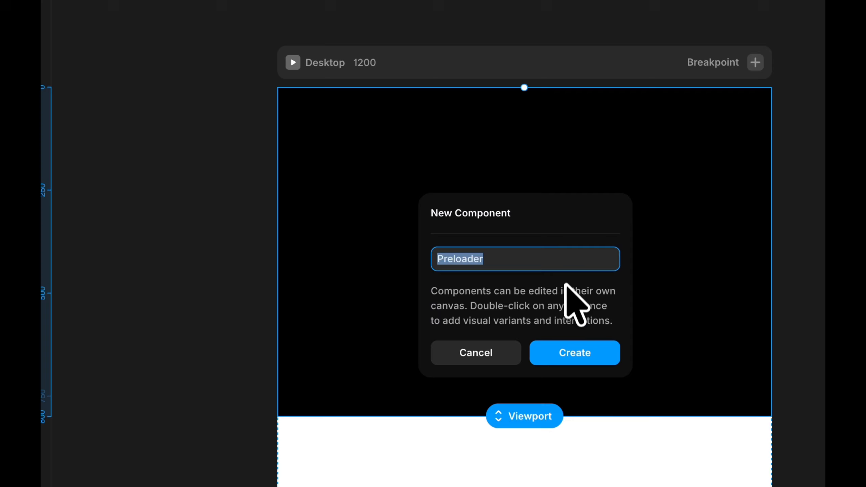
left_click(587, 348)
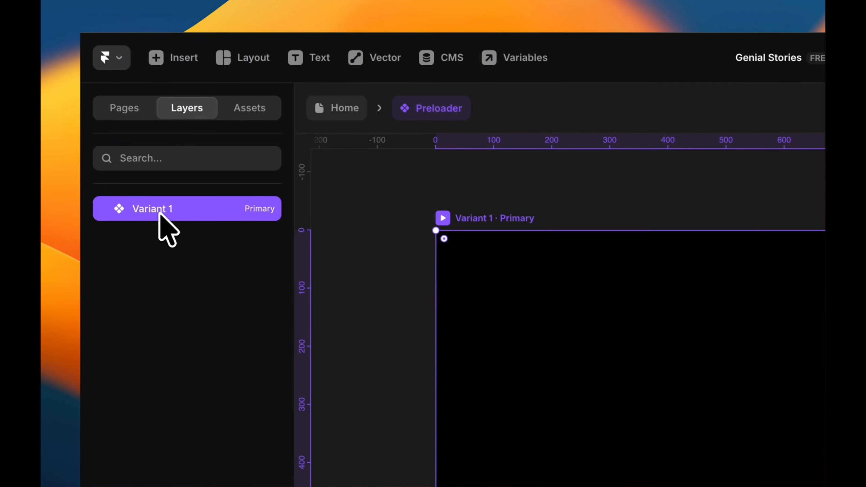
double_click(160, 212)
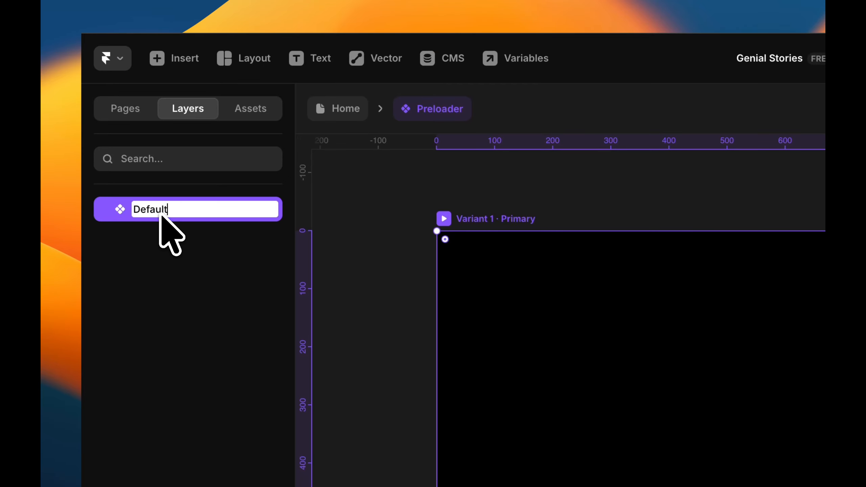
key("Return")
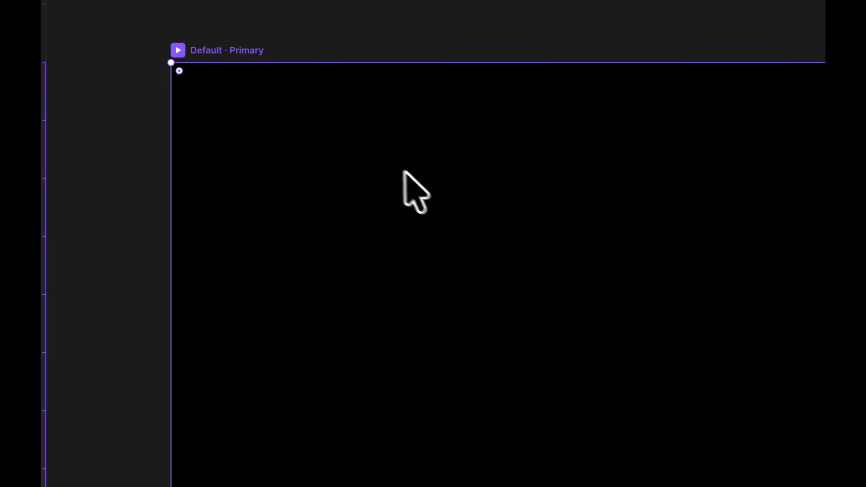
Step: Draw a frame about 555 by 538 inside the Default variant and set the variant's stack to vertical with Start distribution
key("f")
left_click_drag(294, 109, 615, 420)
left_click(157, 185)
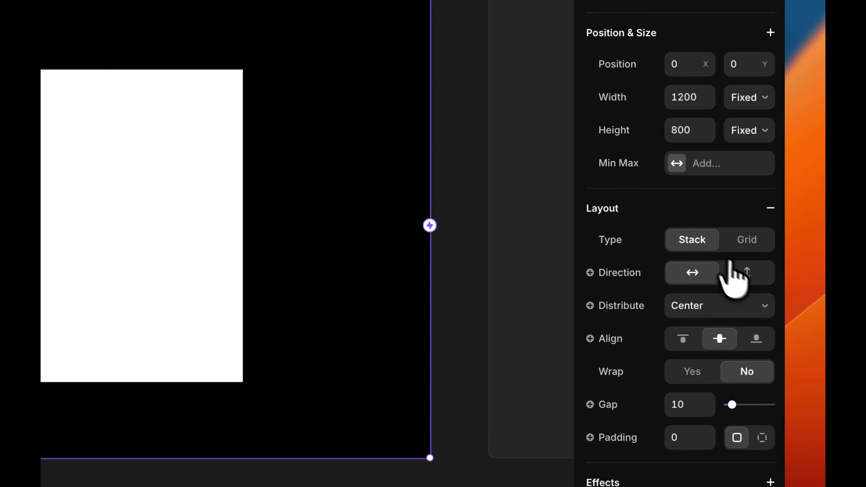
left_click(731, 271)
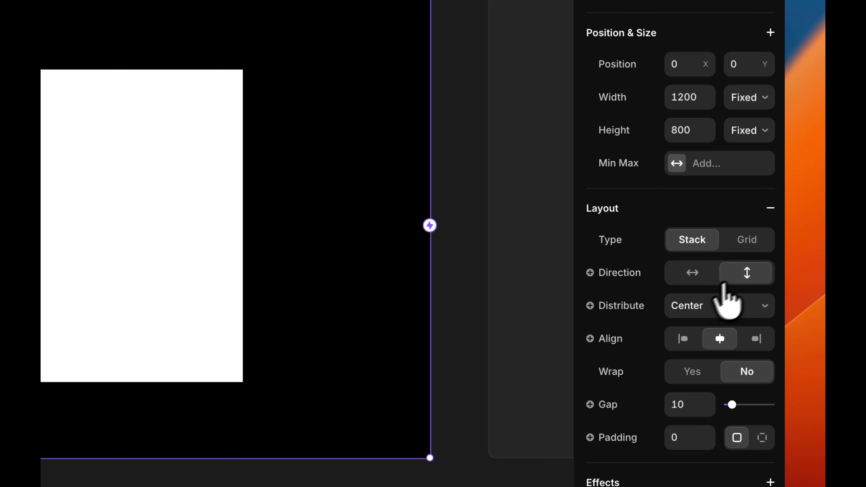
left_click(716, 305)
left_click(710, 303)
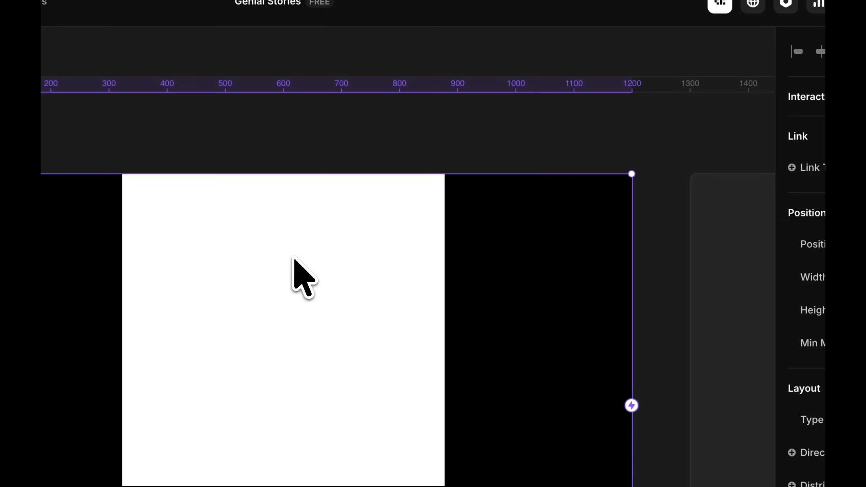
Step: Set the inner frame's width and height to Fill and remove its white fill
left_click(297, 233)
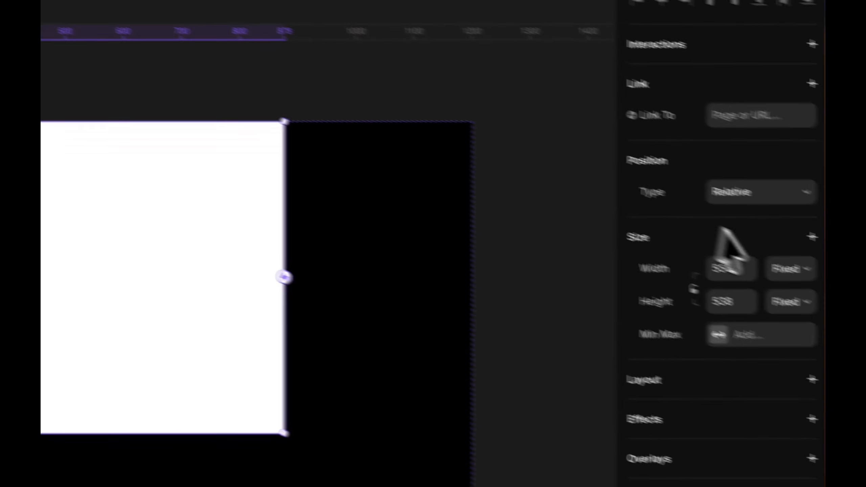
left_click(791, 269)
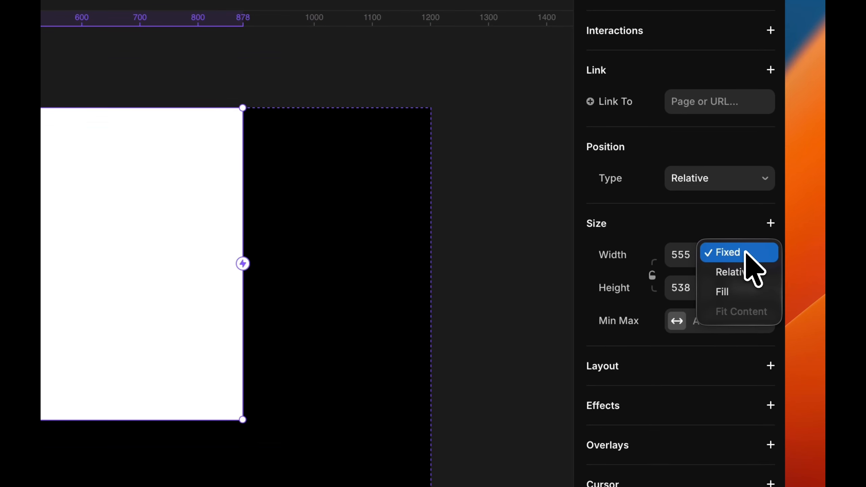
left_click(734, 293)
left_click(761, 288)
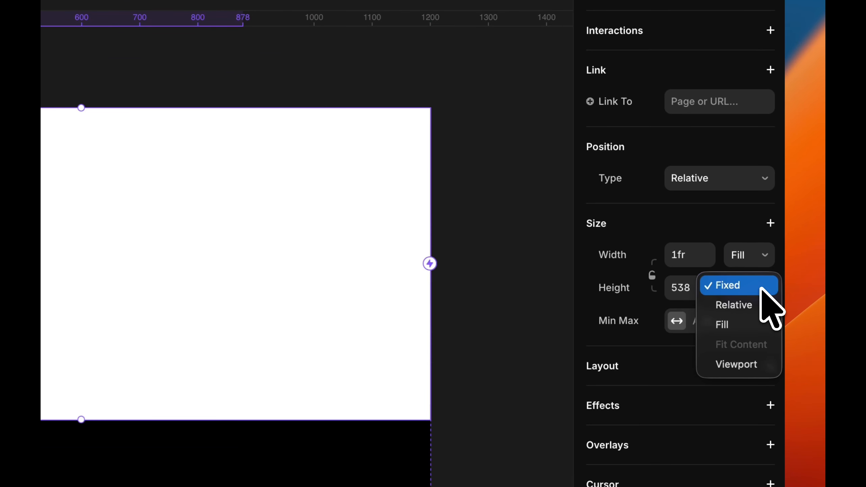
left_click(743, 320)
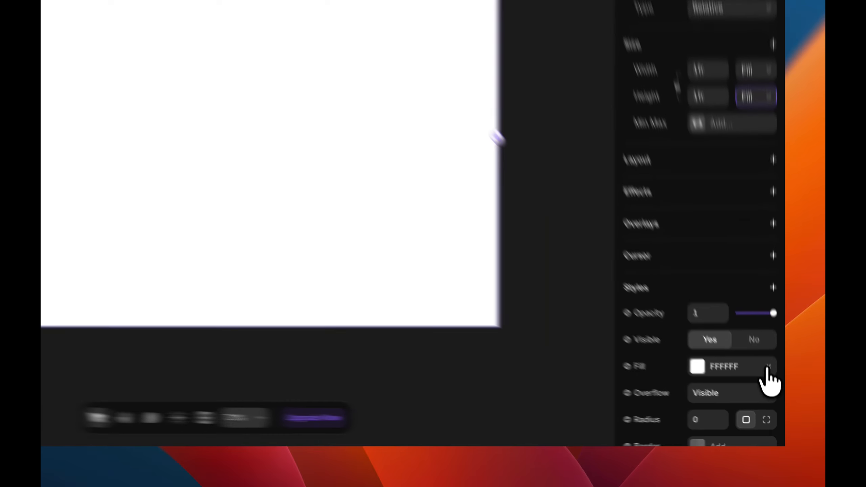
left_click(774, 396)
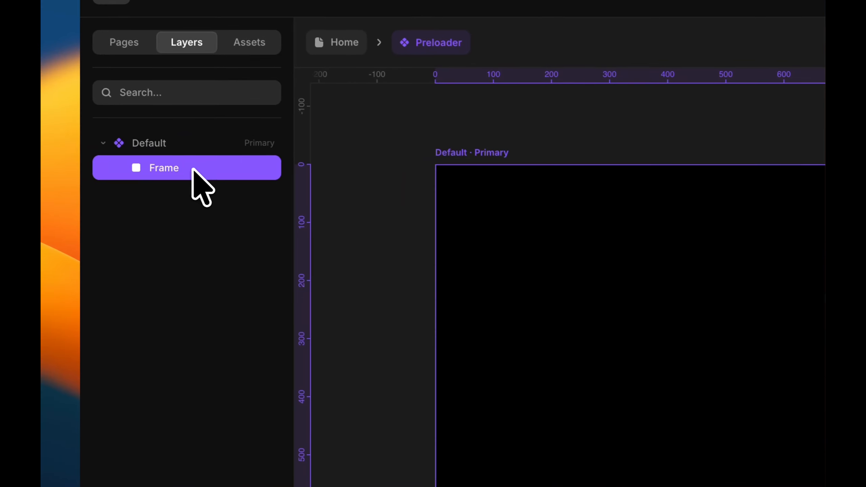
Step: Rename the transparent inner frame's layer as Container
double_click(31, 128)
type("Cont")
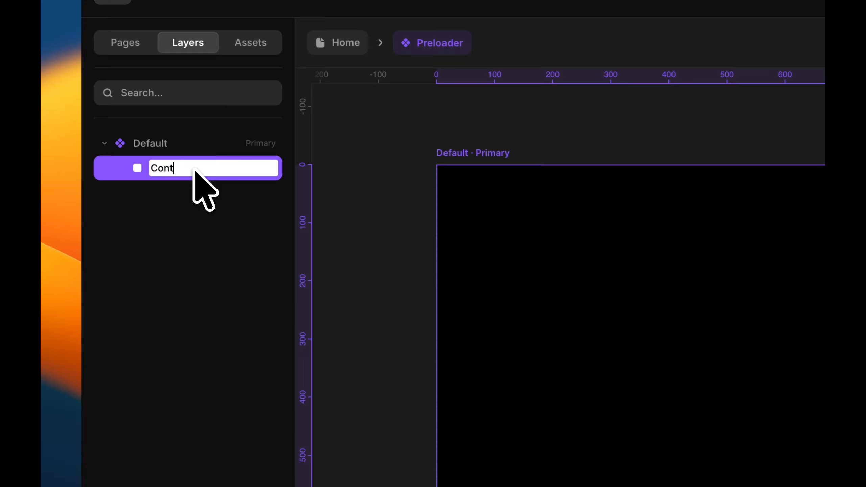
type("ainer")
key("Return")
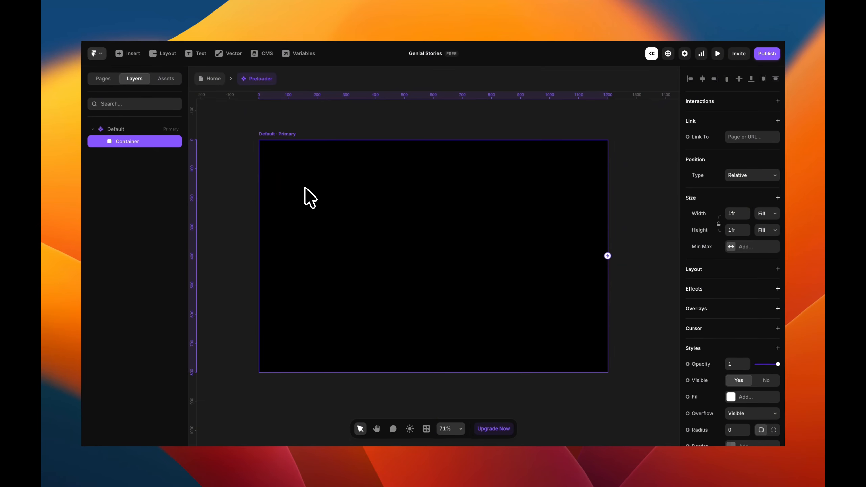
Step: Draw a frame about 512 by 601 inside Container and pin it with 0 offsets on all four sides
key("f")
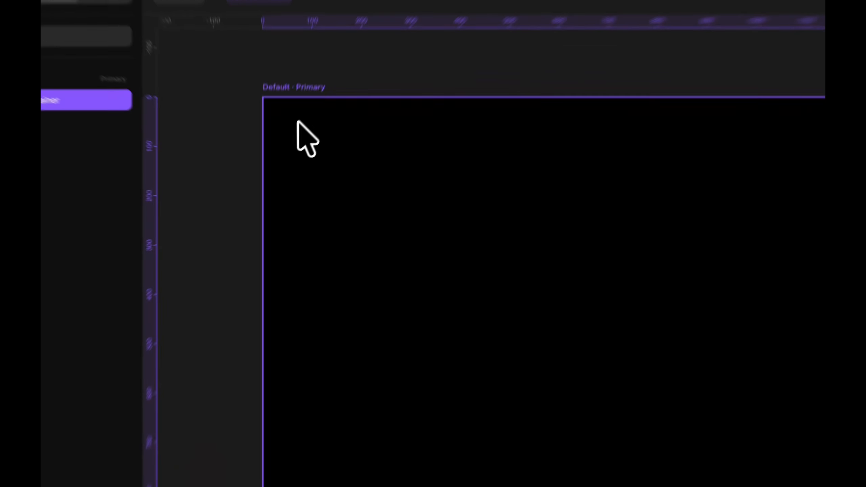
left_click_drag(277, 153, 426, 327)
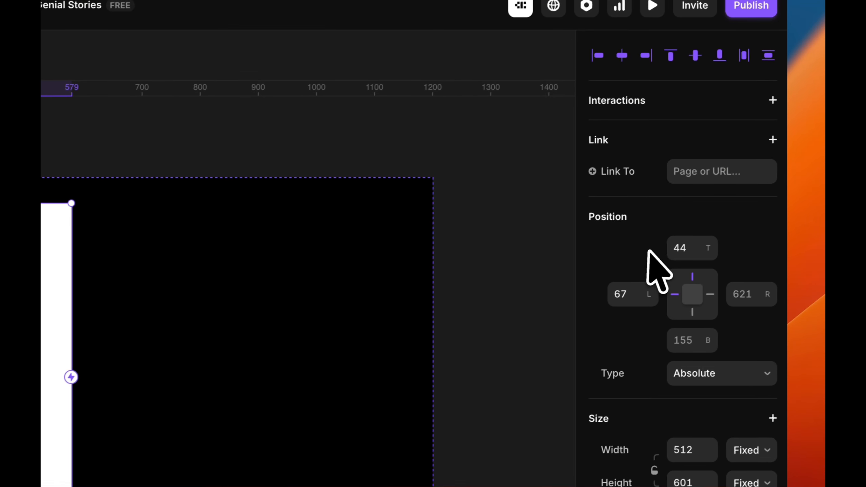
type("0")
key("Tab")
type("0")
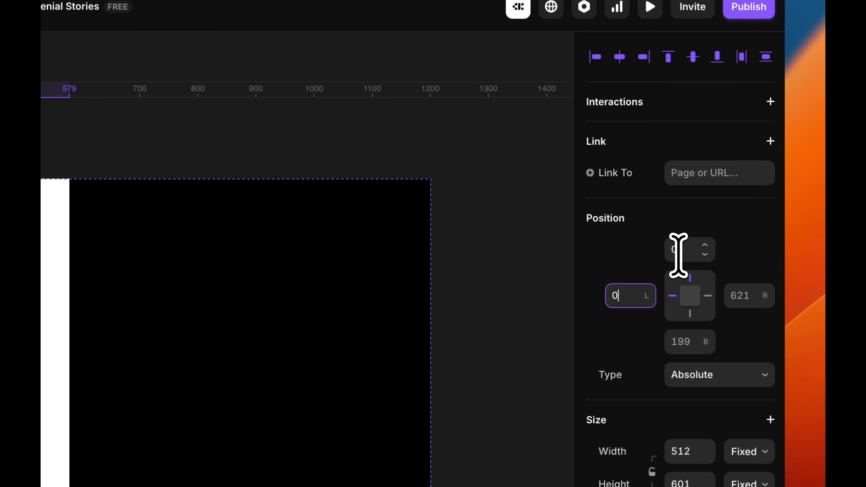
key("Tab")
type("0")
key("Tab")
type("0")
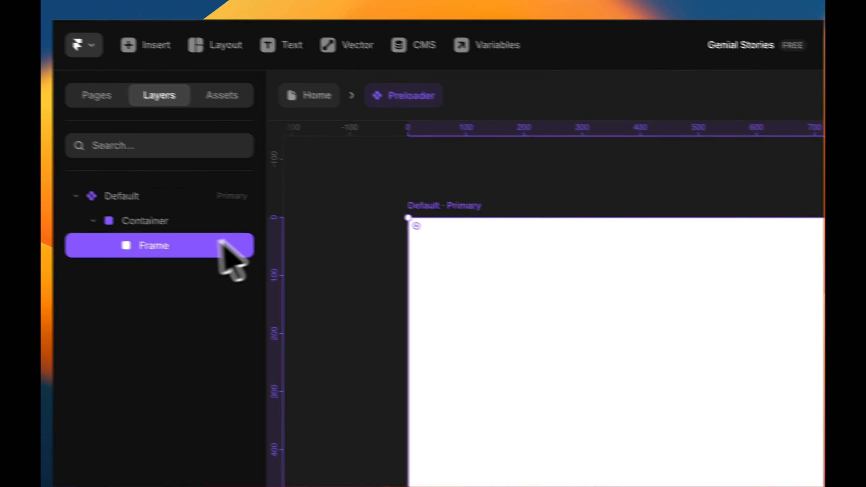
Step: Rename the pinned frame as Orange overlay and change its fill to a bright orange
double_click(168, 248)
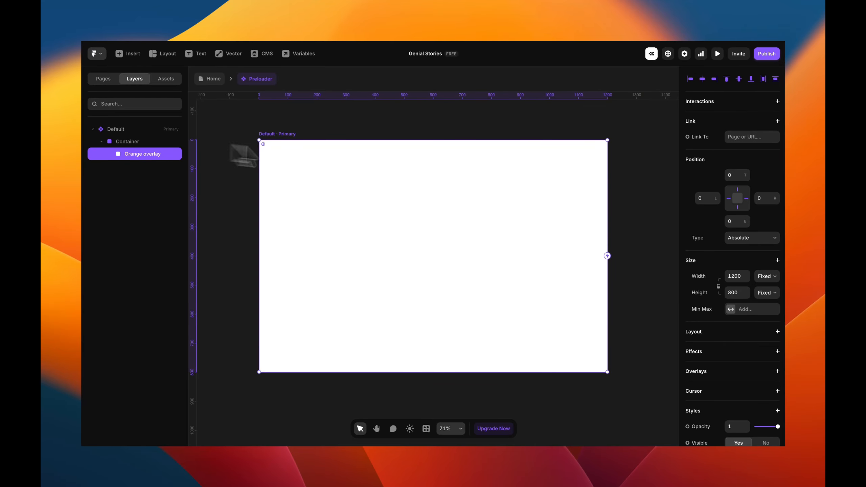
scroll(701, 348, "down", 5)
left_click(730, 303)
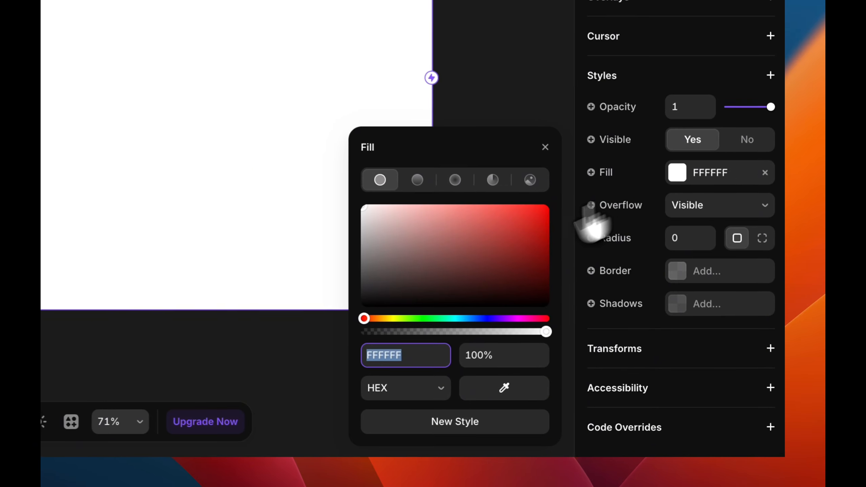
left_click(651, 331)
left_click(546, 205)
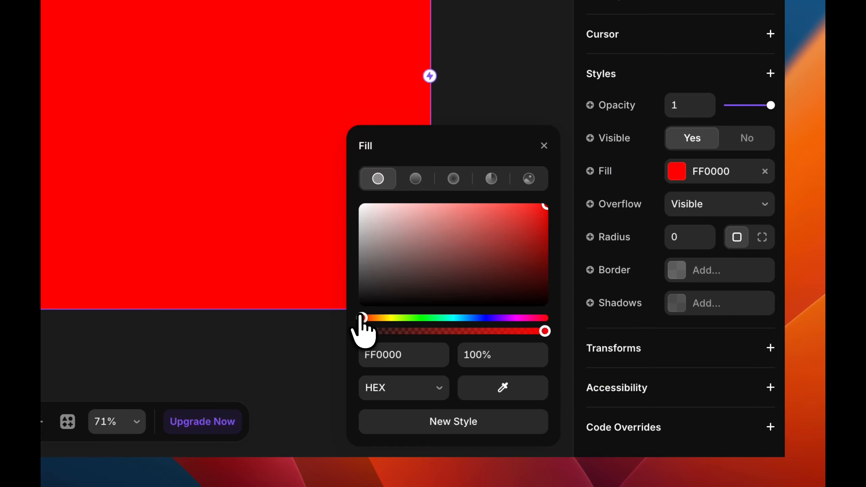
left_click_drag(361, 318, 367, 318)
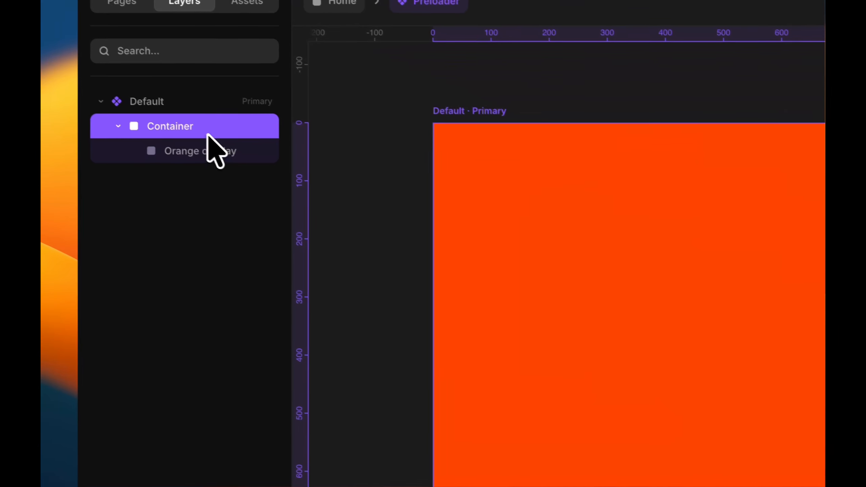
left_click(210, 153)
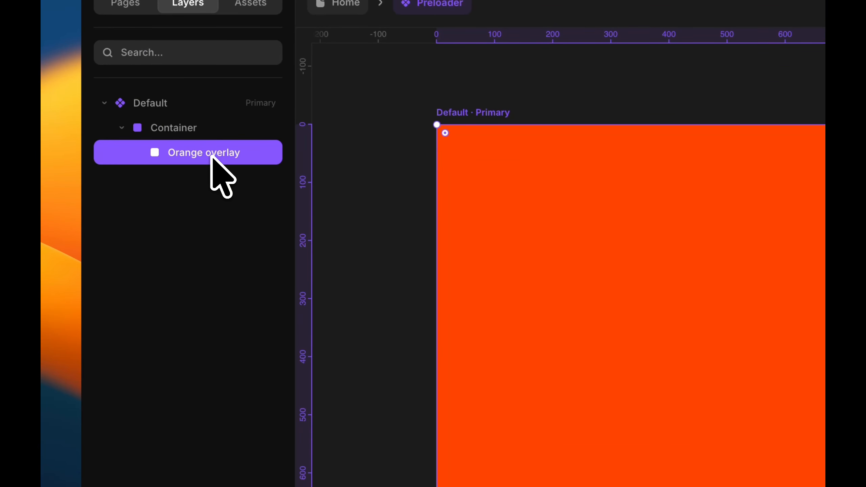
Step: Duplicate the Orange overlay layer inside Container and rename the copy as White overlay
left_click(212, 175)
double_click(212, 175)
type("W")
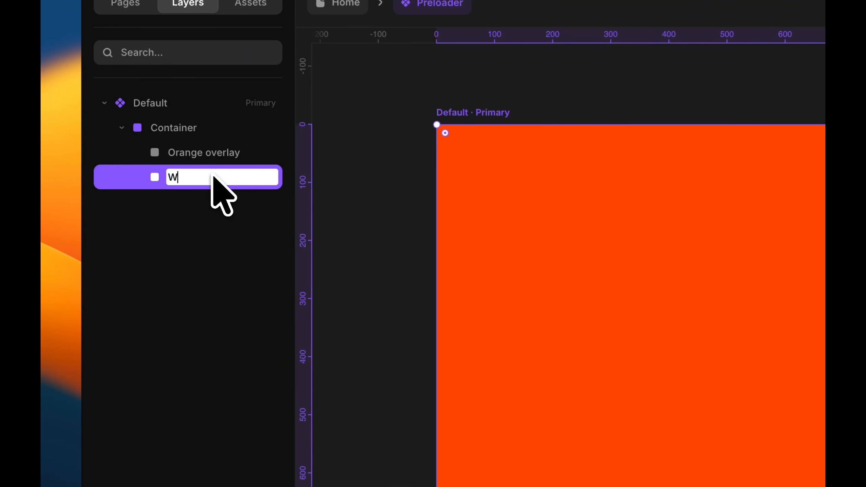
type("hite overlay")
key("Return")
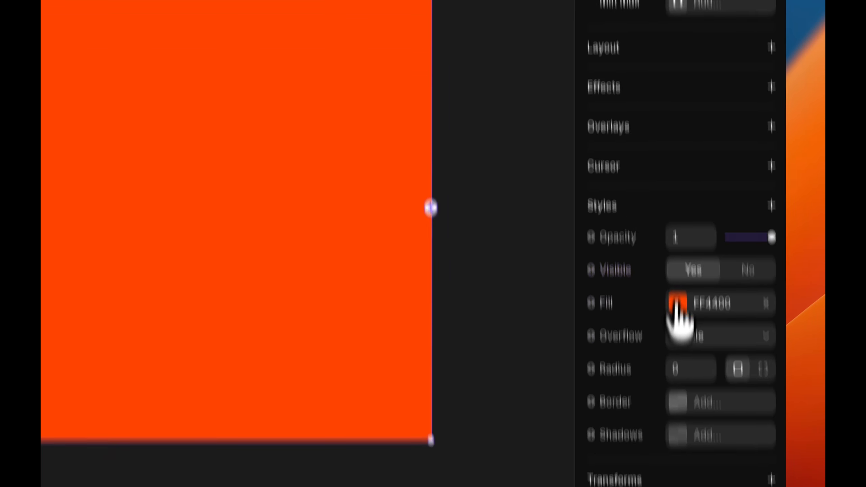
Step: Change the White overlay's fill to white, FFFFFF
left_click(677, 303)
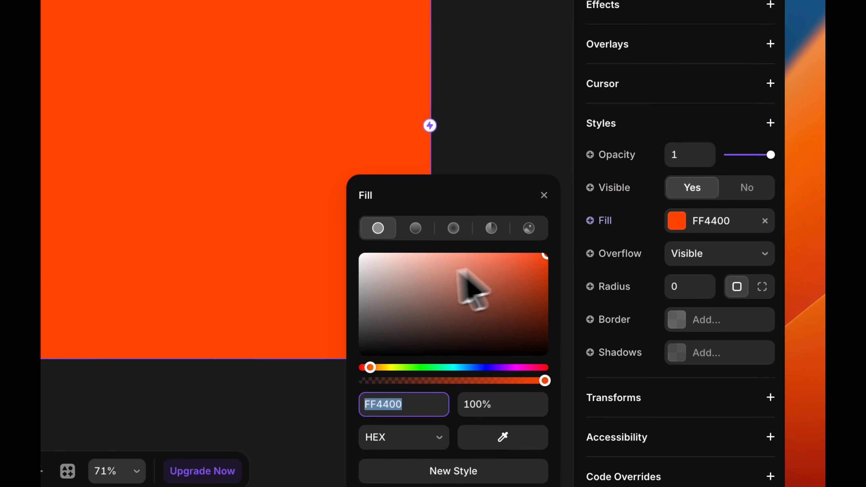
left_click_drag(470, 371, 201, 200)
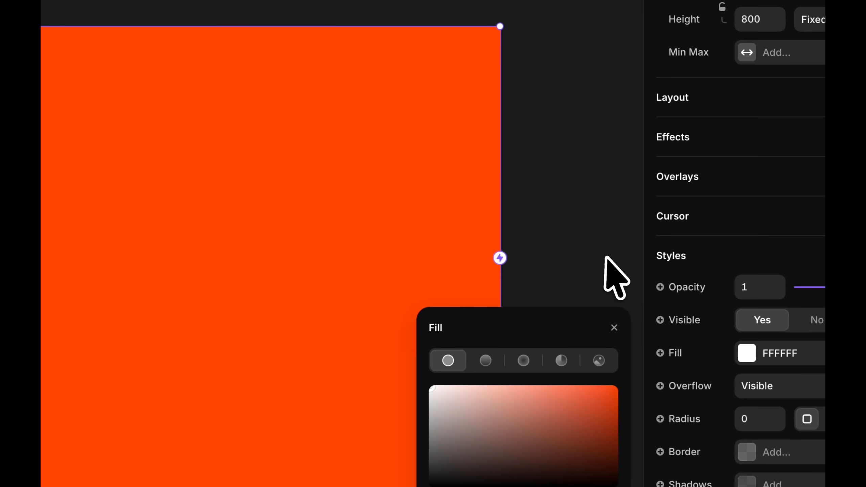
left_click(606, 258)
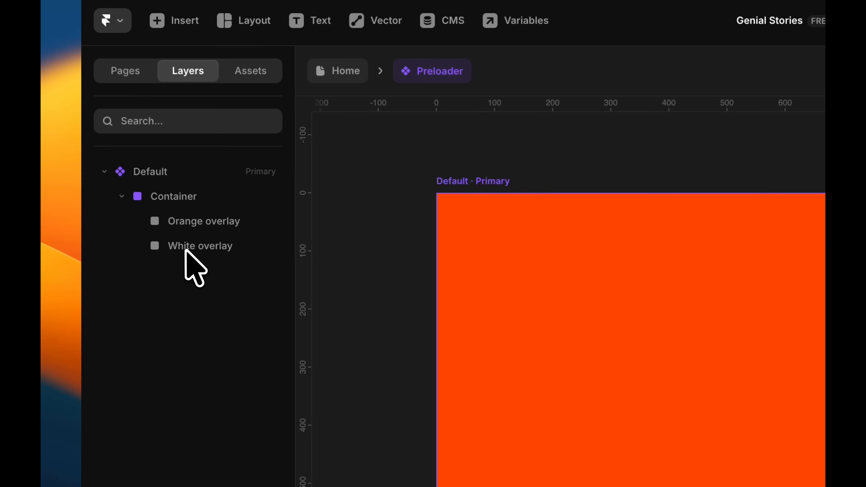
Step: Hide the Orange overlay to check the white layer beneath it, and make it visible again
left_click(185, 249)
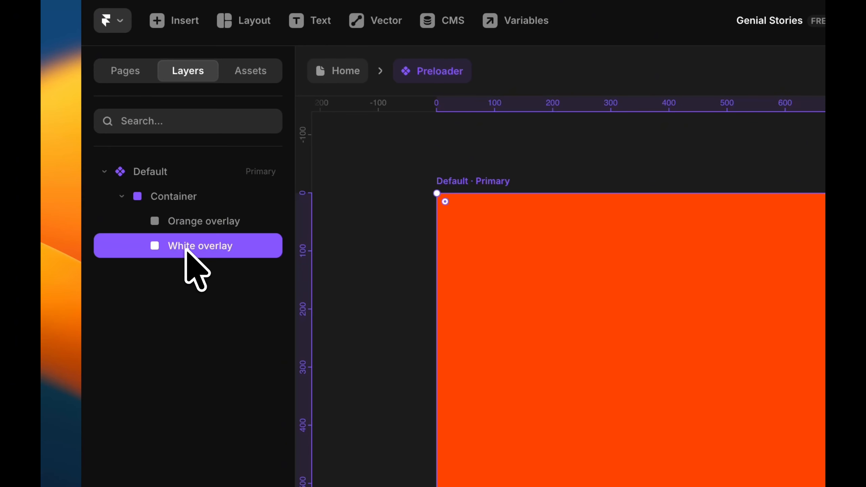
left_click(193, 225)
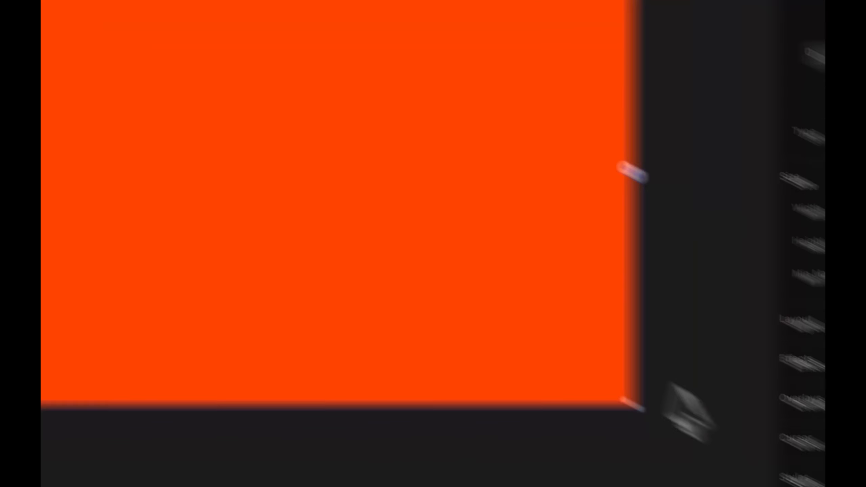
scroll(705, 402, "down", 3)
left_click(736, 361)
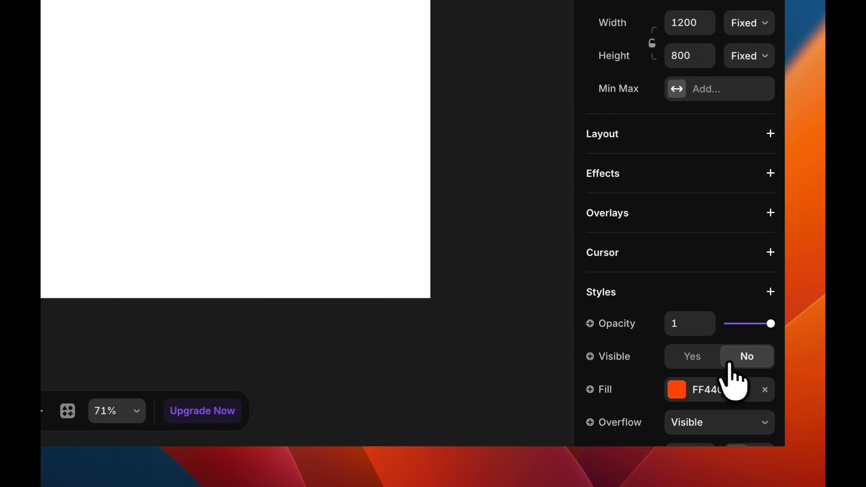
left_click(679, 359)
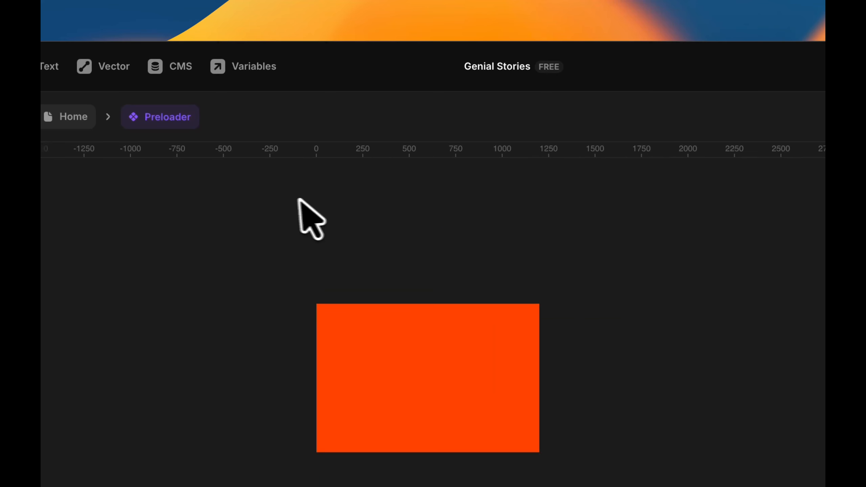
Step: Add a text layer reading "Preloader™" on the empty canvas below the Default variant
scroll(299, 201, "up", 2)
scroll(338, 268, "down", 1)
scroll(338, 268, "up", 2)
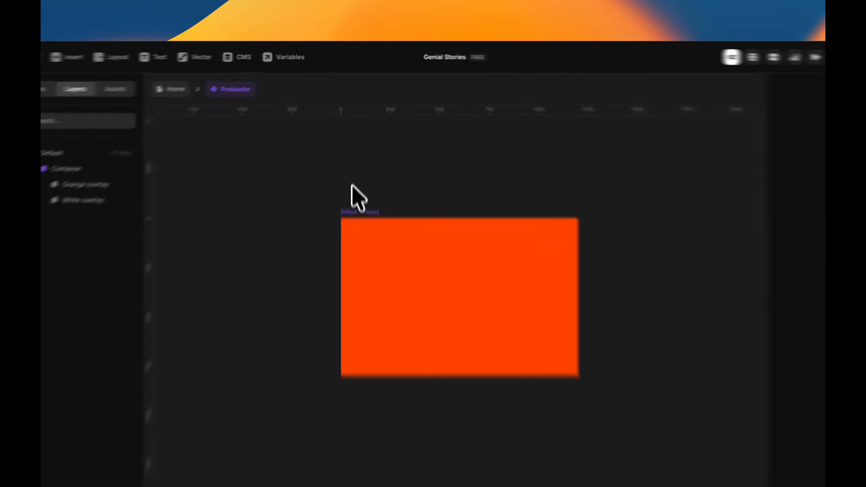
scroll(377, 268, "down", 1)
scroll(365, 154, "down", 1)
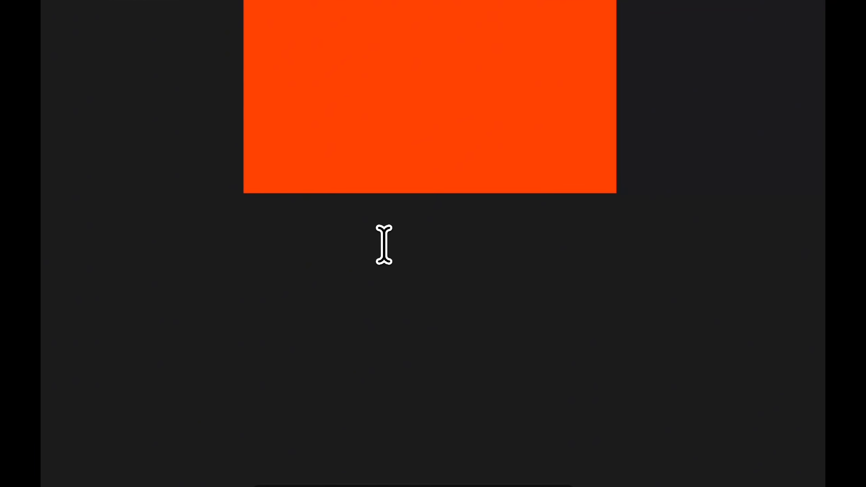
left_click(383, 244)
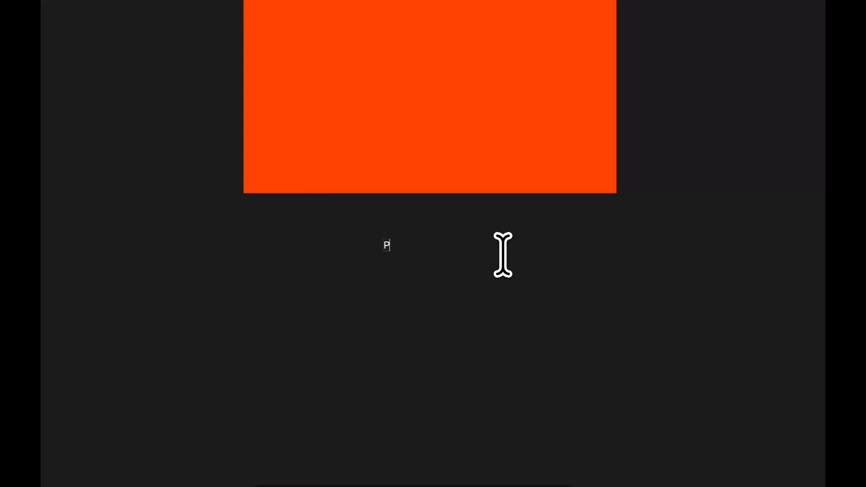
type("PRO")
key("BackSpace")
key("BackSpace")
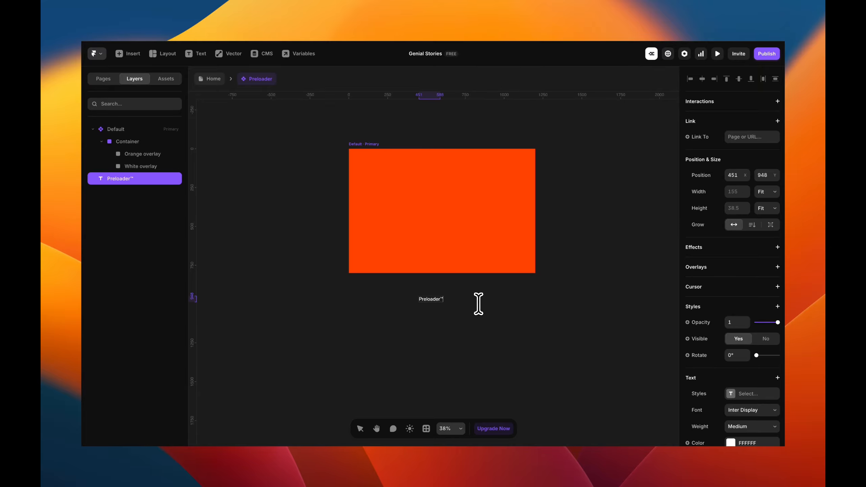
Step: Move the Preloader™ text into Container above both overlays and centre it horizontally and vertically
scroll(449, 310, "up", 3)
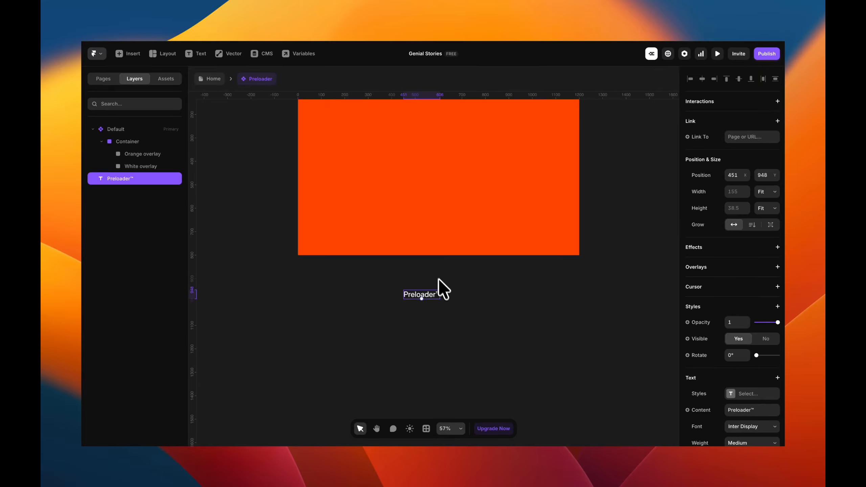
scroll(439, 279, "up", 2)
scroll(482, 267, "up", 4)
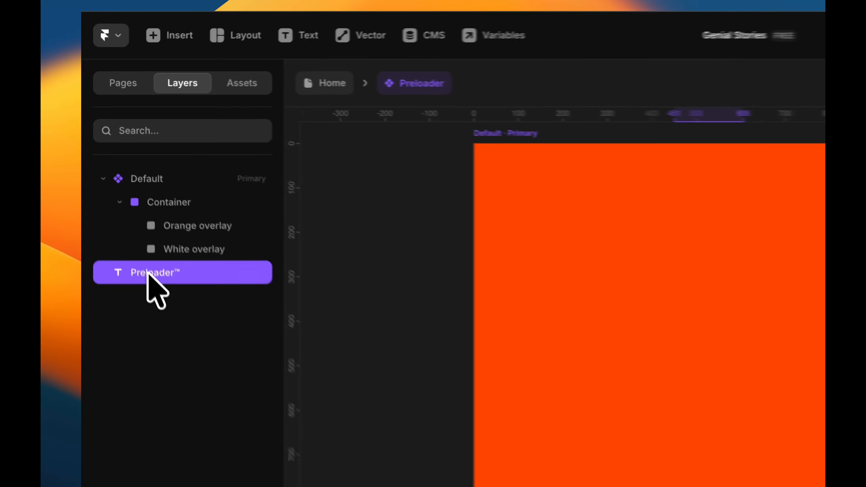
left_click_drag(116, 180, 139, 145)
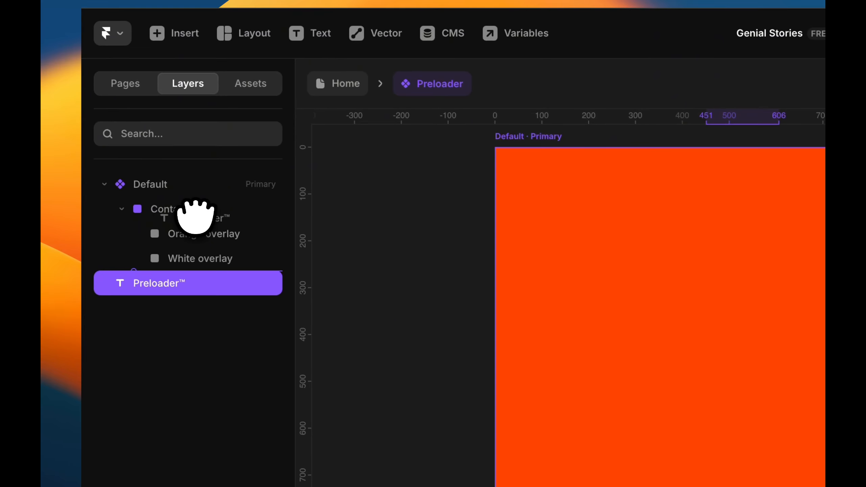
left_click_drag(196, 215, 195, 218)
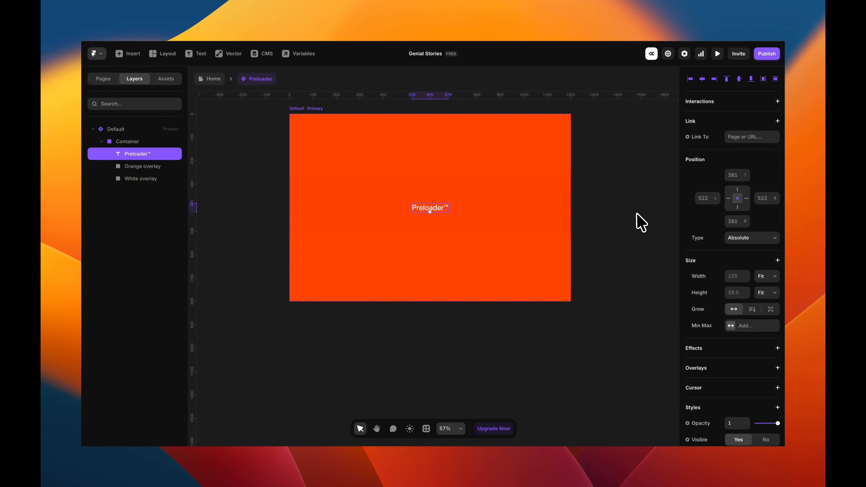
left_click(637, 213)
Step: Add a Text effect triggered On Appear to the Preloader™ text, using the Stagger preset
scroll(304, 118, "up", 1)
scroll(304, 118, "right", 1)
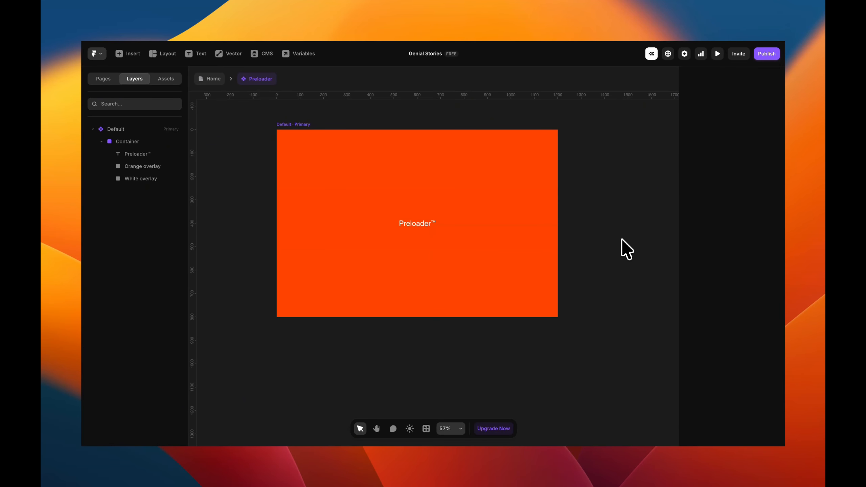
scroll(621, 238, "up", 1)
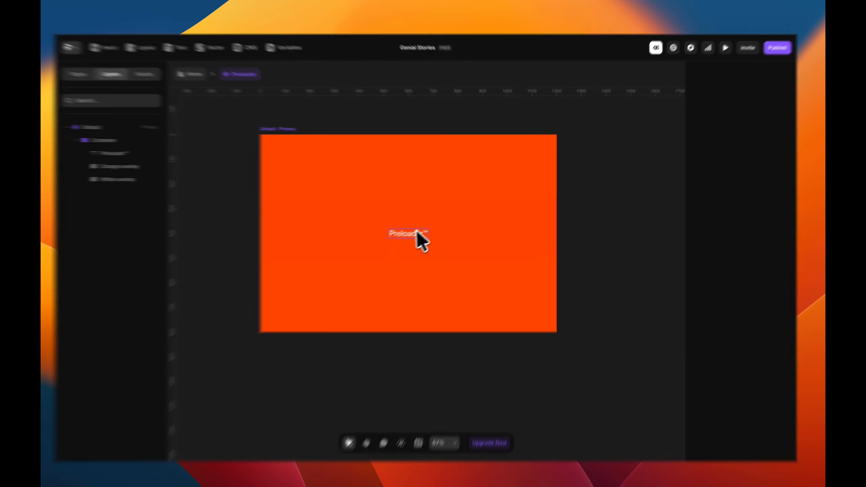
left_click(417, 232)
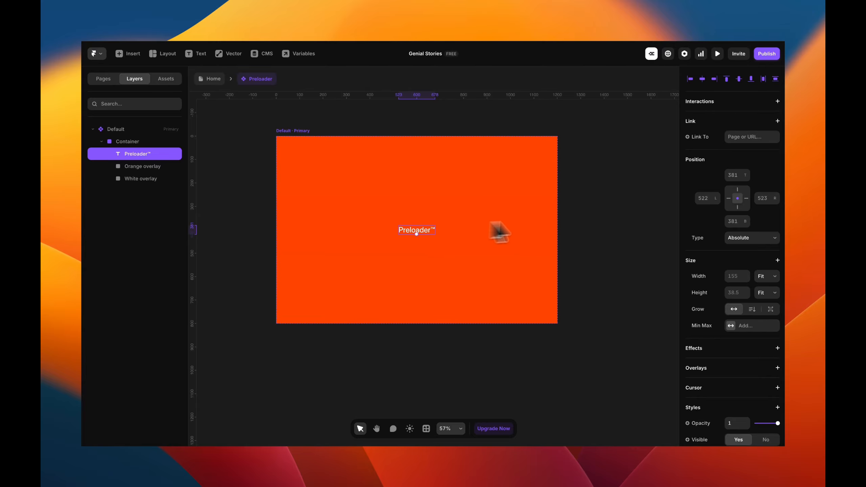
left_click(743, 343)
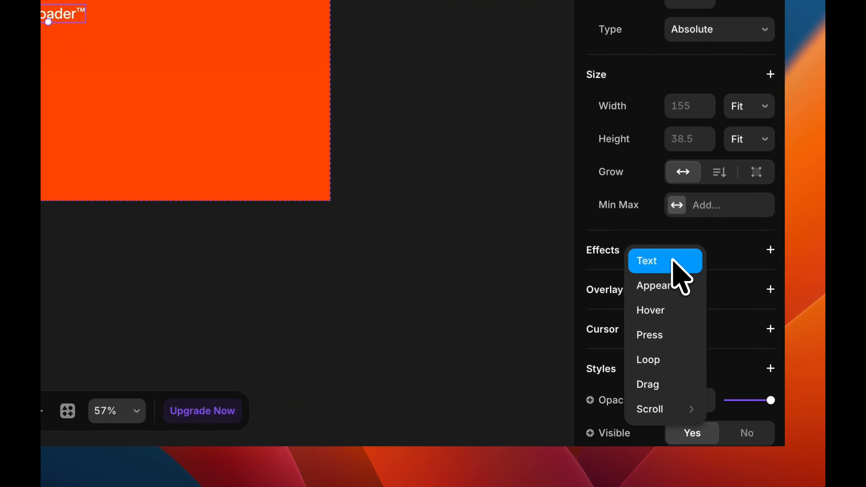
left_click(672, 262)
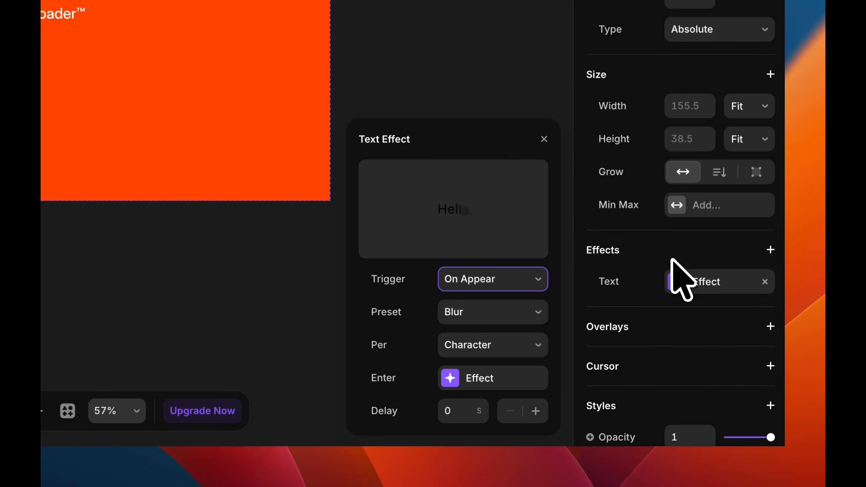
left_click(488, 311)
left_click(486, 425)
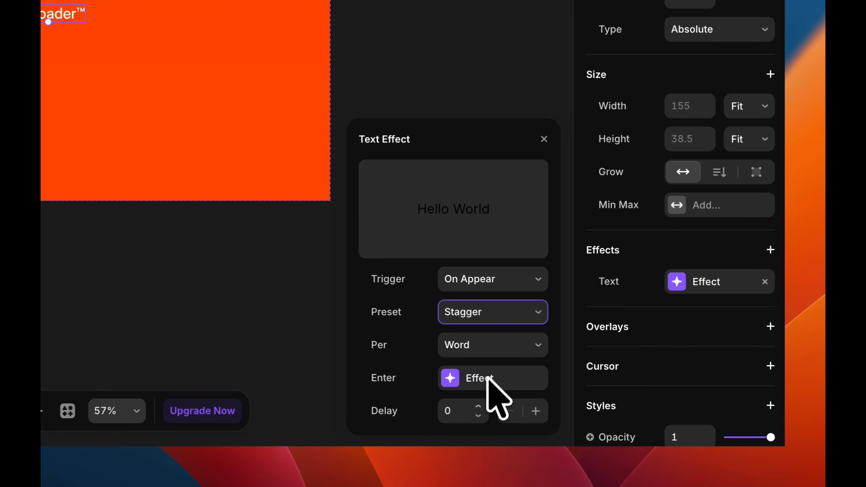
Step: Set the Y offset of the text's enter effect to 40
left_click(488, 378)
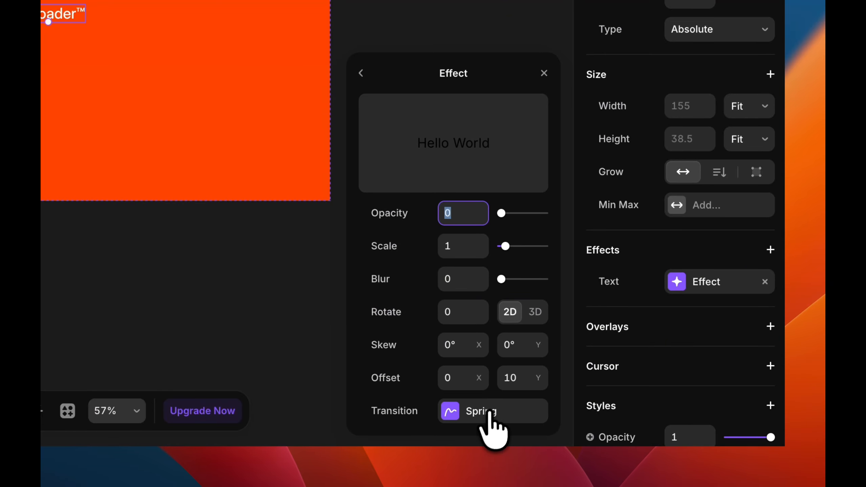
left_click(493, 427)
left_click(360, 103)
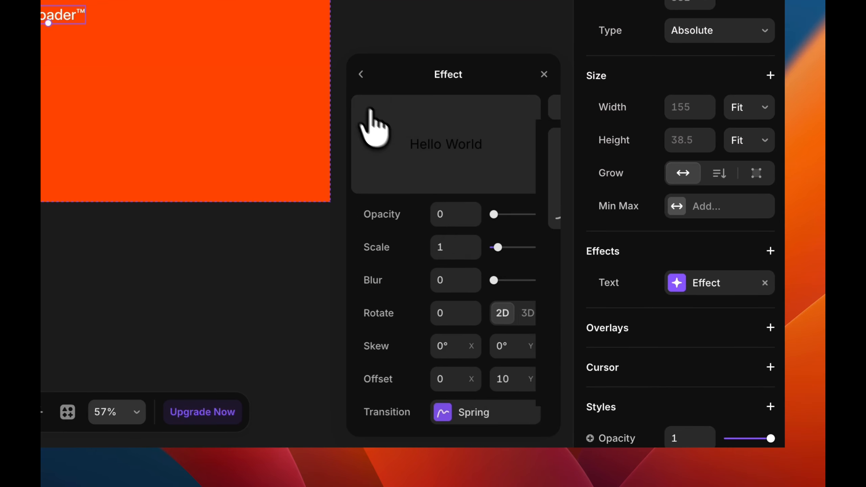
left_click(519, 379)
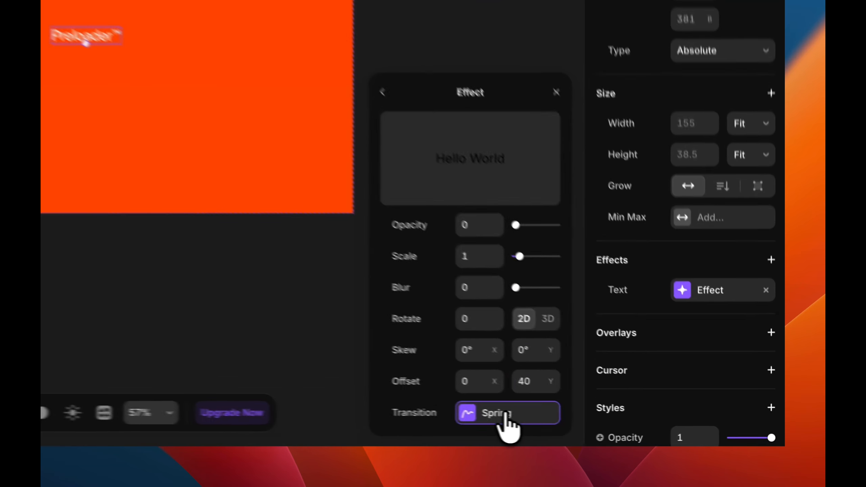
Step: Switch the text's enter transition to Ease and preview the component's animation
left_click(630, 428)
left_click(627, 376)
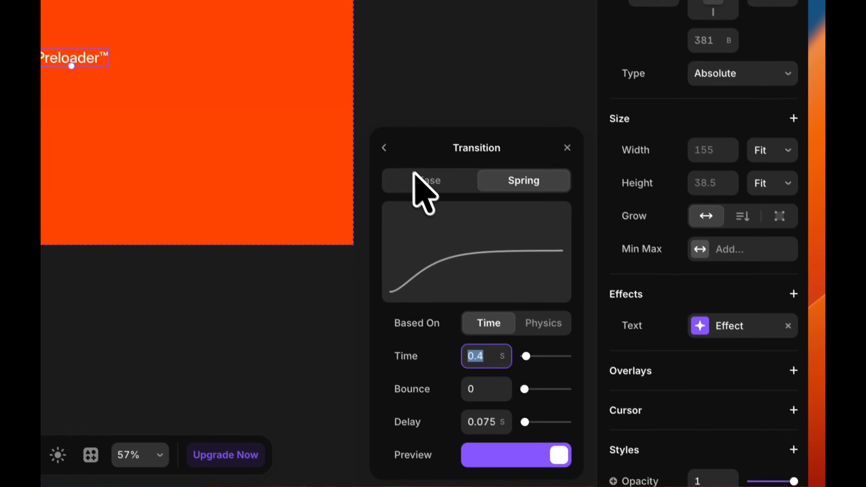
left_click(392, 136)
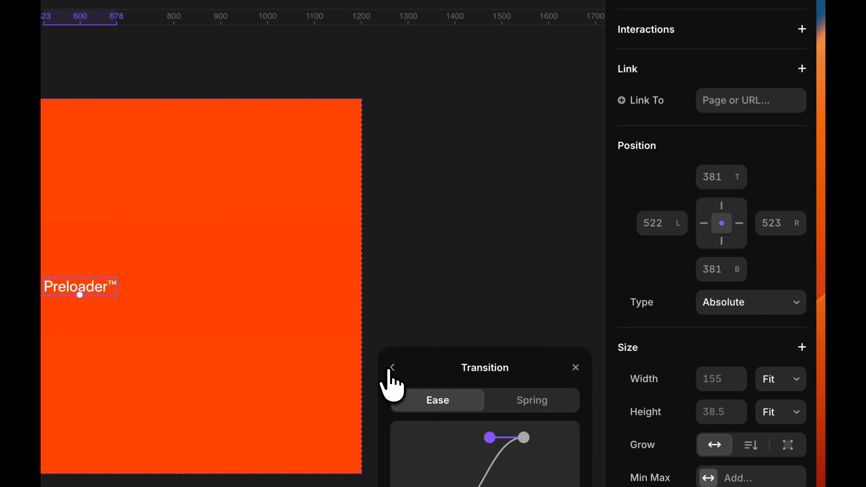
left_click(388, 144)
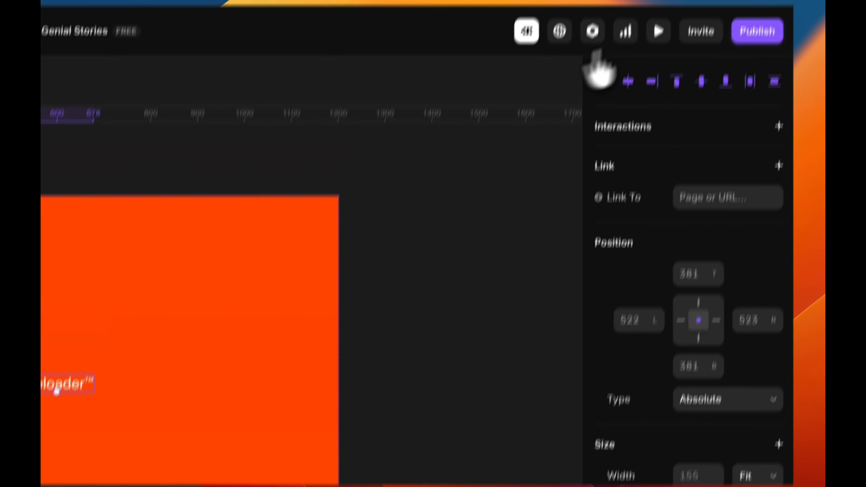
left_click(650, 68)
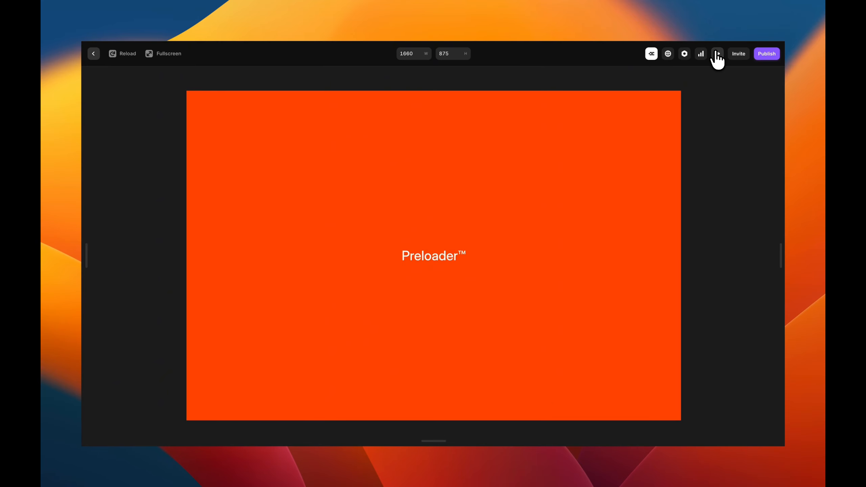
left_click(718, 54)
Step: Set the text effect to animate per Character and preview the component again
scroll(755, 286, "down", 6)
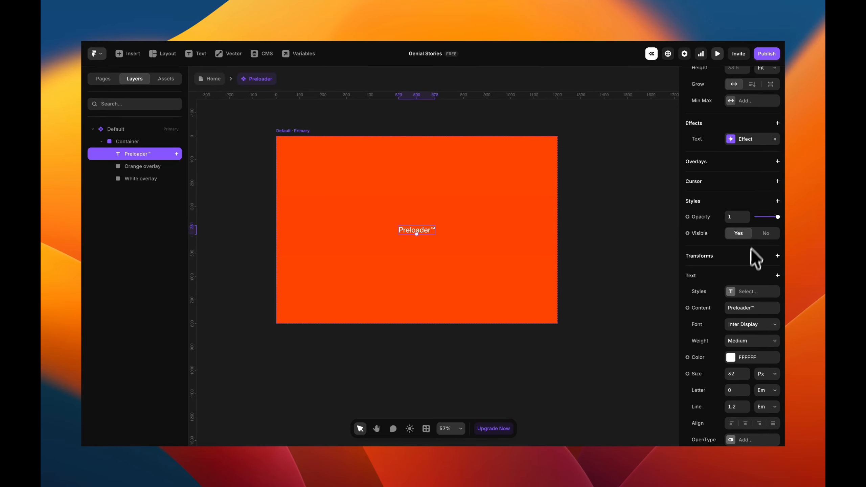
left_click(746, 140)
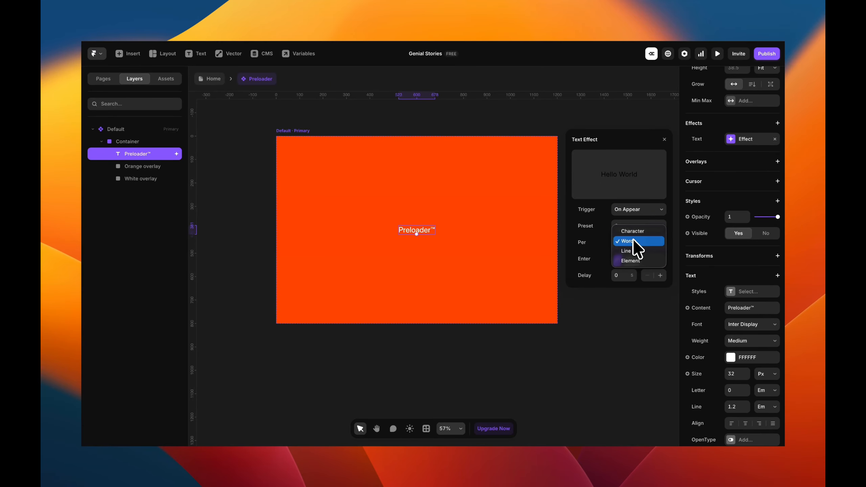
left_click(633, 241)
left_click(717, 54)
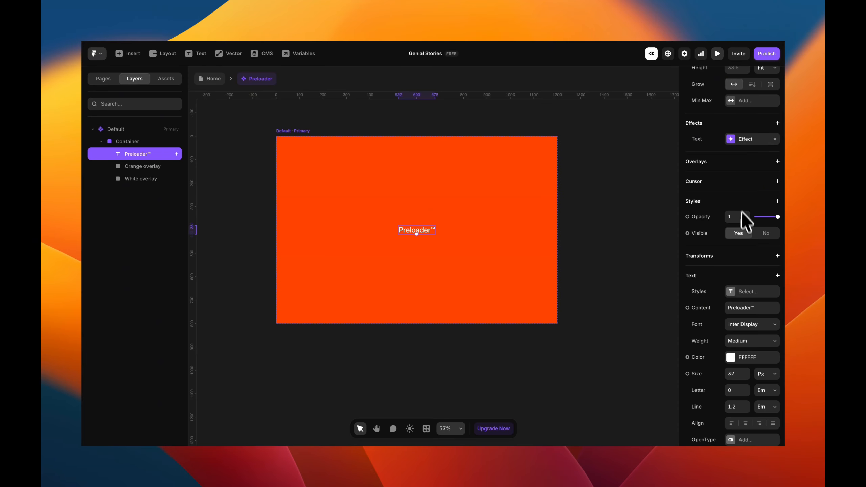
Step: Set the delay of the Preloader™ text's enter transition to 0.075 s and preview the component
left_click(745, 140)
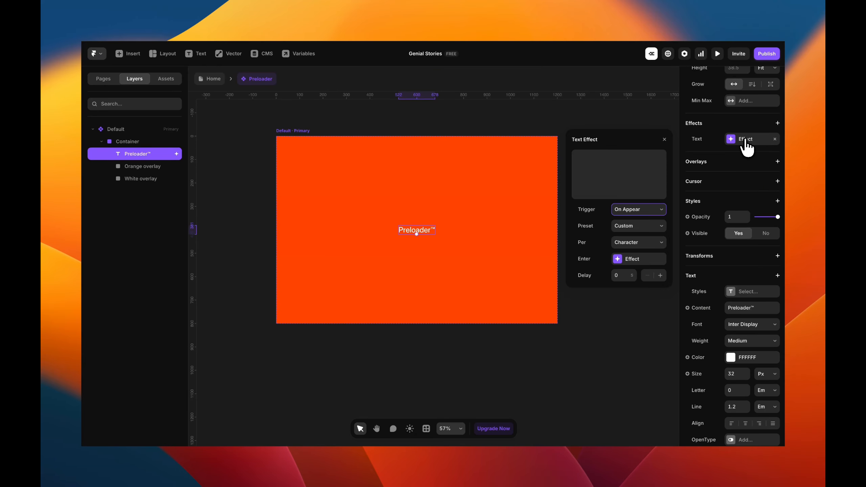
left_click(635, 260)
left_click(629, 308)
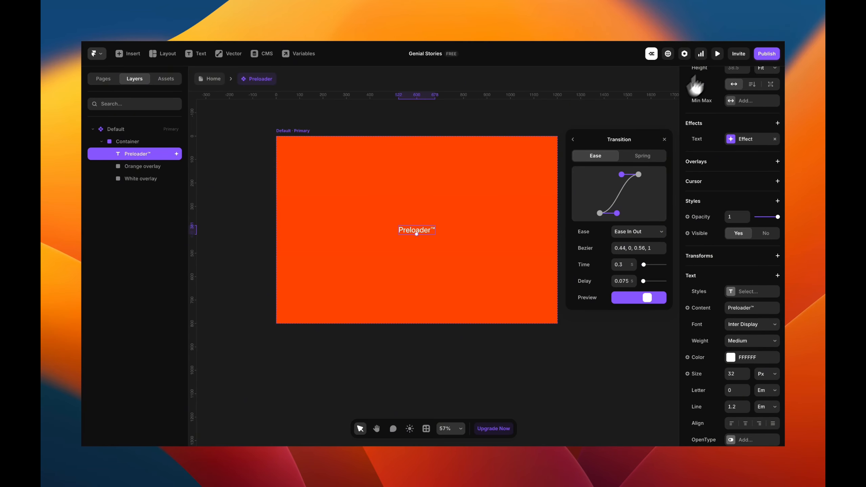
left_click(718, 55)
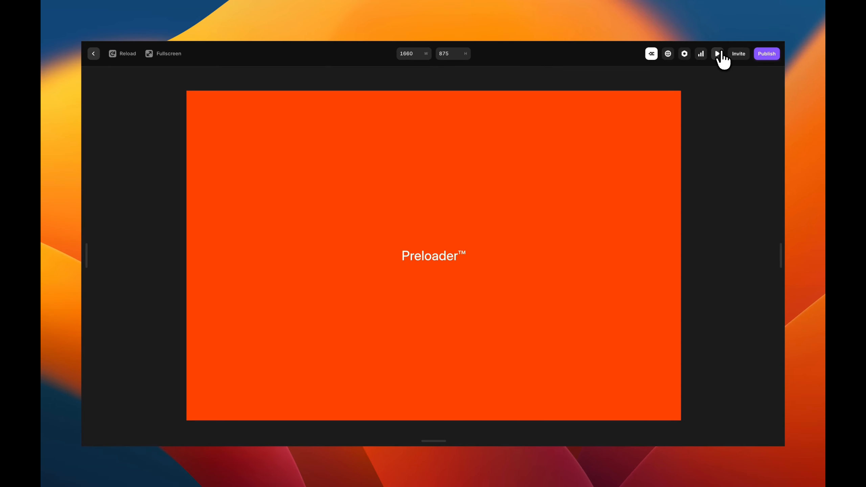
left_click(719, 54)
Step: Set the delay of the Preloader™ text's enter transition to 0.05 s and preview the animation again
left_click(743, 142)
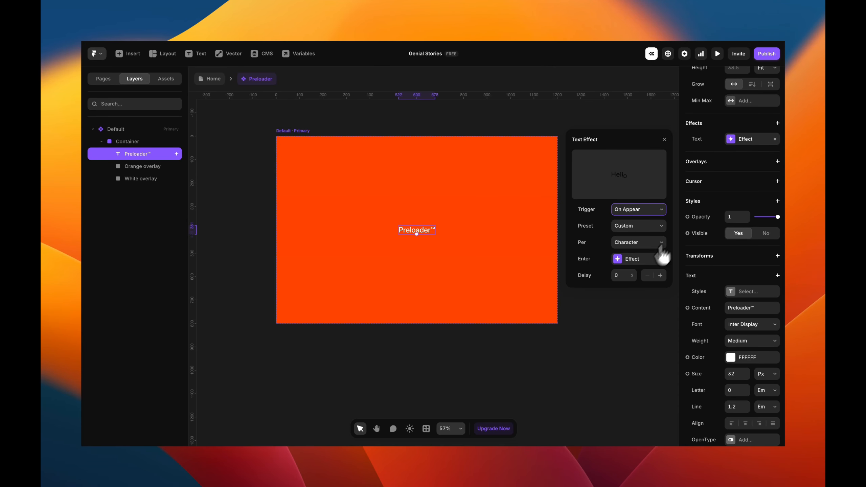
left_click(633, 259)
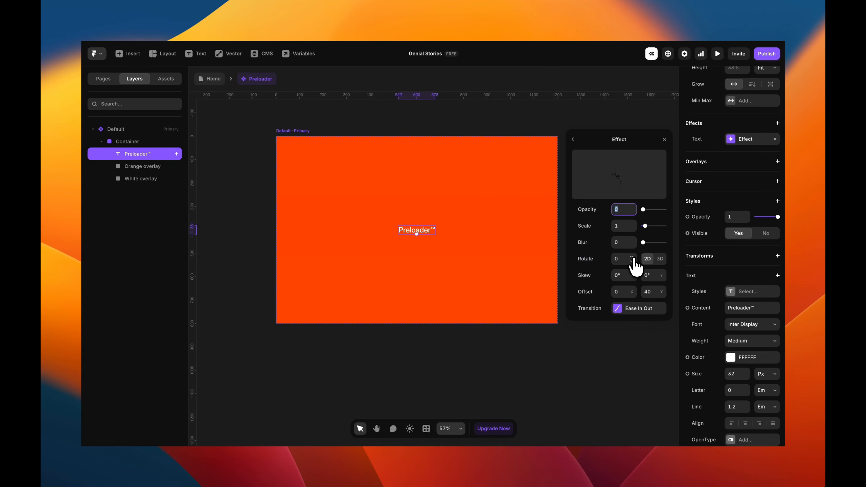
left_click(634, 309)
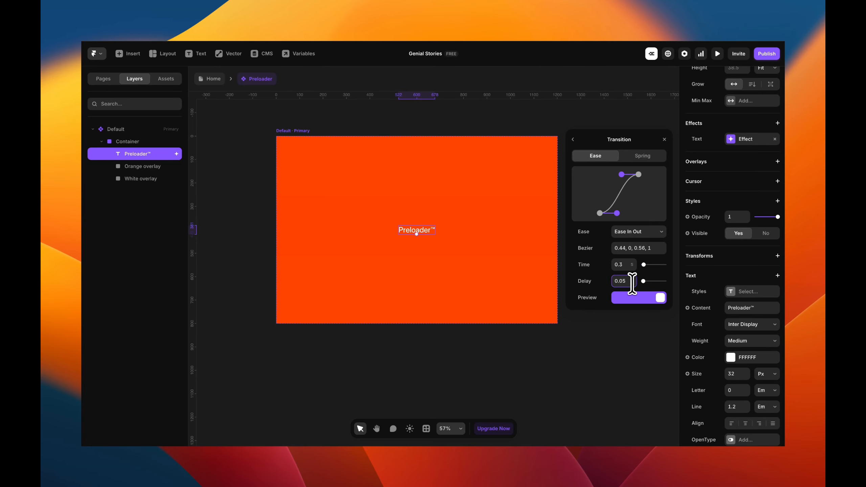
left_click(651, 110)
left_click(717, 55)
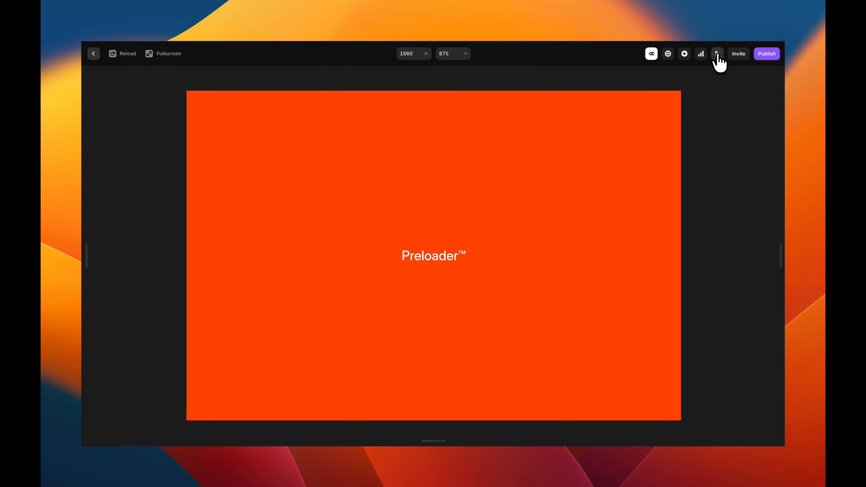
key("Escape")
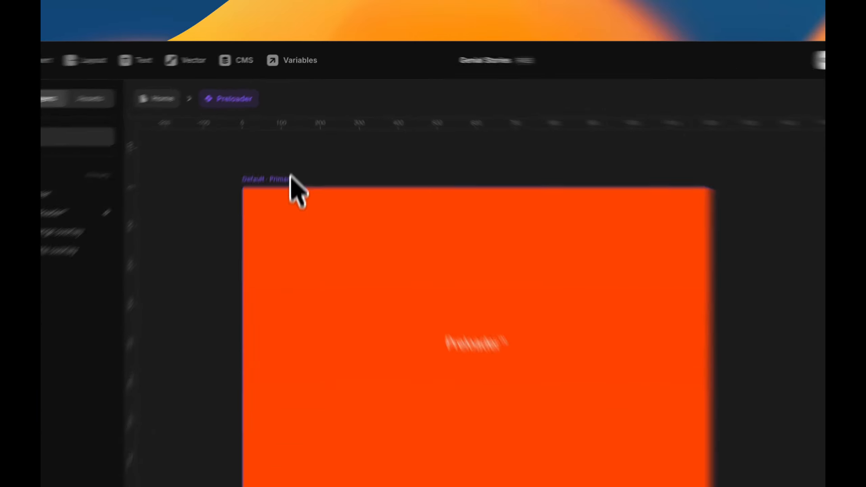
Step: Add a second variant of the component and connect Default to it with an Appear interaction delayed by 1 s
left_click(308, 127)
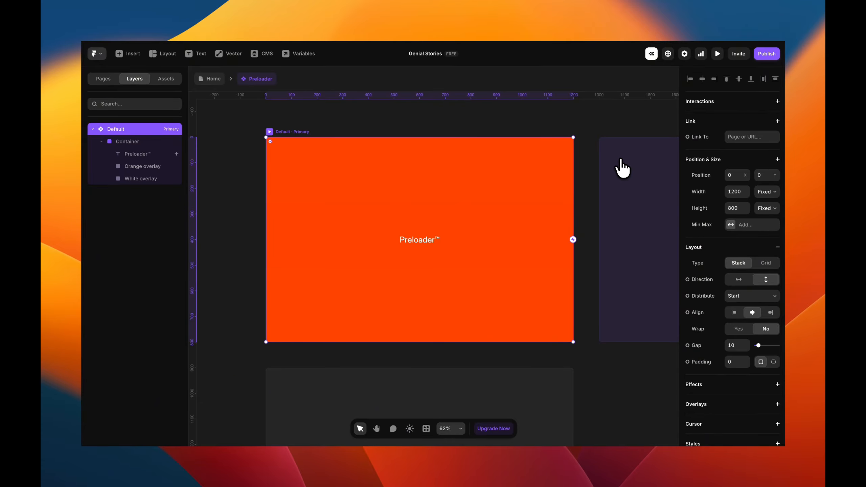
left_click(620, 160)
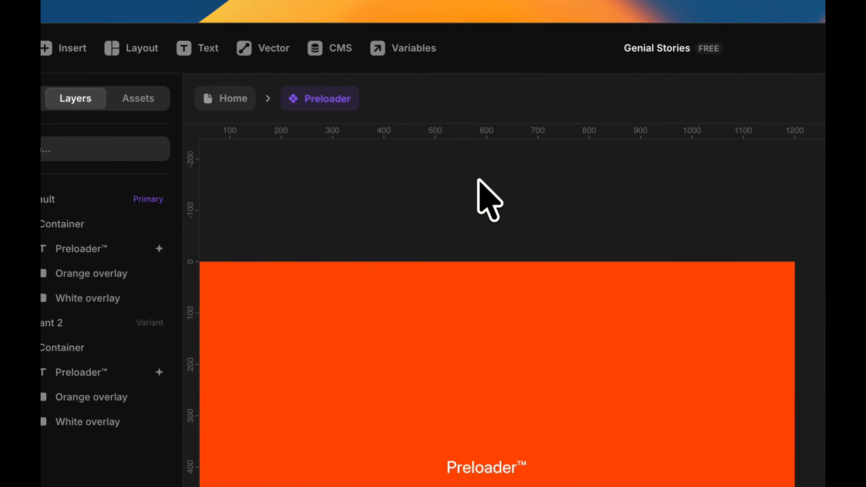
left_click(295, 249)
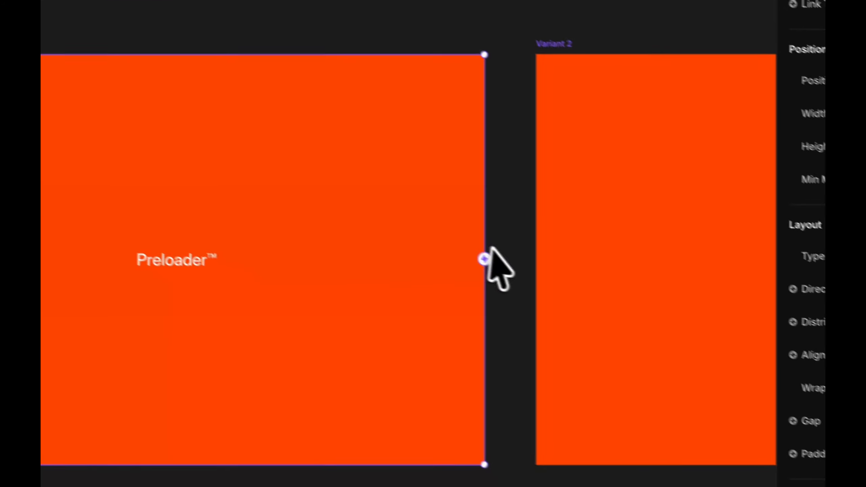
left_click_drag(477, 248, 575, 246)
scroll(576, 247, "down", 2)
scroll(576, 247, "right", 2)
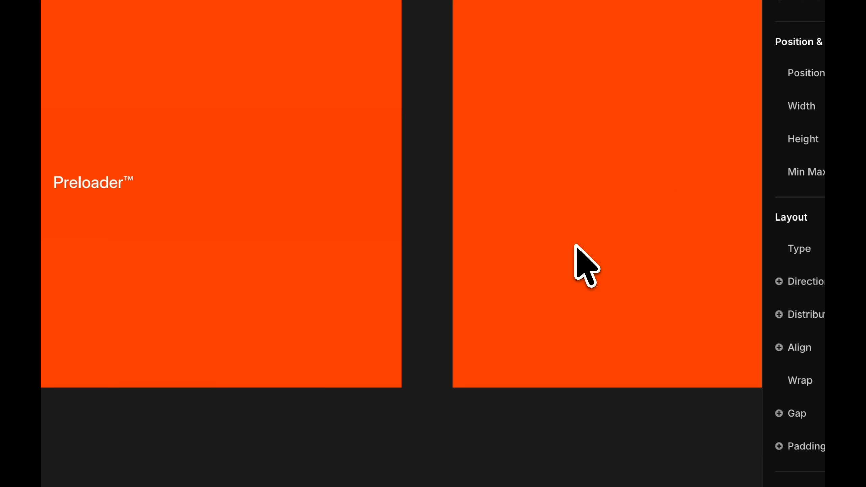
left_click(477, 298)
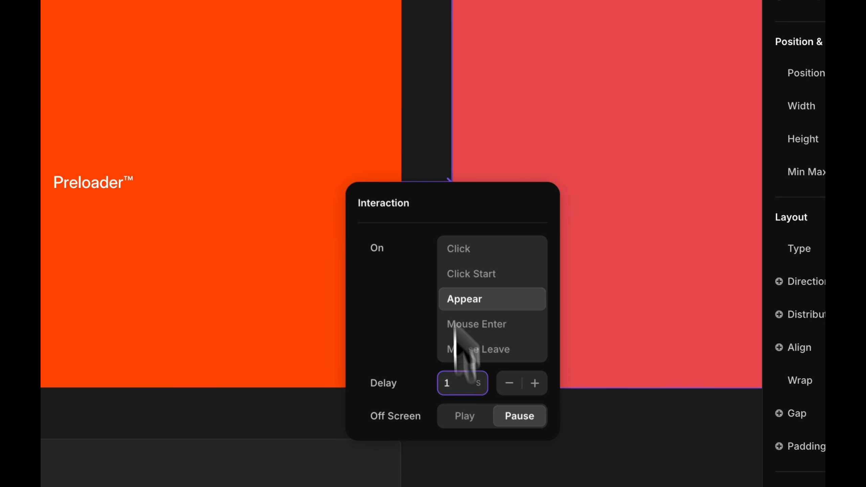
left_click(446, 119)
Step: Preview the component to check the switch from Default to Variant 2
left_click(653, 67)
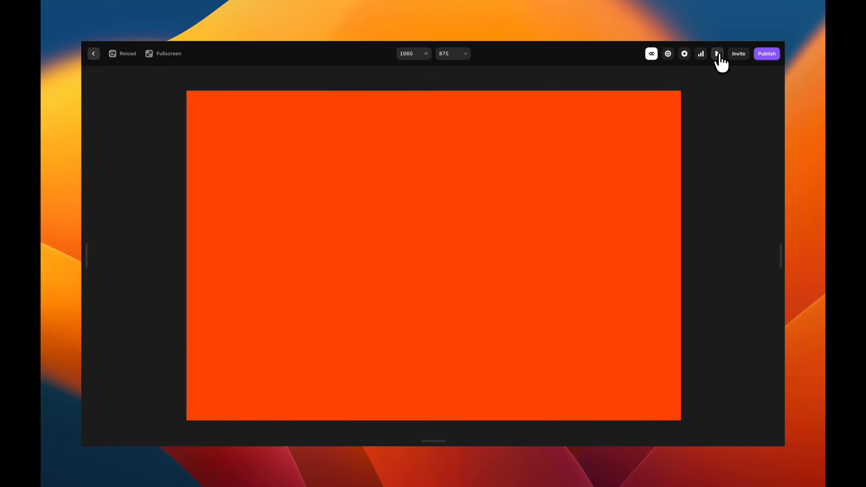
left_click(719, 55)
left_click(718, 55)
left_click(719, 55)
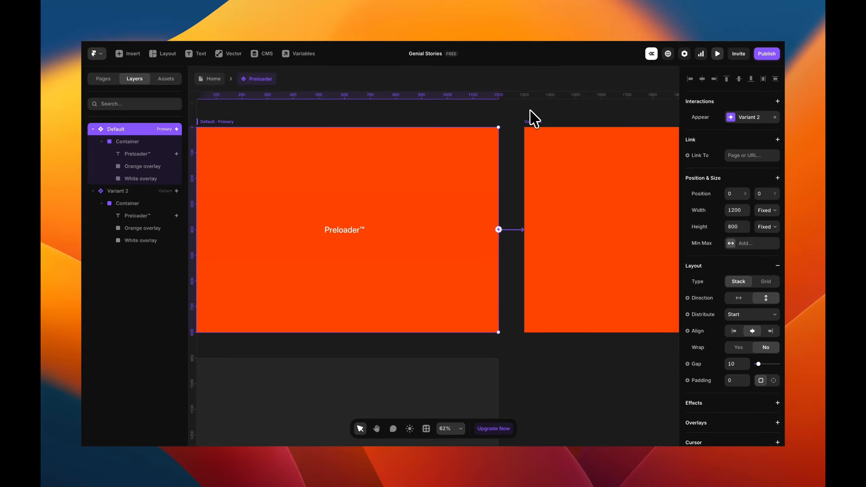
Step: Add a third variant of the component based on Variant 2
left_click(529, 110)
scroll(530, 110, "down", 3)
scroll(530, 110, "right", 3)
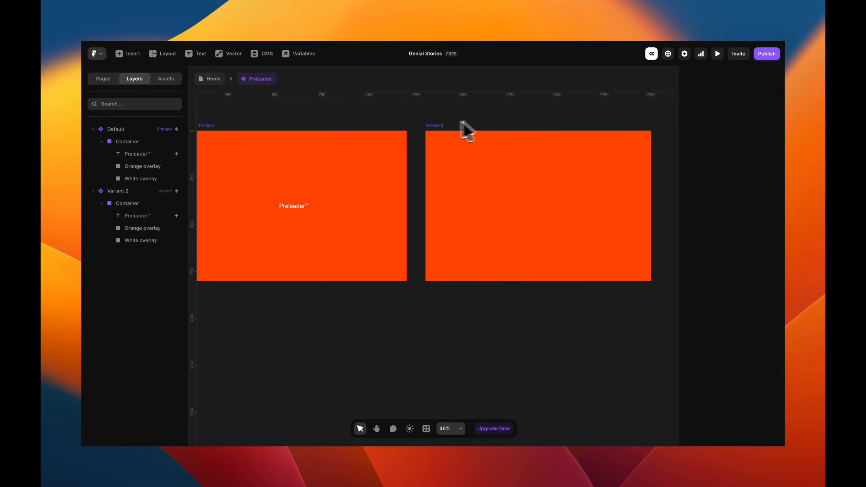
left_click(438, 126)
scroll(443, 134, "right", 4)
scroll(443, 135, "up", 1)
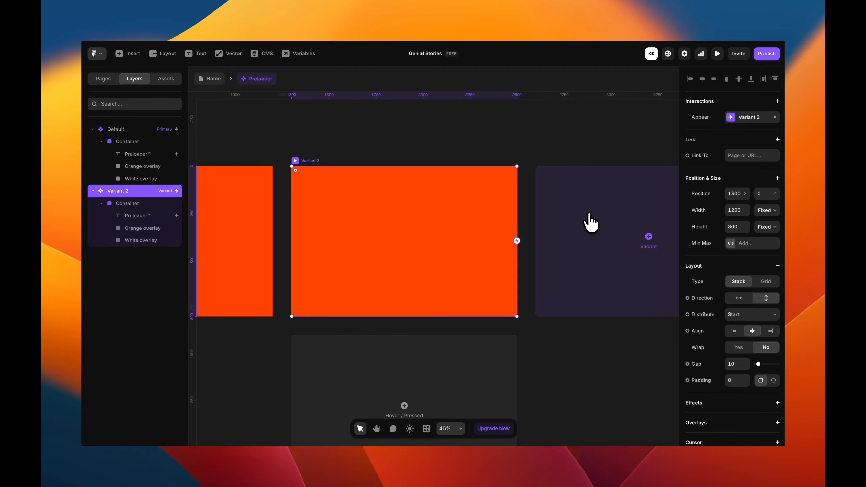
left_click(589, 221)
scroll(546, 199, "right", 3)
Step: Connect Variant 2 to Variant 3 with an Appear interaction delayed by 0.5 s
scroll(522, 184, "left", 5)
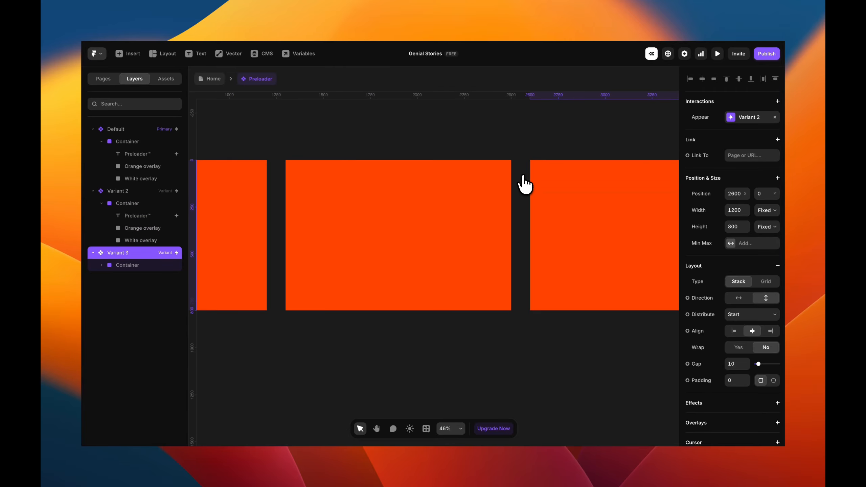
scroll(515, 179, "right", 4)
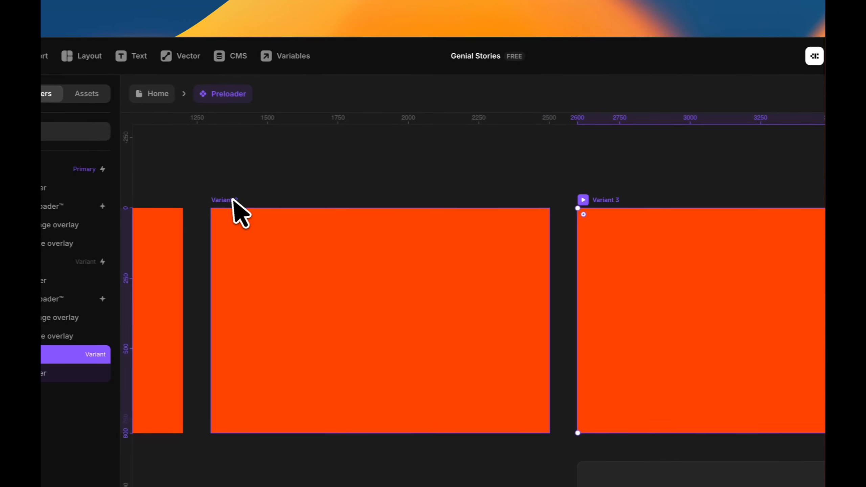
left_click(238, 211)
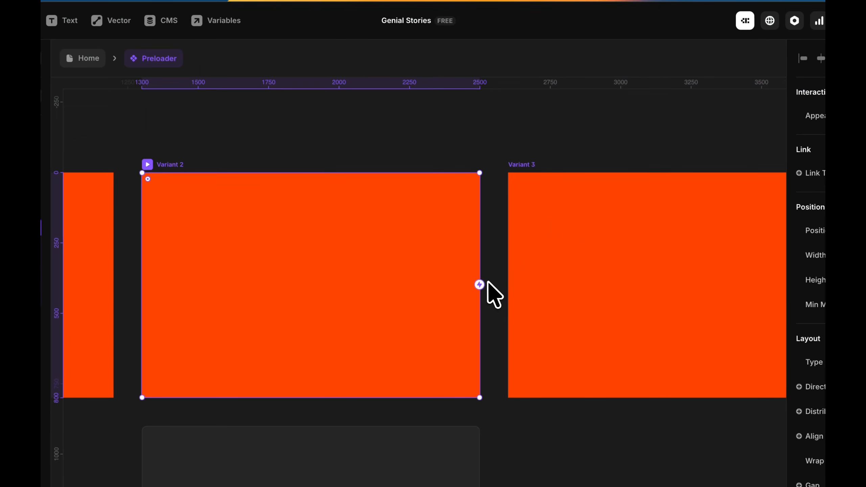
left_click(487, 281)
left_click(167, 165)
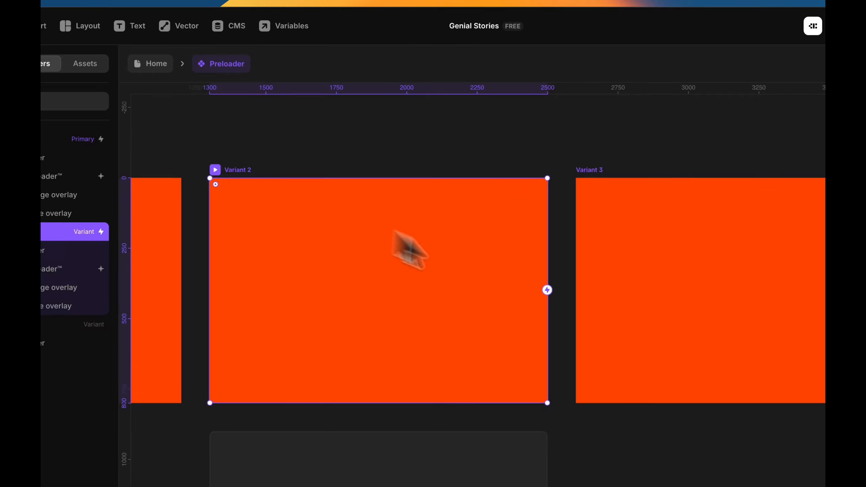
left_click_drag(547, 290, 624, 291)
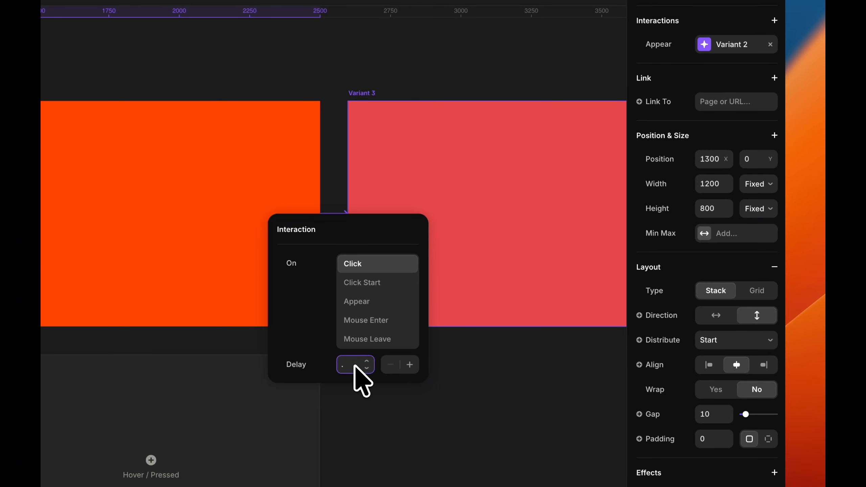
left_click(371, 302)
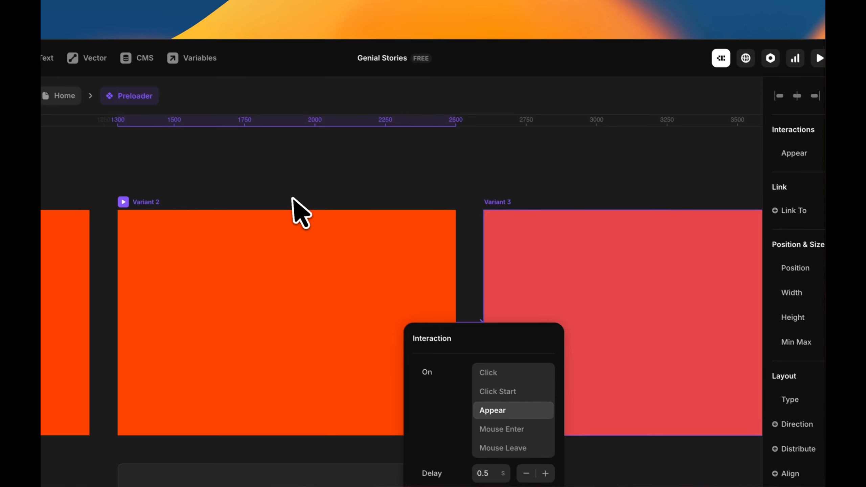
left_click(156, 89)
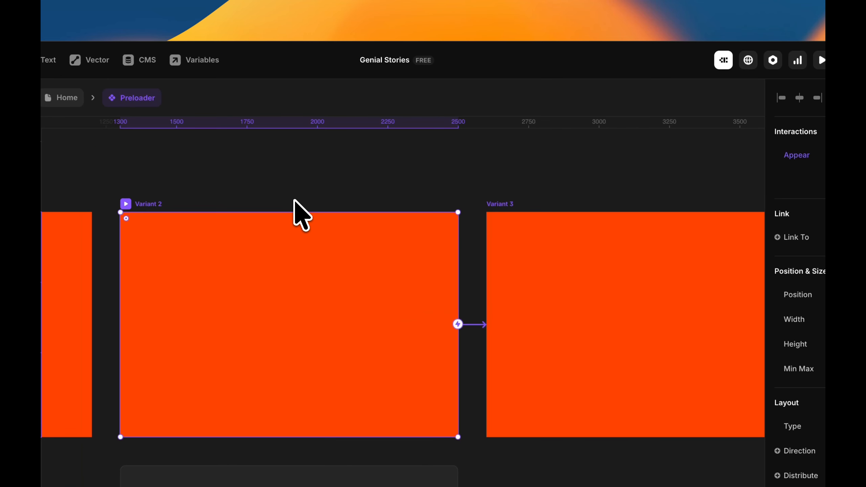
Step: Unpin the bottom edge of Variant 3's orange overlay, set its height to 1 and preview the component
left_click(583, 247)
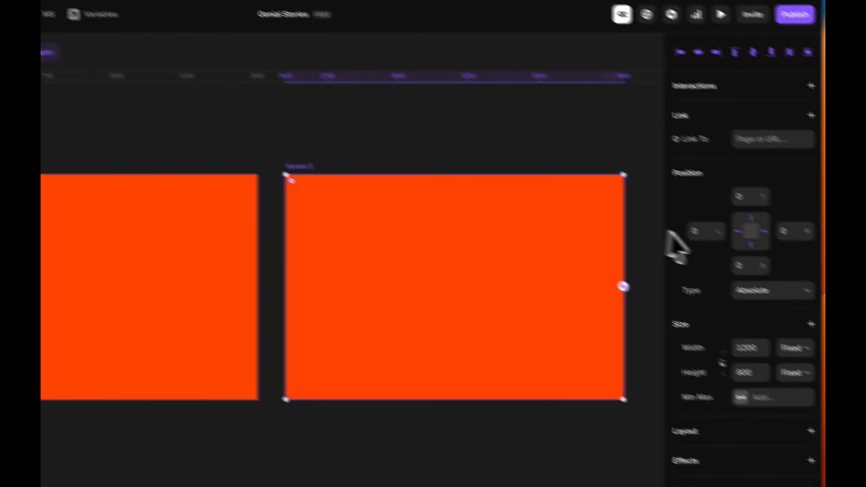
left_click(750, 245)
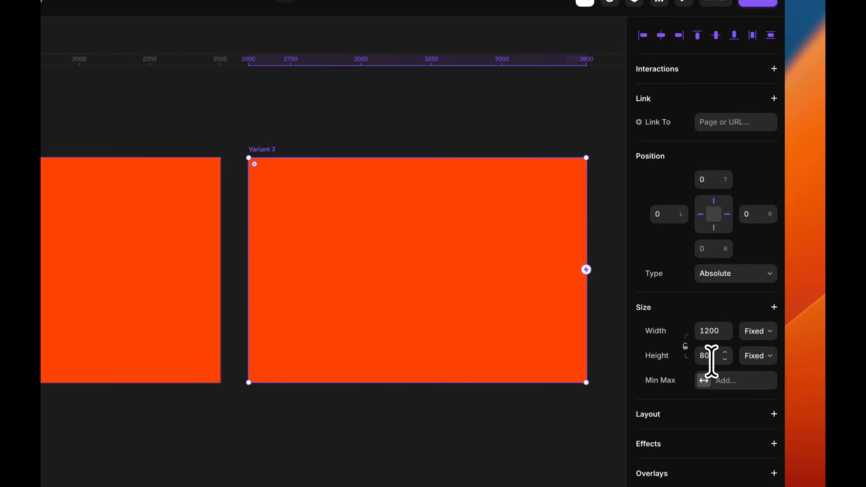
left_click(711, 360)
type("1")
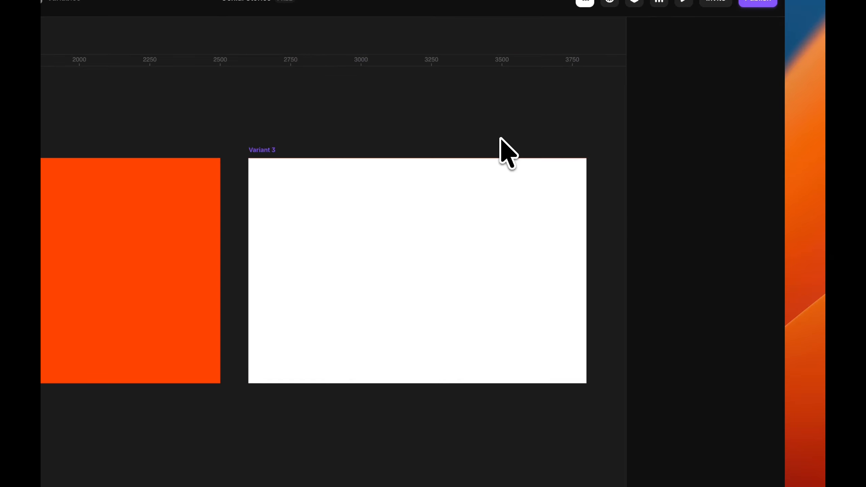
left_click(684, 2)
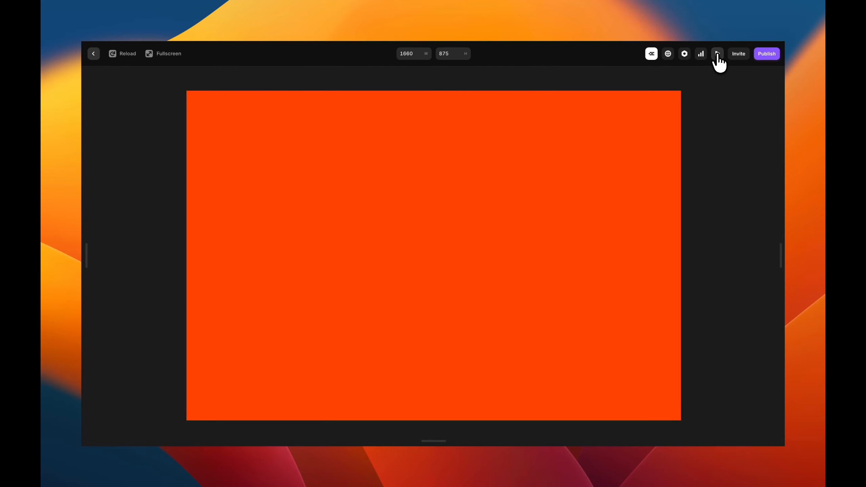
left_click(717, 56)
Step: Remove the Appear interaction targeting Variant 2 from Variant 2 itself and preview the component from there
scroll(418, 166, "left", 3)
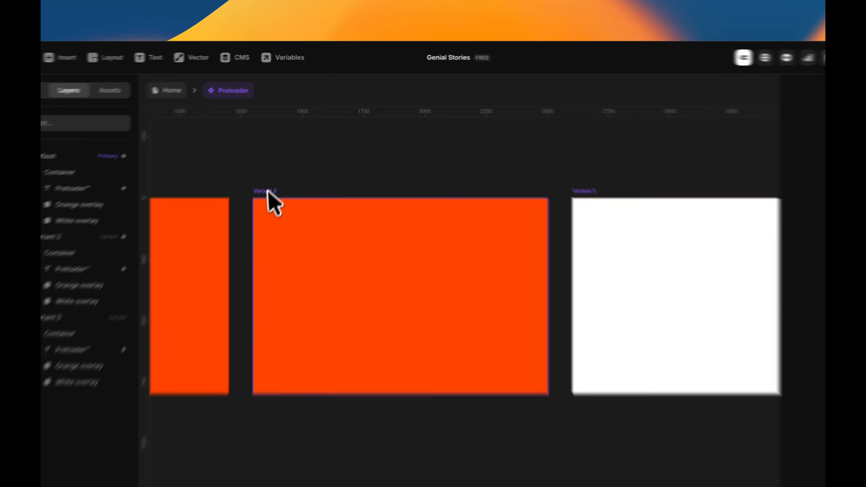
left_click(267, 193)
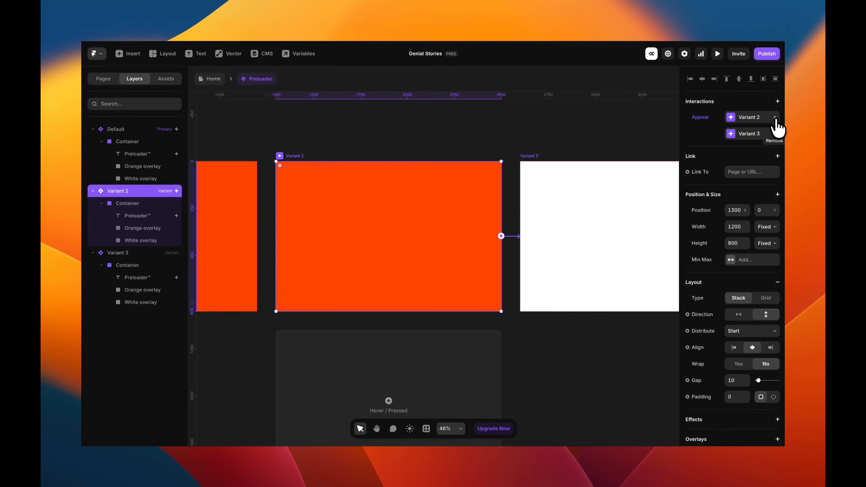
left_click(775, 132)
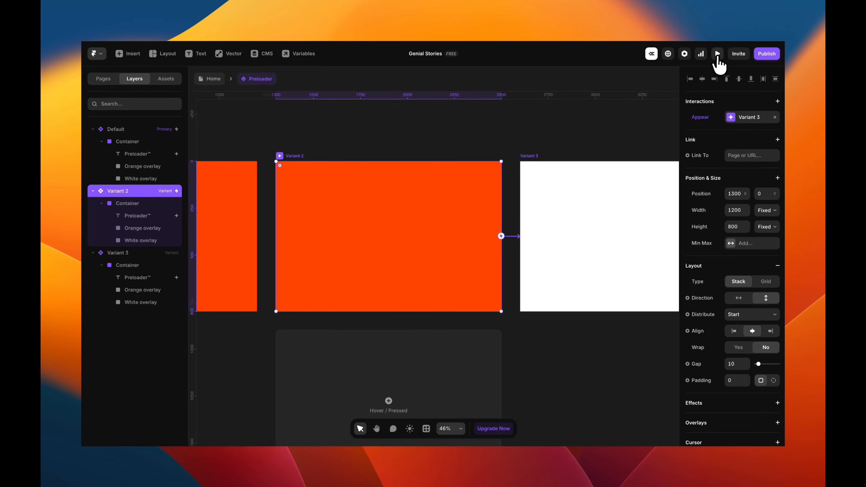
left_click(718, 53)
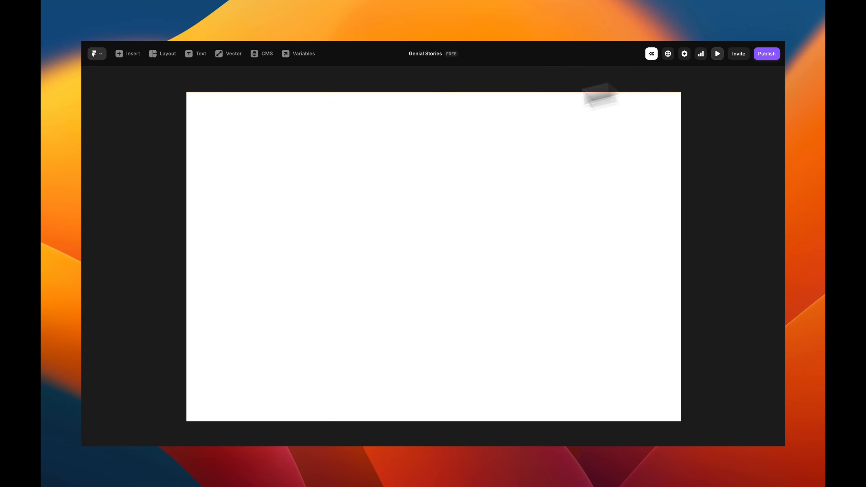
key("Escape")
Step: Preview the full preloader sequence starting from the Default variant
left_click(369, 141)
scroll(365, 140, "left", 6)
left_click(247, 154)
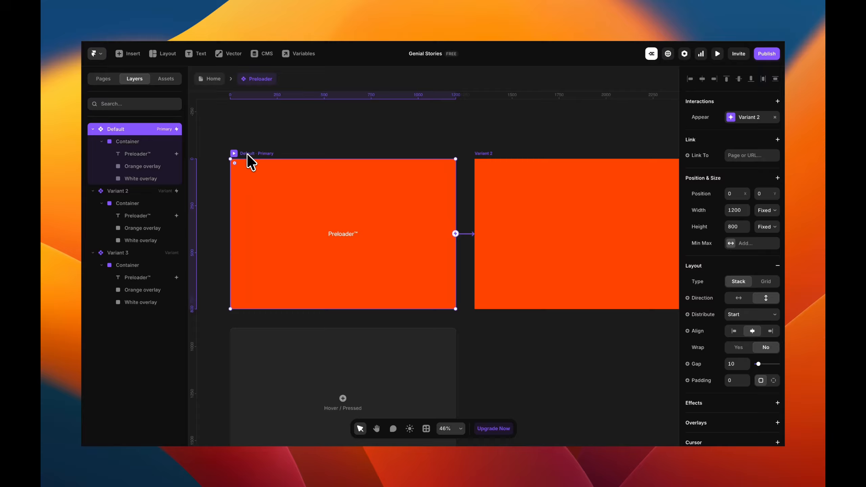
key("super+p")
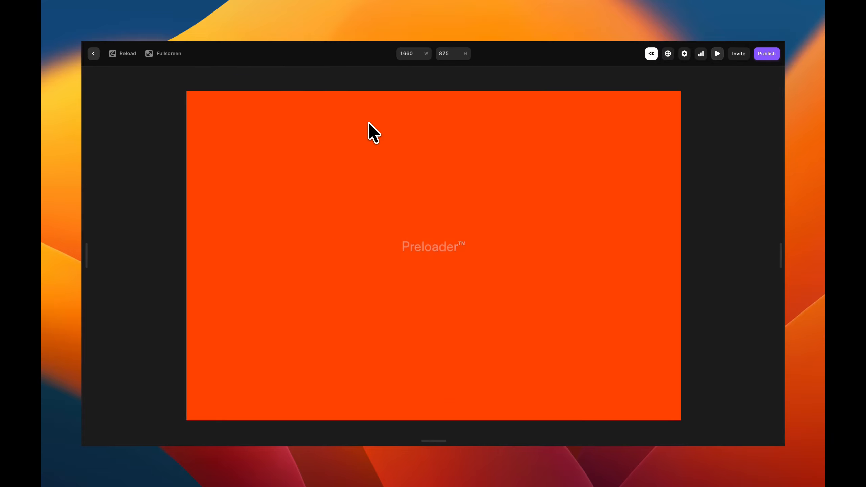
key("Escape")
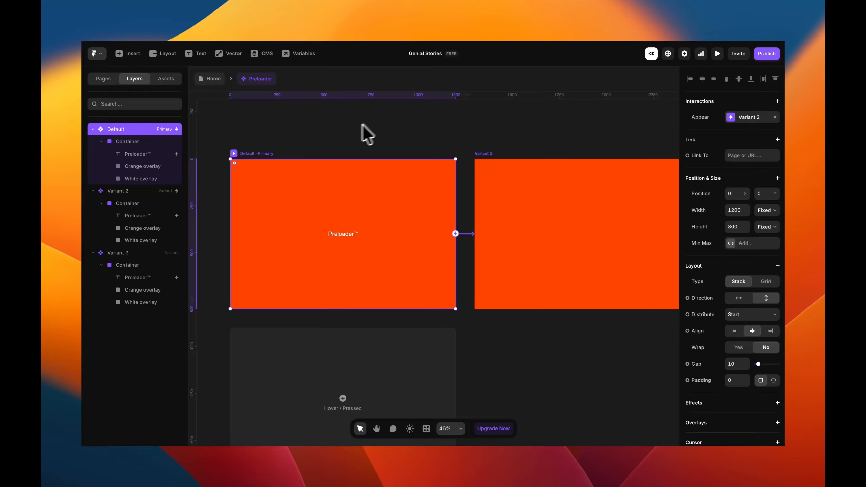
Step: Preview the Default variant again and shorten its Ease In Out transition time to 0.5 s
left_click(234, 153)
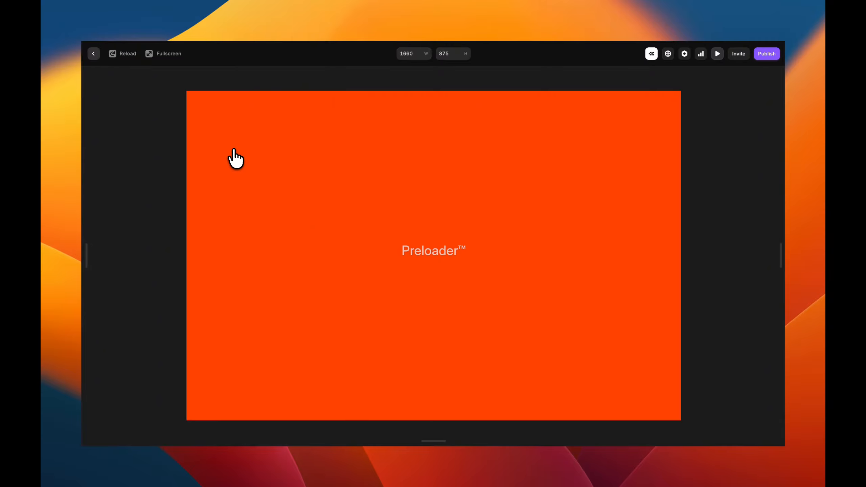
key("Escape")
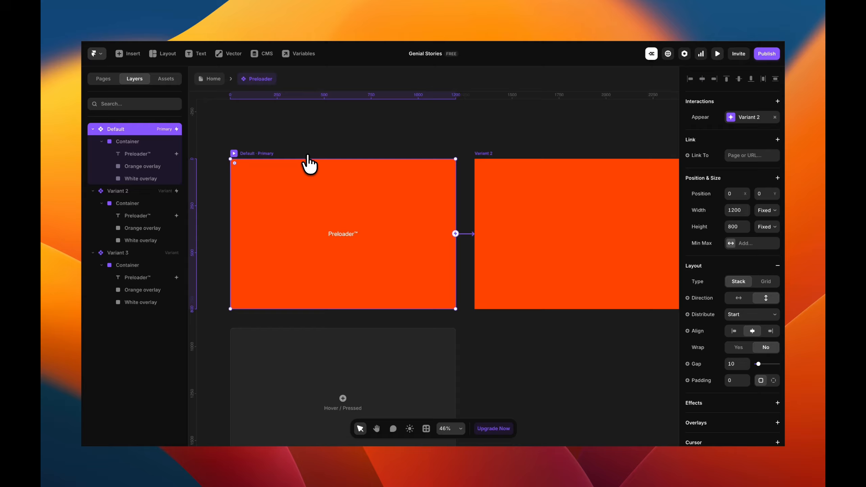
scroll(763, 290, "down", 7)
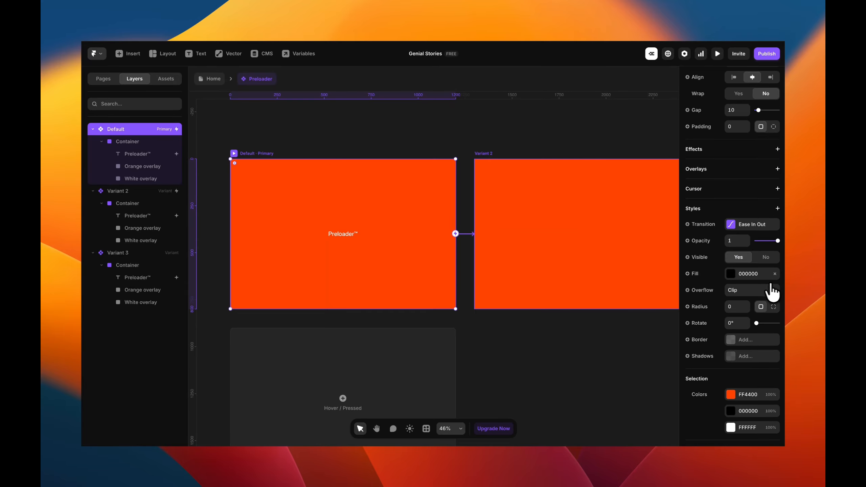
left_click(755, 229)
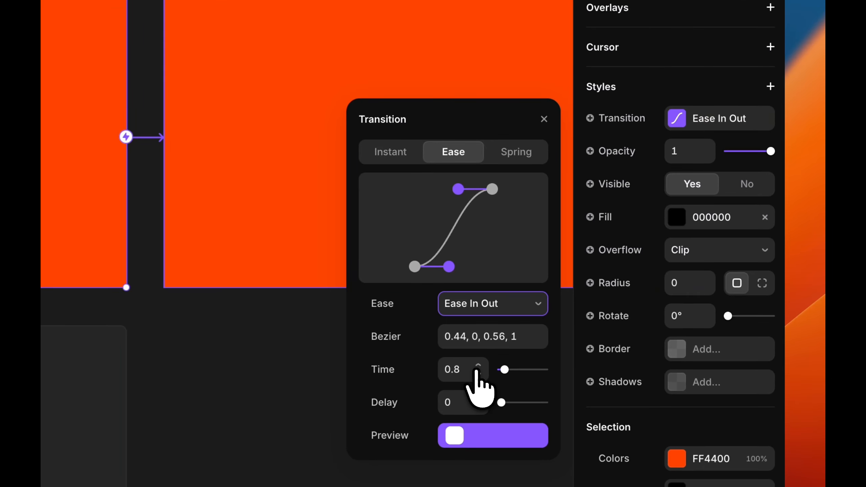
left_click(631, 352)
left_click(477, 366)
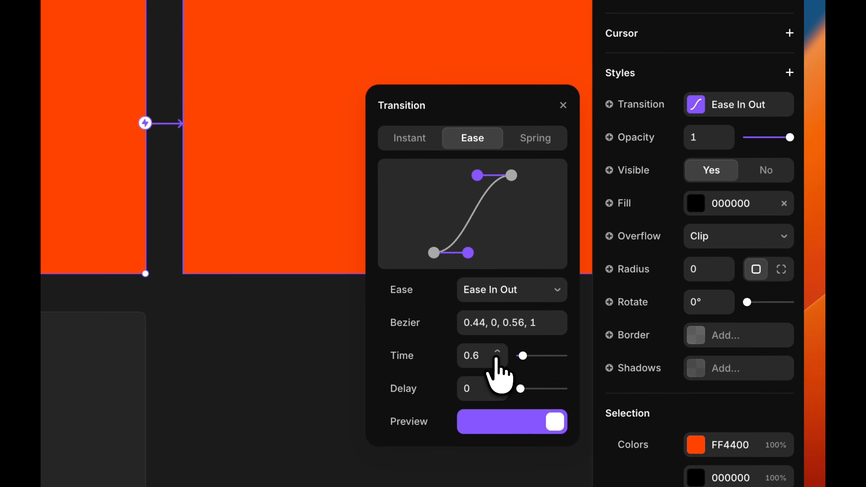
left_click(496, 361)
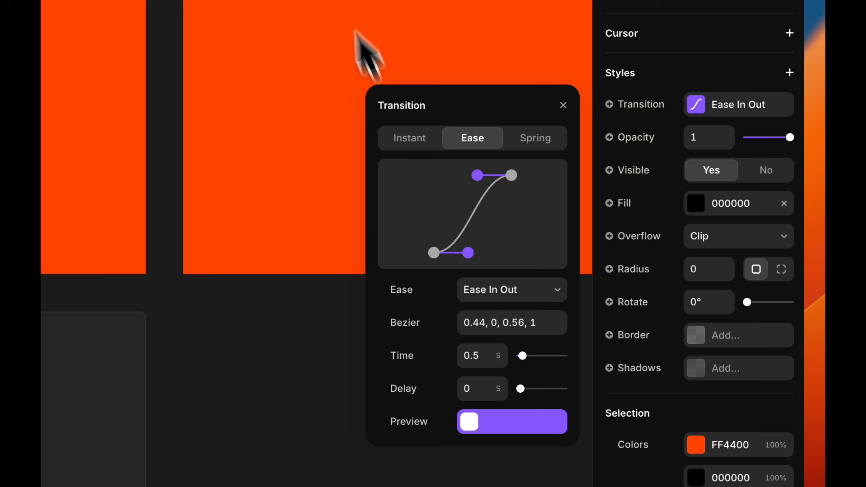
left_click(392, 191)
Step: Preview the preloader twice with the shortened transition and return to the canvas
left_click(650, 56)
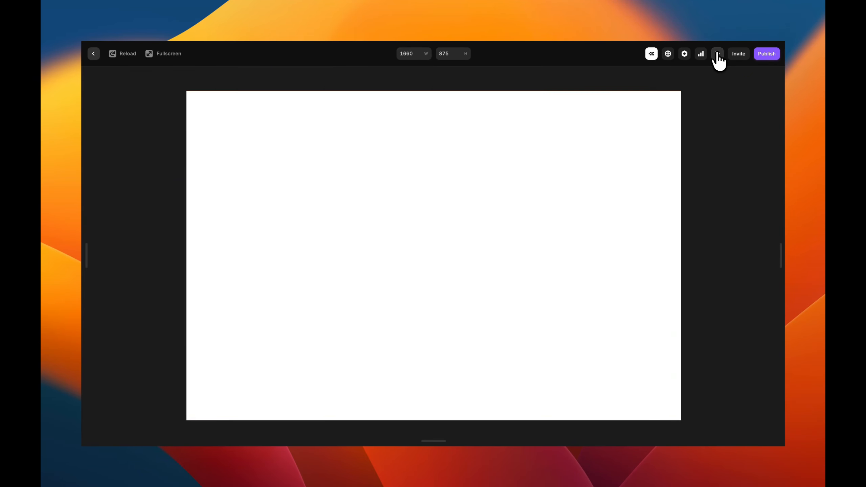
key("Escape")
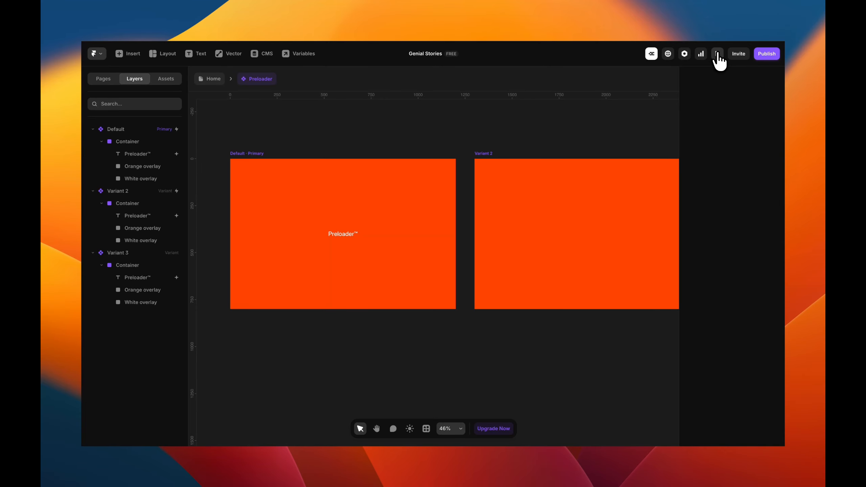
left_click(717, 54)
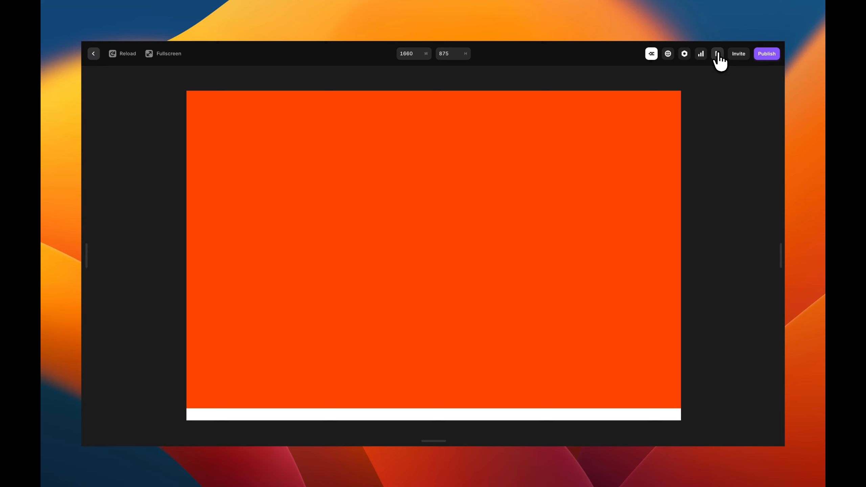
left_click(718, 54)
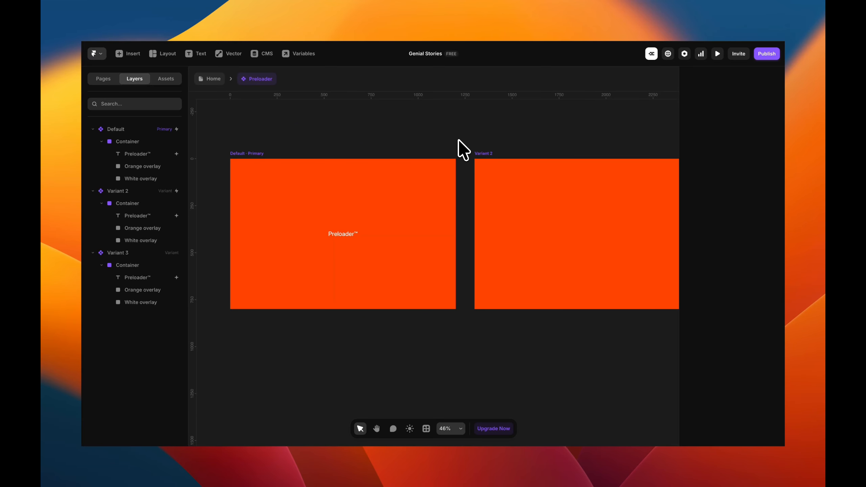
Step: Add a fourth variant of the Preloader component beside Variant 3
scroll(439, 138, "right", 6)
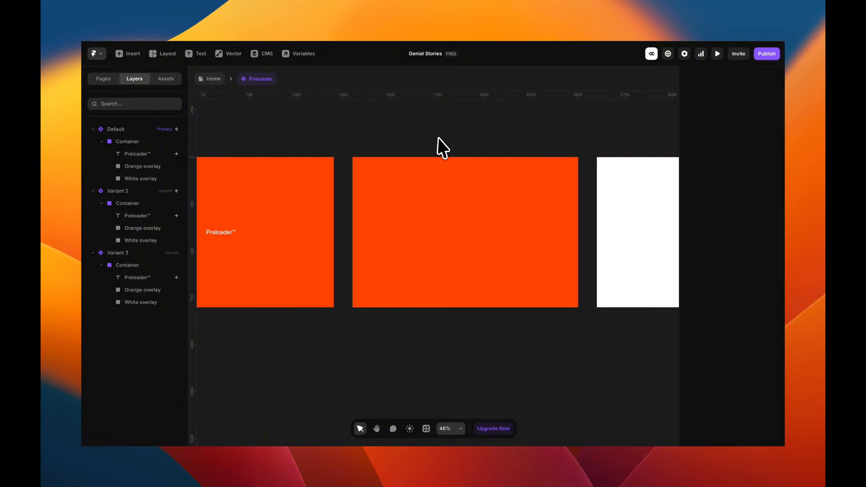
scroll(439, 138, "down", 3)
scroll(407, 136, "left", 3)
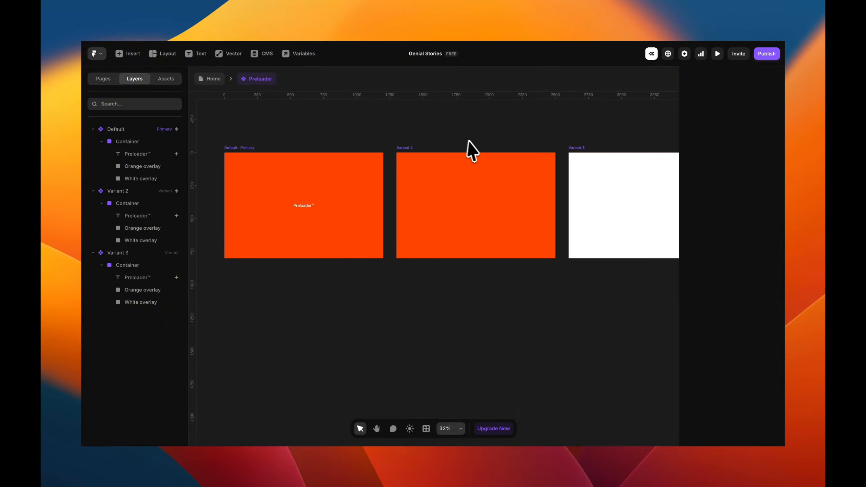
scroll(477, 150, "right", 3)
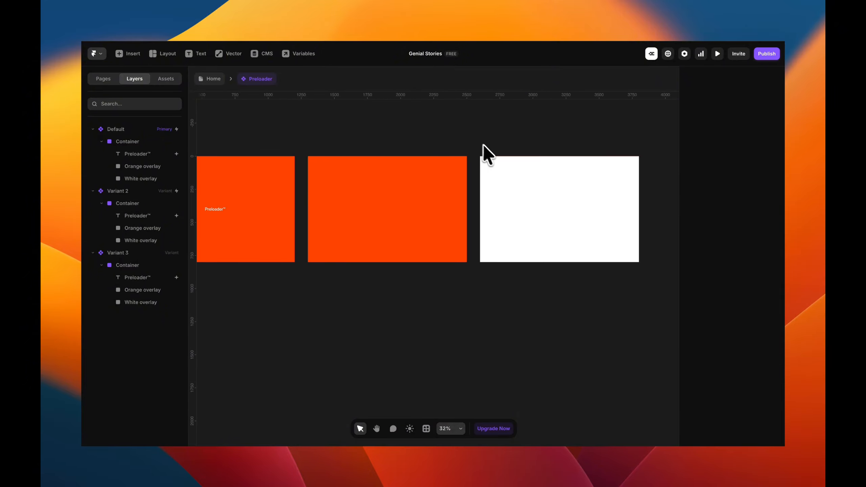
left_click(489, 149)
scroll(488, 147, "right", 2)
left_click(625, 213)
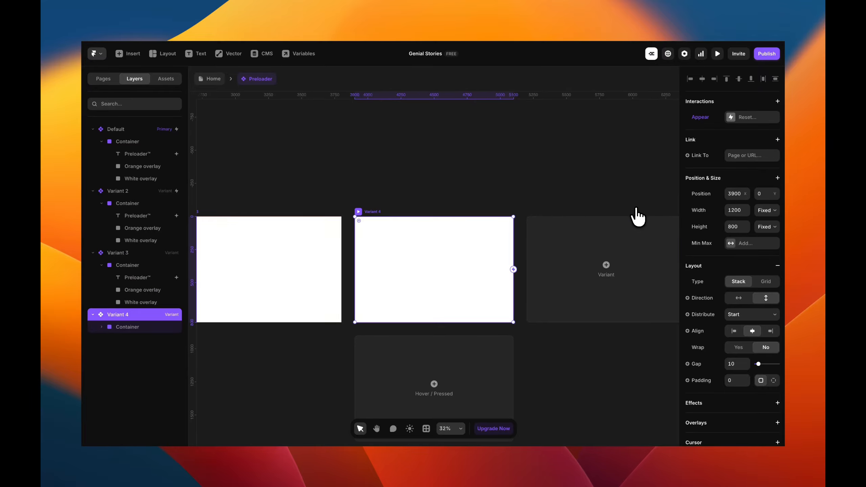
Step: Connect Variant 3 to Variant 4 with an Appear interaction
scroll(408, 190, "left", 3)
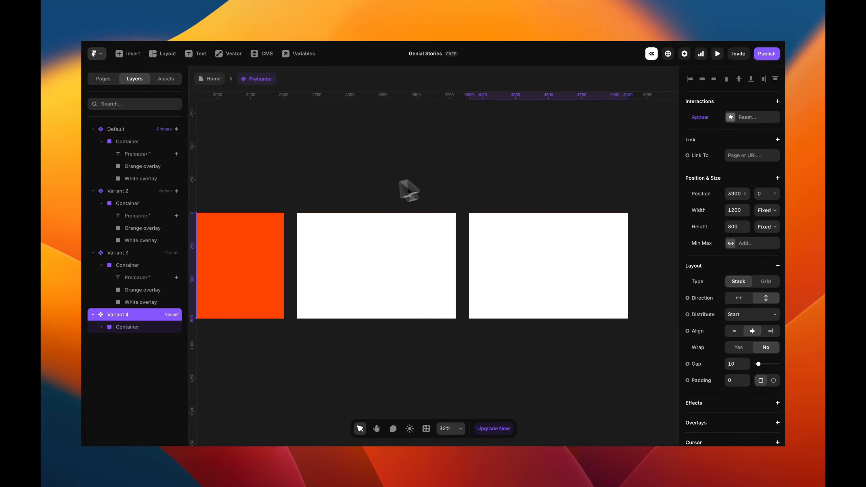
left_click(303, 207)
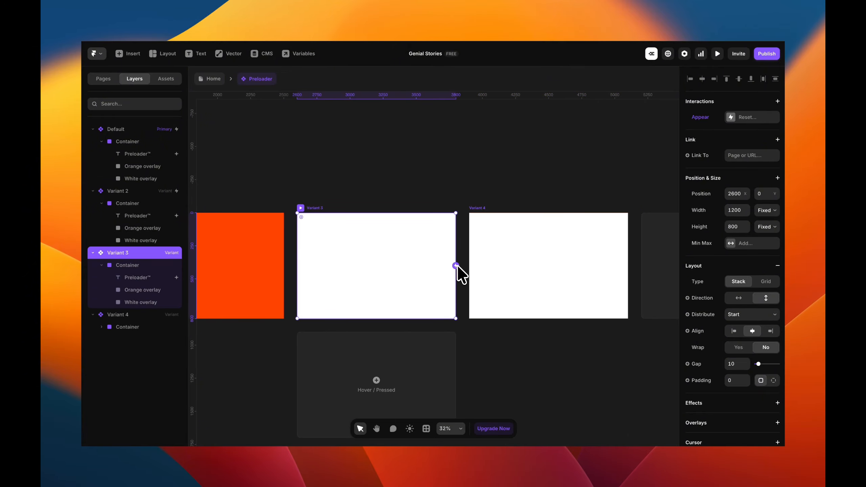
left_click_drag(456, 265, 523, 267)
left_click(472, 325)
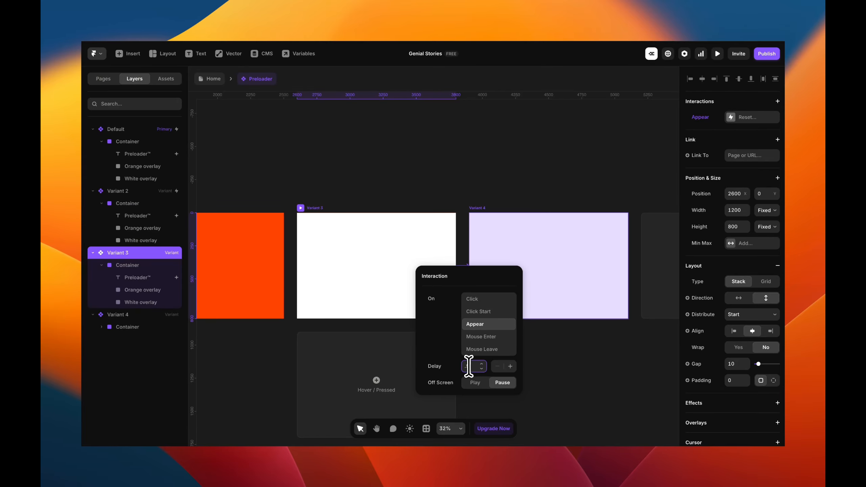
left_click(527, 152)
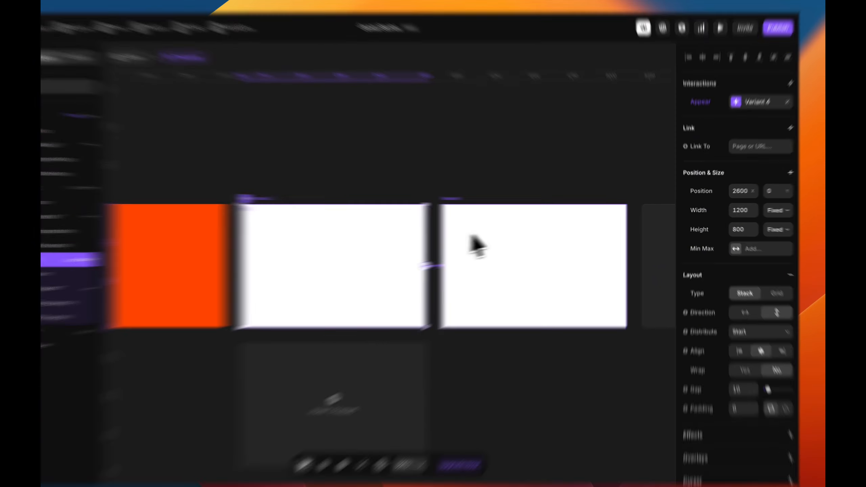
Step: Unpin the bottom edge of Variant 4's white overlay and set its height to 1
left_click(514, 243)
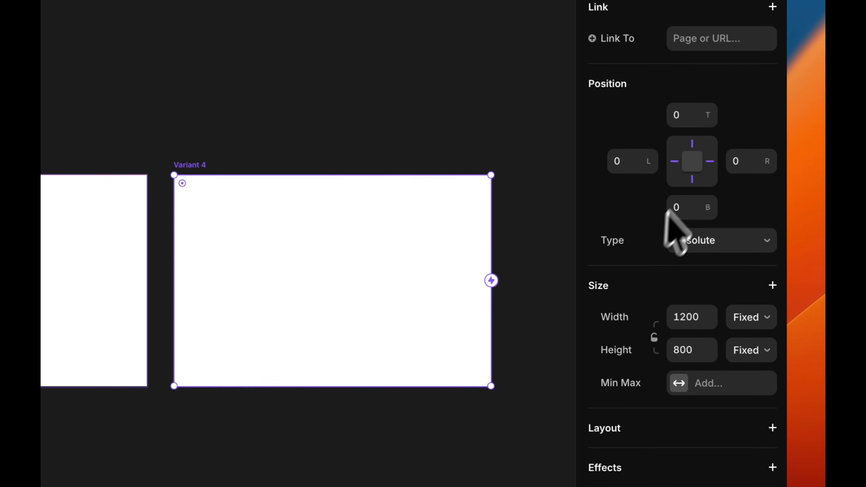
left_click(775, 204)
left_click(689, 352)
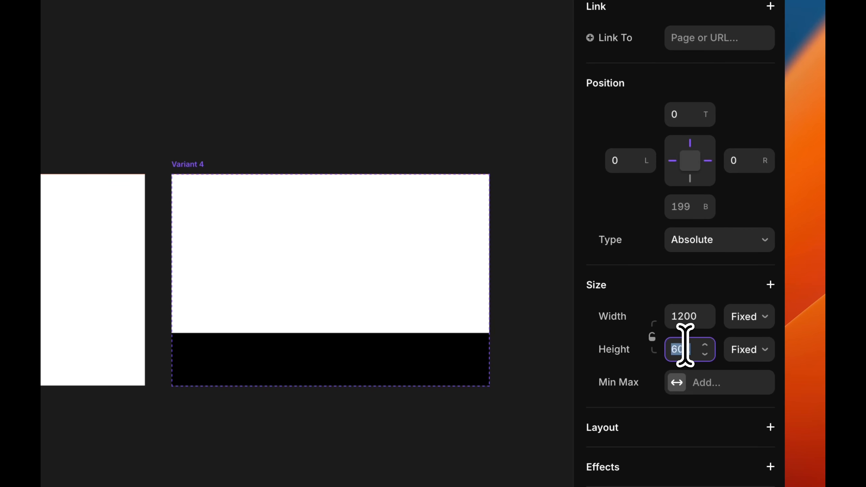
type("1")
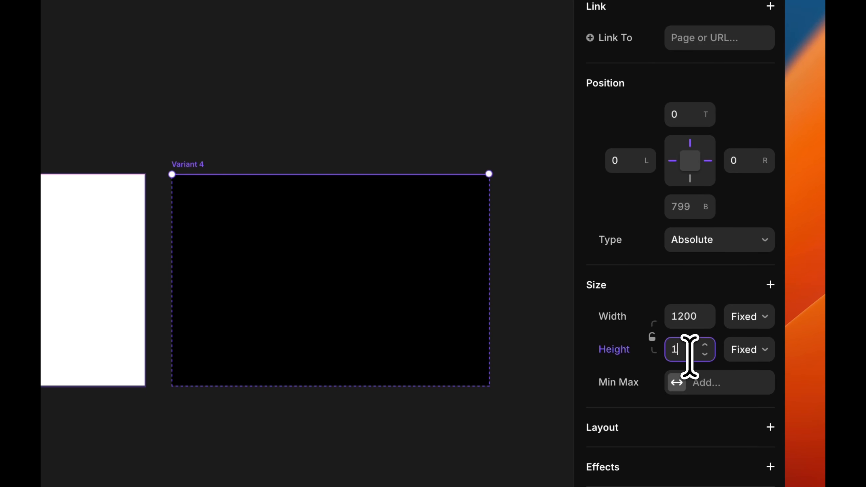
left_click(453, 119)
Step: Examine the thin overlay lines along the upper edges of Variant 3 and Variant 4
scroll(453, 120, "down", 2)
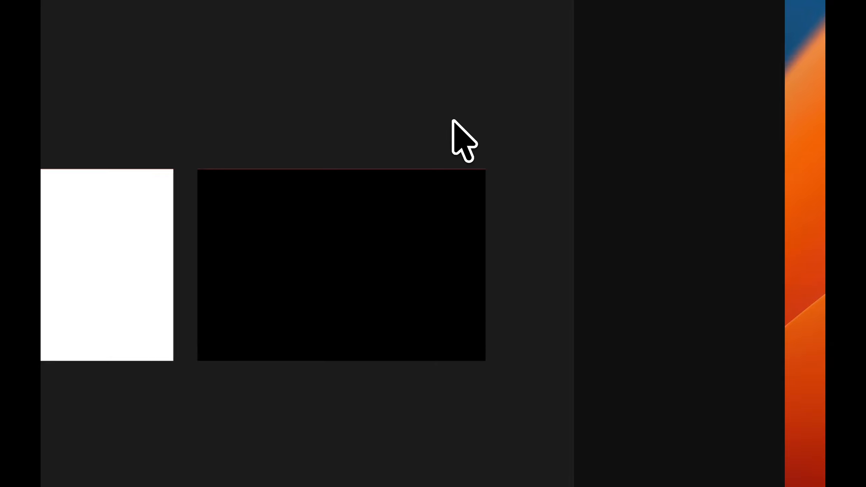
scroll(268, 149, "up", 5)
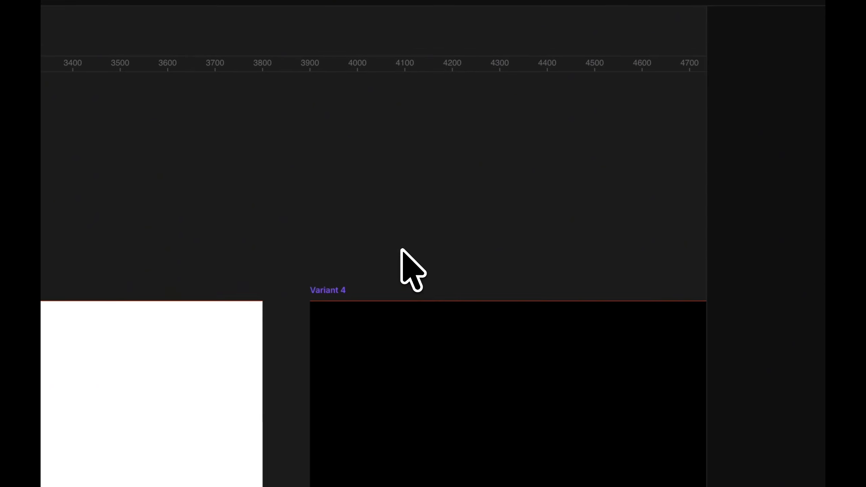
scroll(402, 249, "left", 2)
scroll(396, 235, "left", 3)
scroll(354, 215, "up", 3)
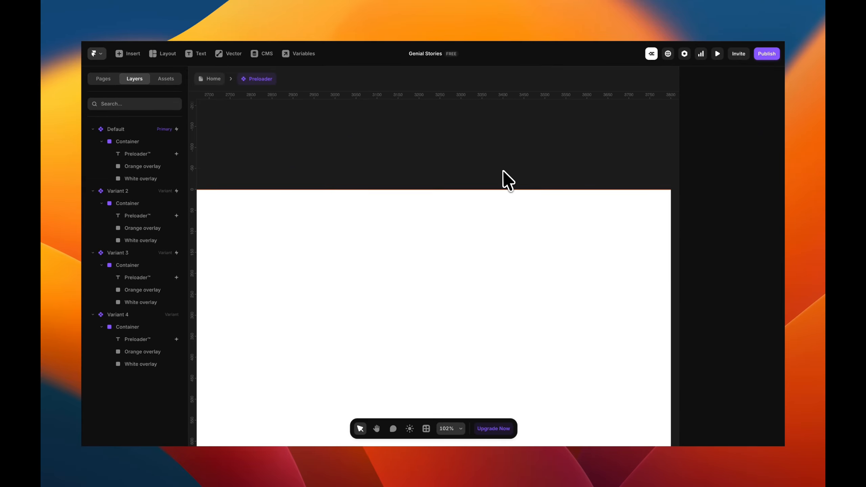
scroll(506, 181, "right", 5)
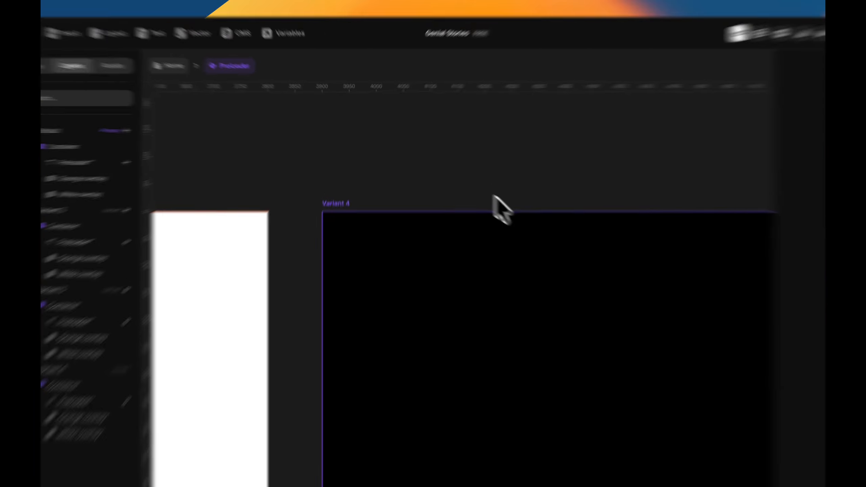
left_click(494, 196)
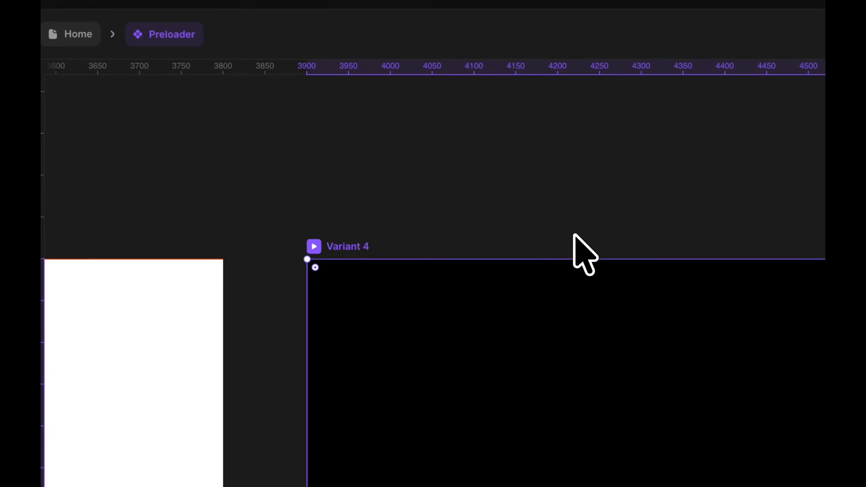
scroll(495, 195, "left", 2)
scroll(473, 163, "up", 2)
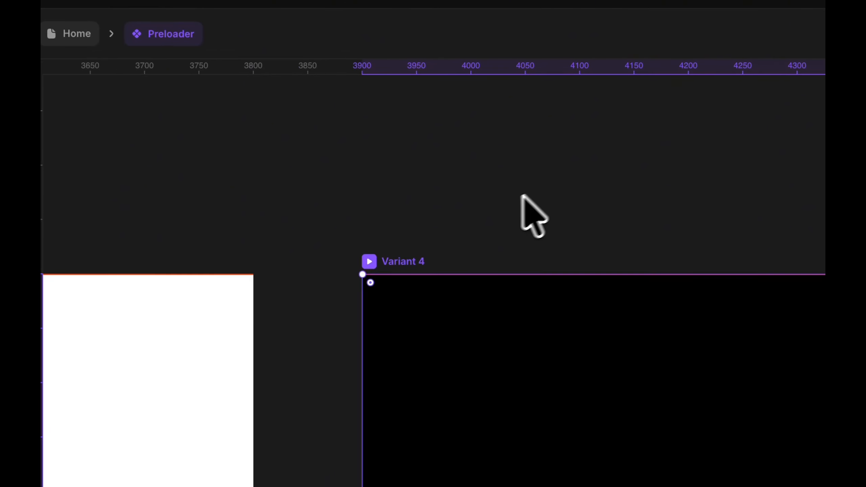
scroll(504, 214, "up", 2)
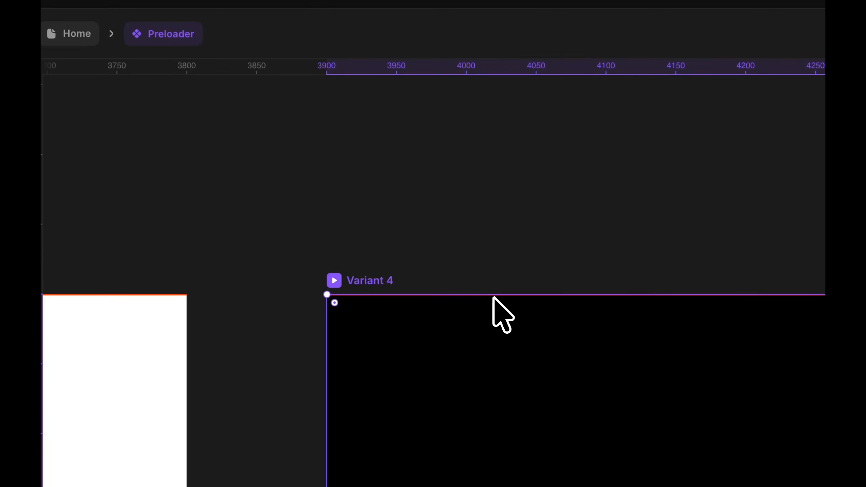
left_click(474, 213)
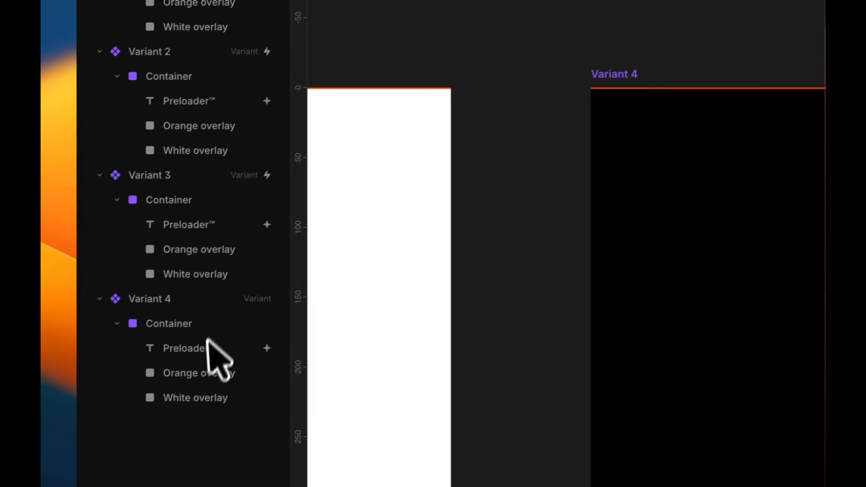
Step: Reduce the opacity of Variant 4's orange overlay to its minimum and open its top offset for editing
left_click(192, 371)
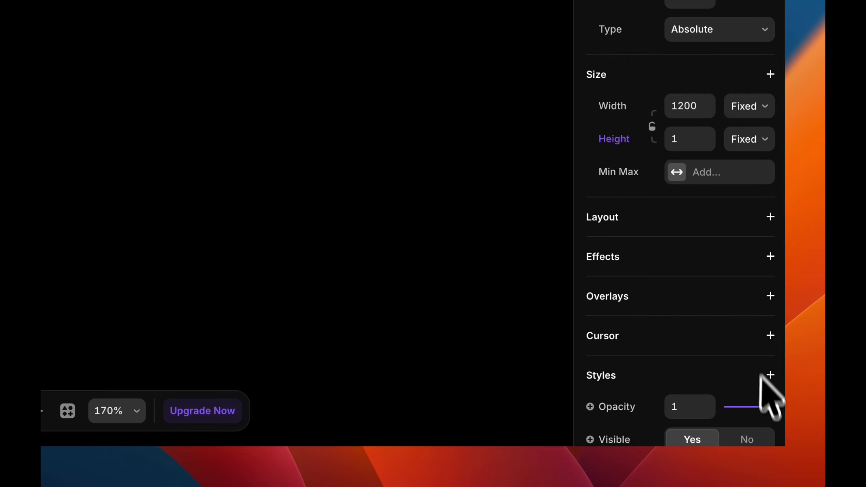
left_click_drag(773, 406, 634, 404)
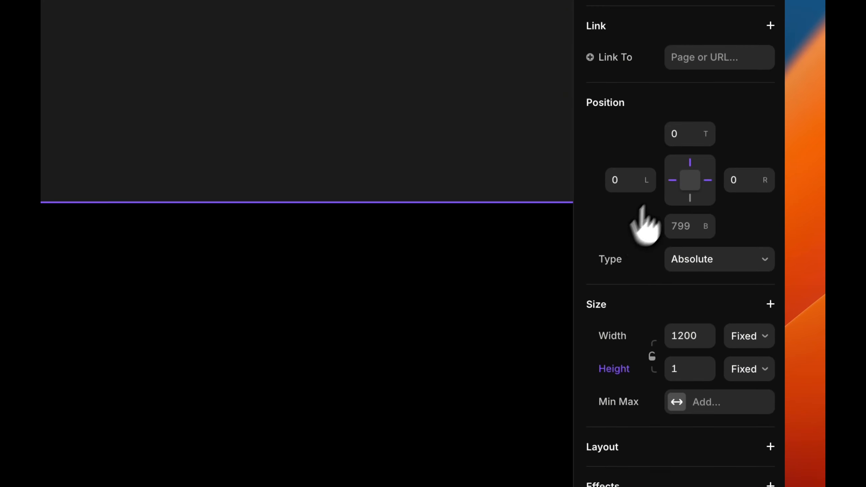
left_click(689, 55)
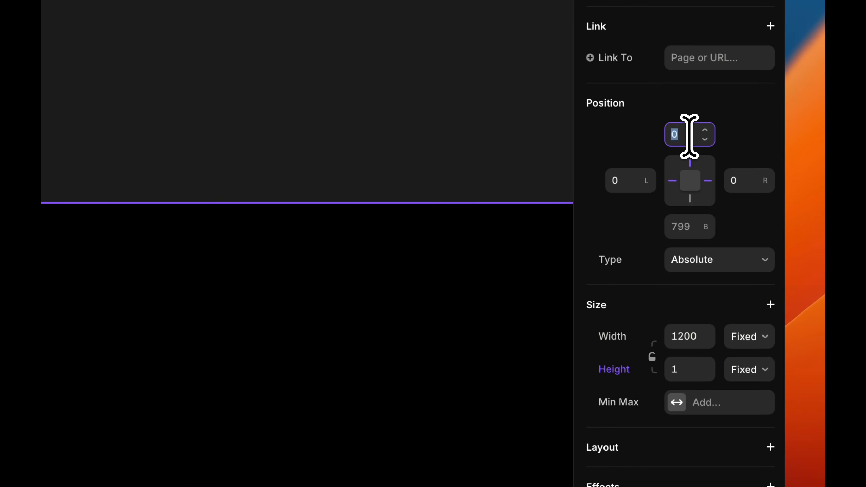
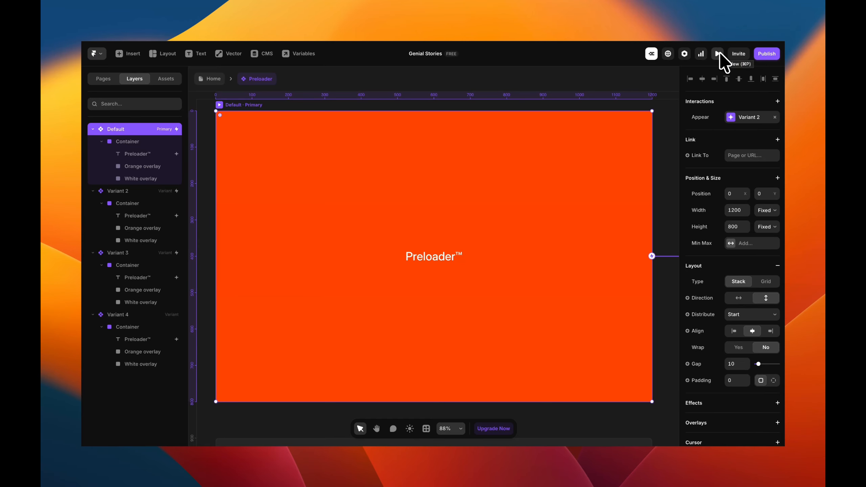
double_click(488, 141)
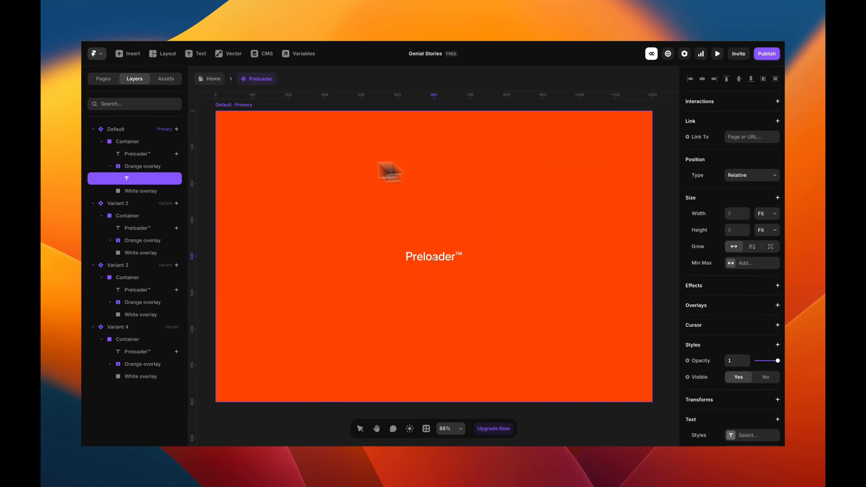
key("super+z")
scroll(406, 167, "right", 4)
scroll(477, 170, "down", 3)
Step: Preview the finished preloader animation, then close the preview and clear the selection
left_click(528, 175)
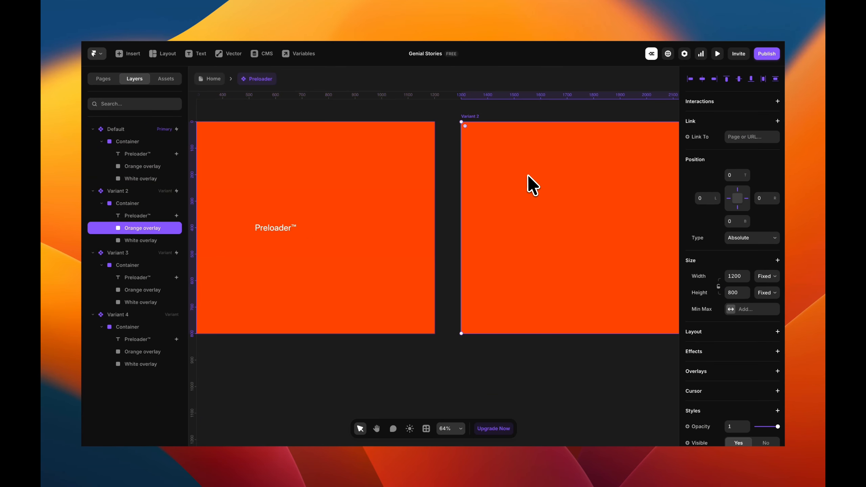
scroll(527, 175, "right", 2)
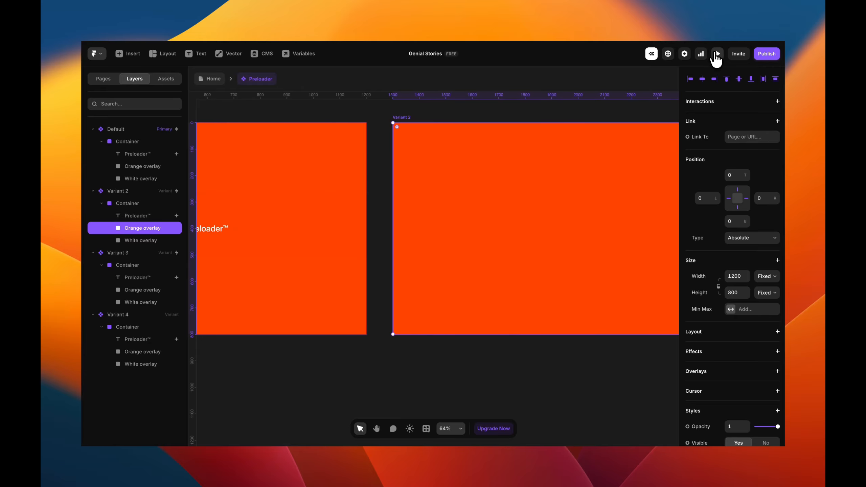
left_click(716, 53)
key("Escape")
left_click(546, 111)
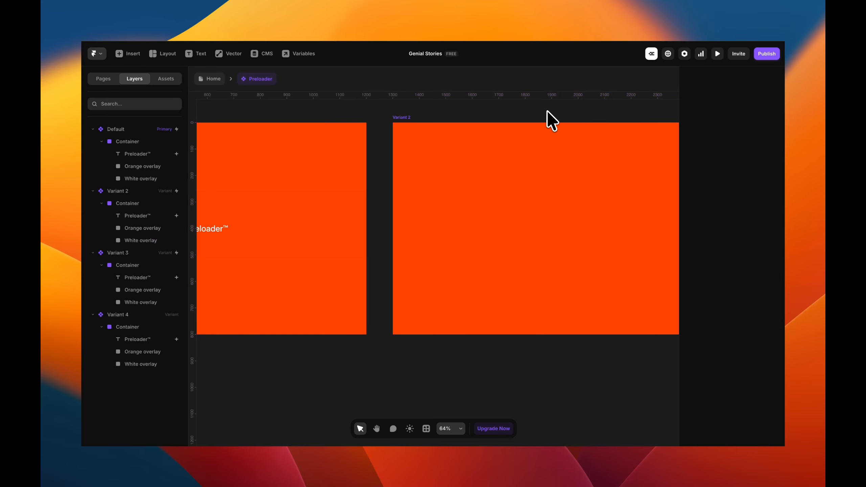
scroll(546, 110, "down", 3)
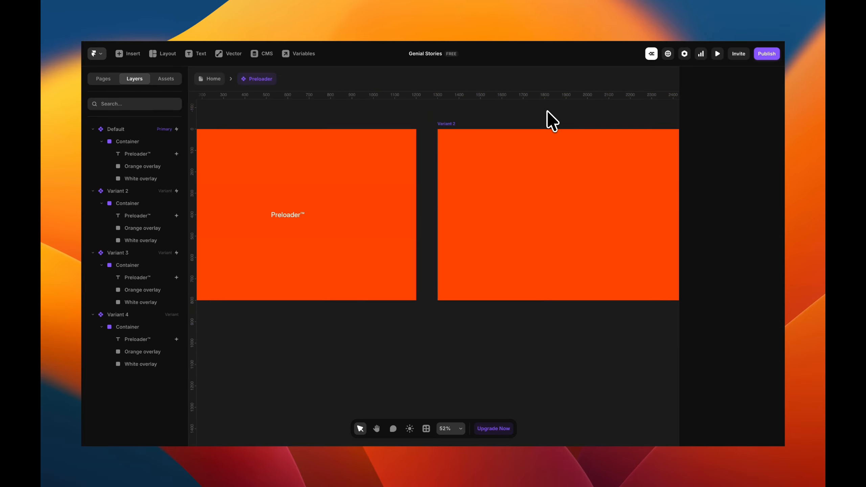
scroll(546, 110, "up", 1)
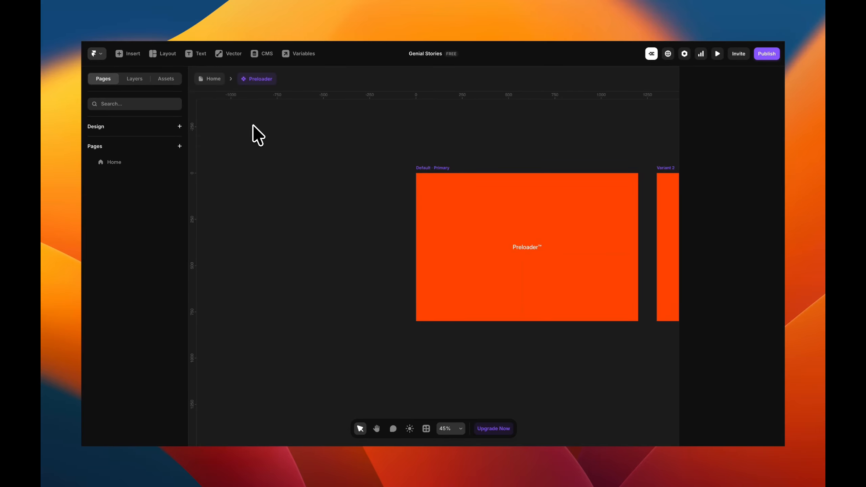
Step: Return to the Home page and duplicate the Preloader component from the project's assets
scroll(253, 124, "right", 5)
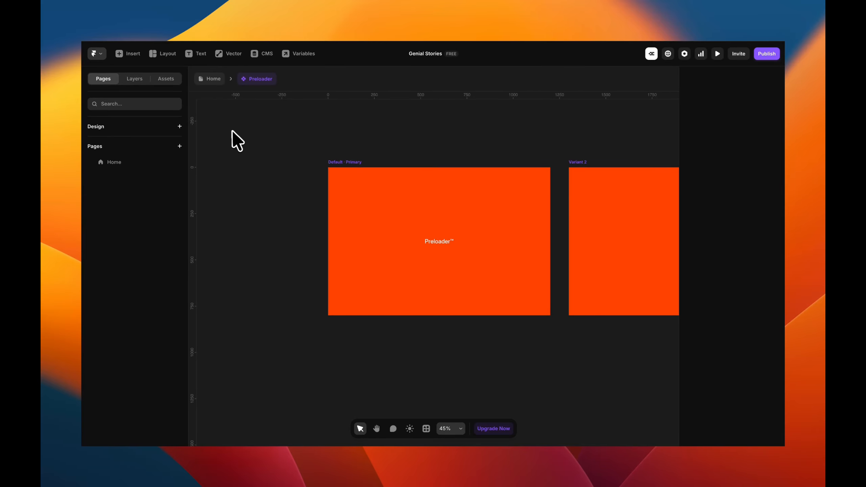
scroll(302, 178, "right", 1)
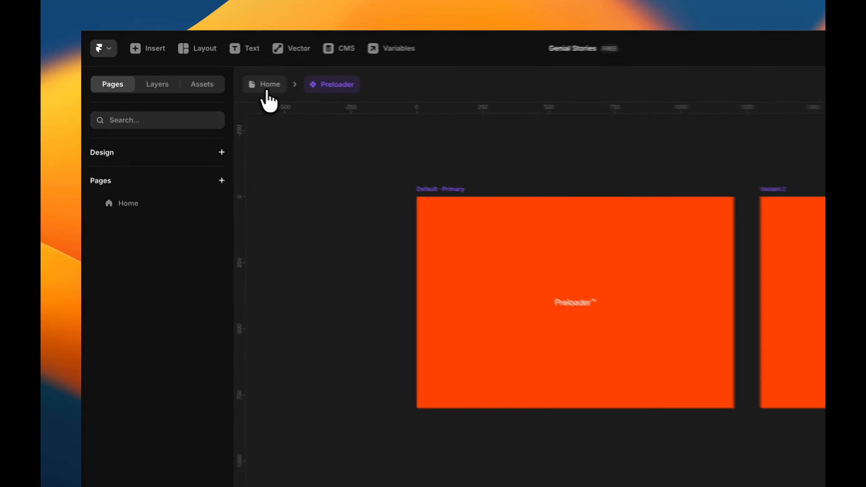
left_click(210, 79)
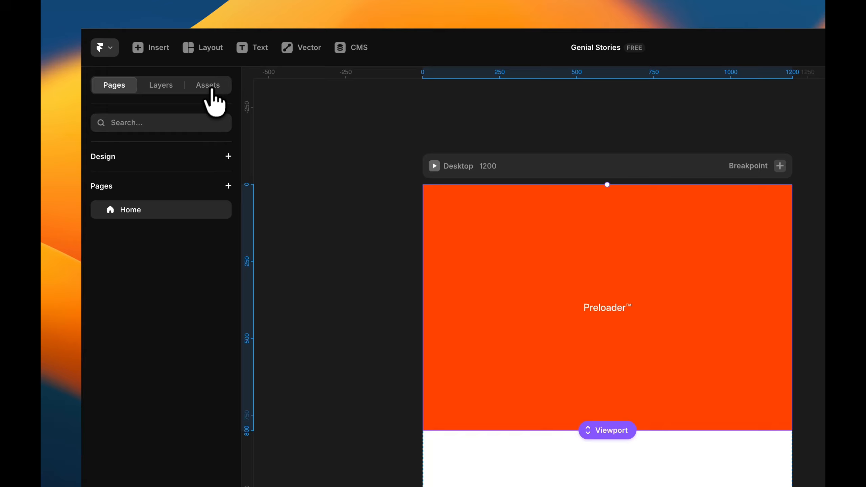
left_click(208, 85)
left_click(102, 209)
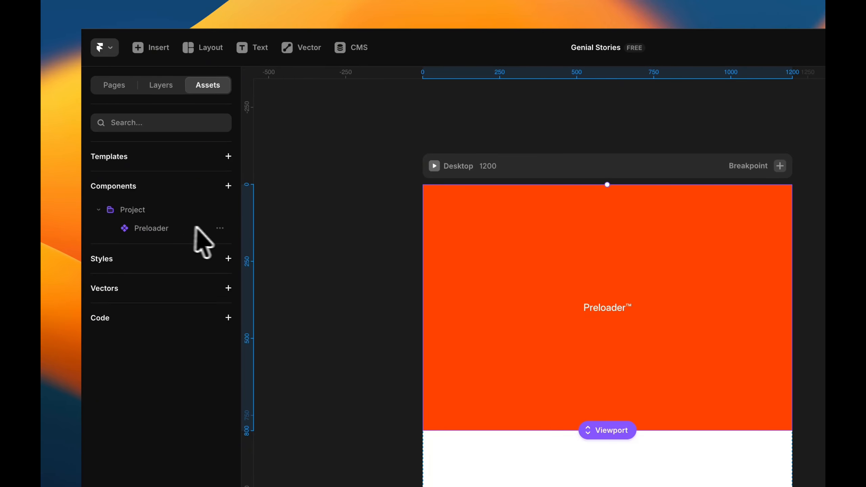
left_click(220, 228)
left_click(240, 322)
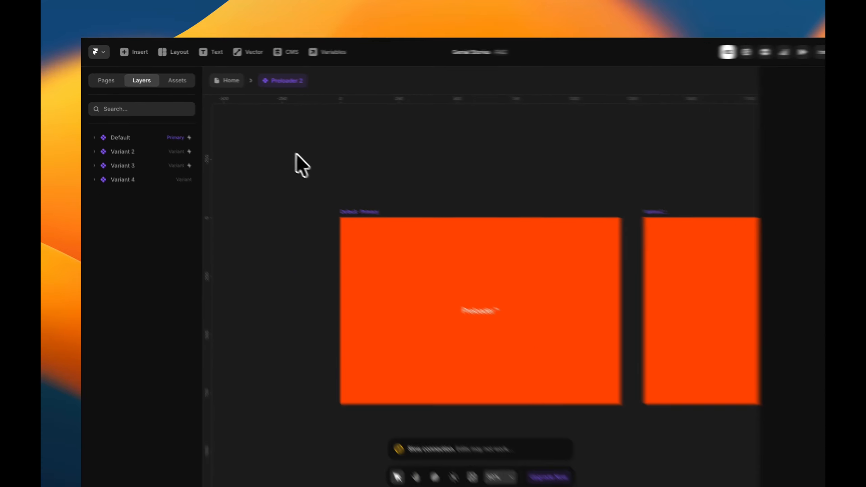
Step: Delete the Preloader™ text from the Default variant of the duplicated Preloader 2 component
scroll(366, 185, "down", 5)
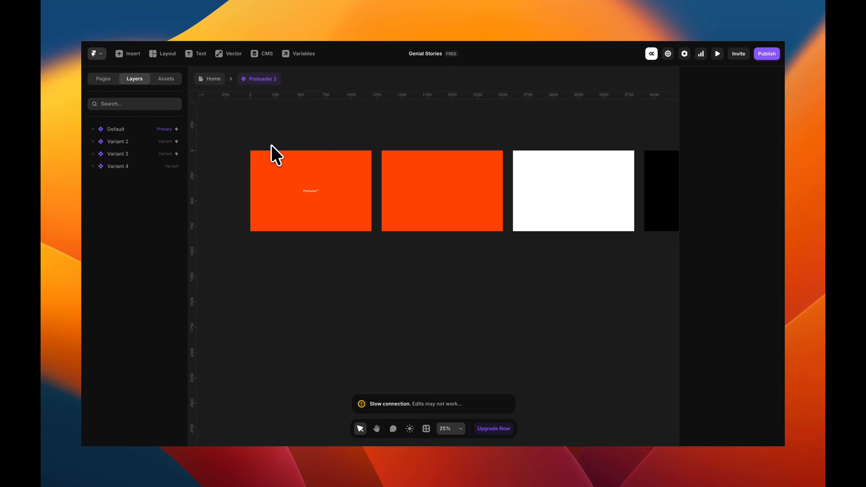
scroll(271, 146, "up", 2)
scroll(280, 153, "up", 2)
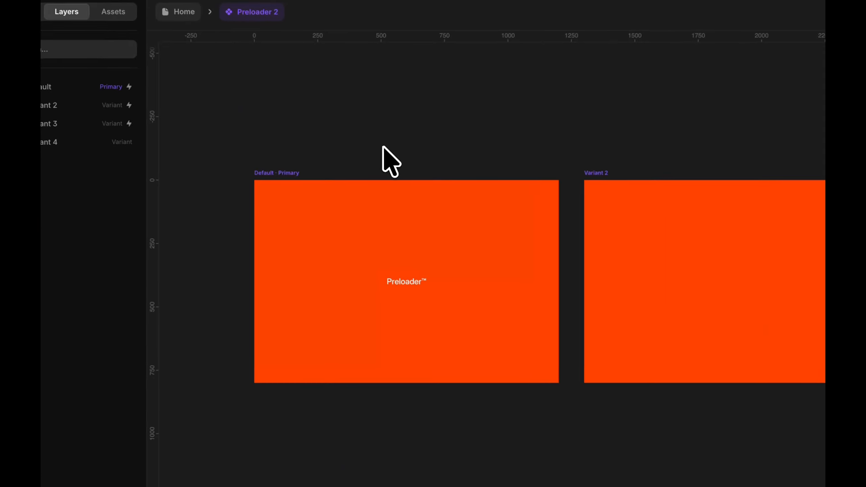
scroll(349, 191, "up", 1)
left_click(408, 310)
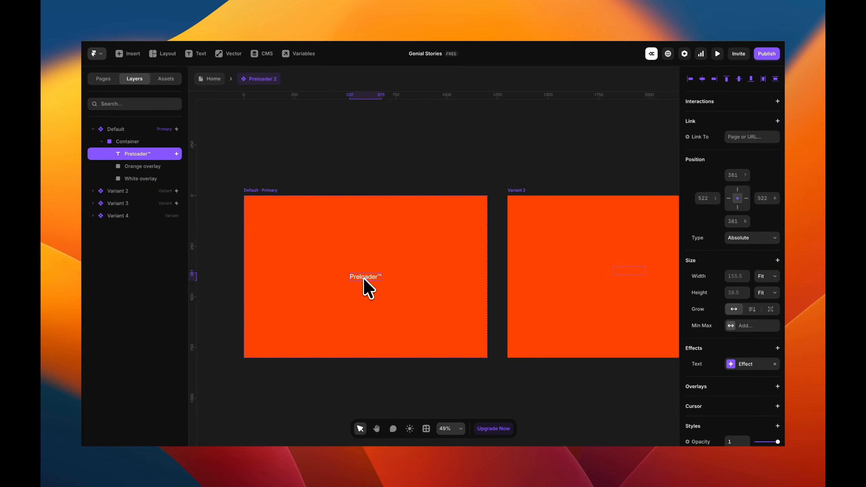
key("Delete")
Step: Delete the white overlay from the Default variant's container
scroll(453, 170, "down", 5)
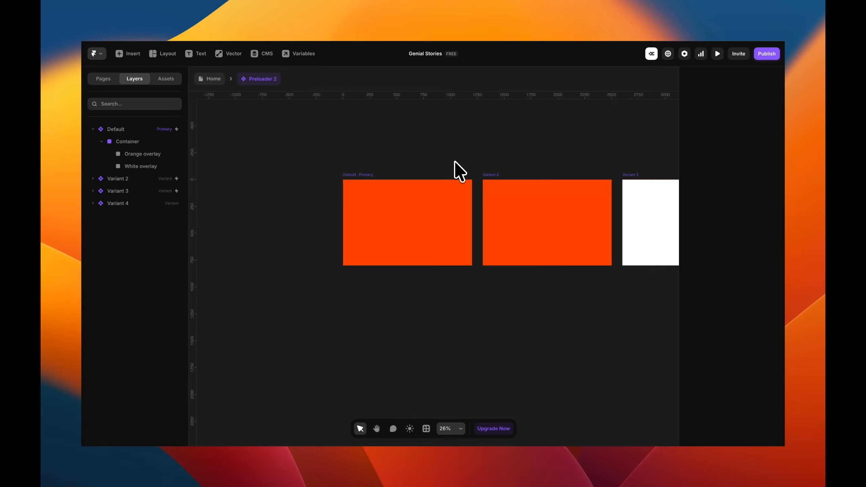
scroll(477, 160, "right", 3)
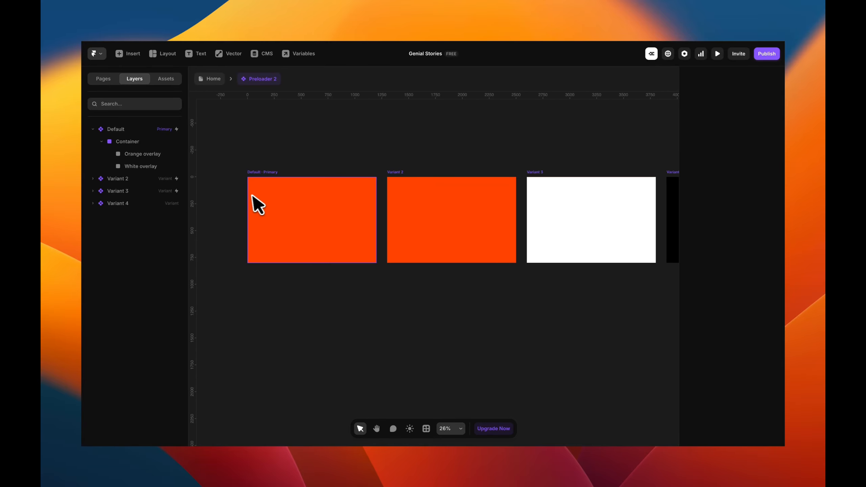
scroll(280, 187, "up", 3)
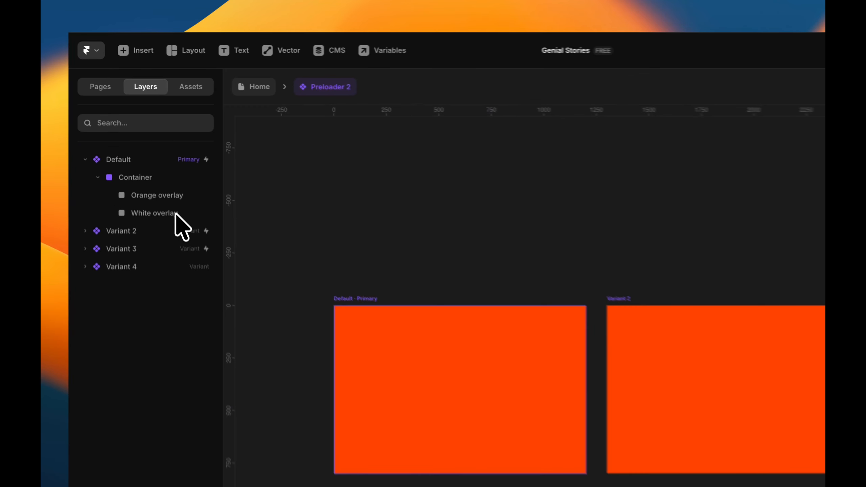
left_click(155, 166)
key("Delete")
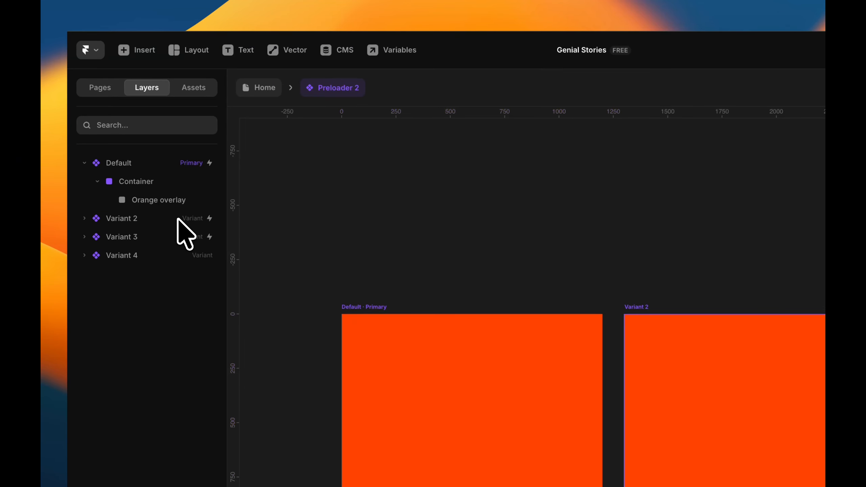
Step: Delete Variant 4 and Variant 3 from the Preloader 2 component
scroll(445, 234, "down", 2)
scroll(446, 234, "down", 2)
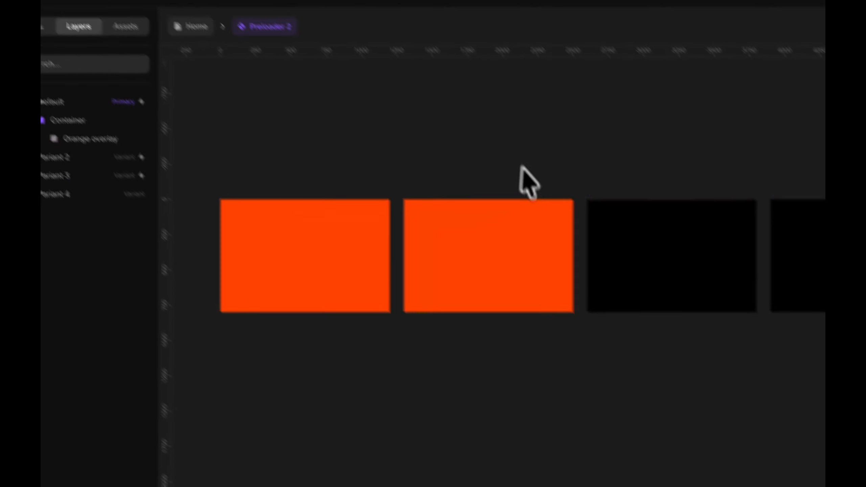
scroll(525, 179, "right", 5)
left_click(462, 172)
key("Delete")
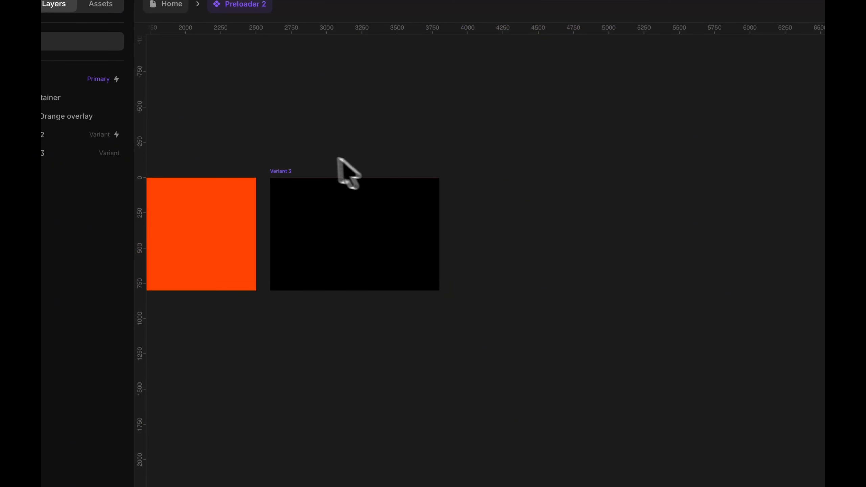
left_click(277, 173)
key("Delete")
Step: Paste the Counter component into the Default variant and nest it in the Container above the orange overlay, absolutely positioned and centered
scroll(276, 174, "left", 5)
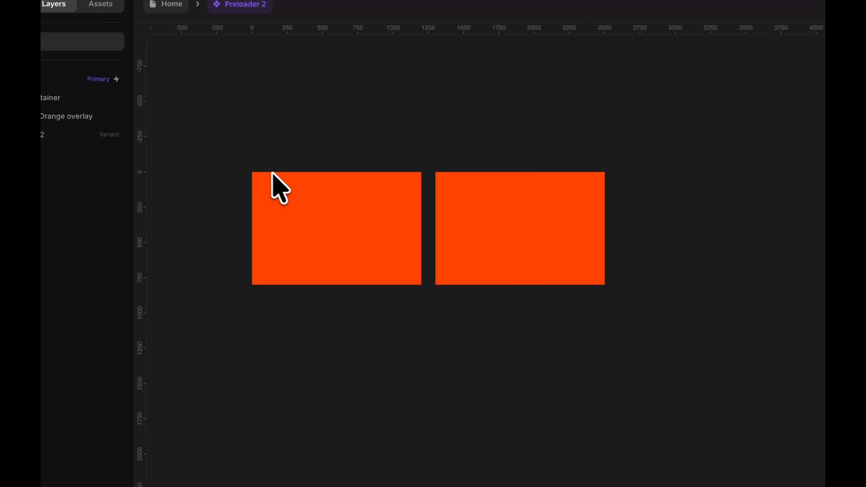
scroll(280, 170, "up", 2)
left_click(256, 167)
scroll(257, 167, "up", 2)
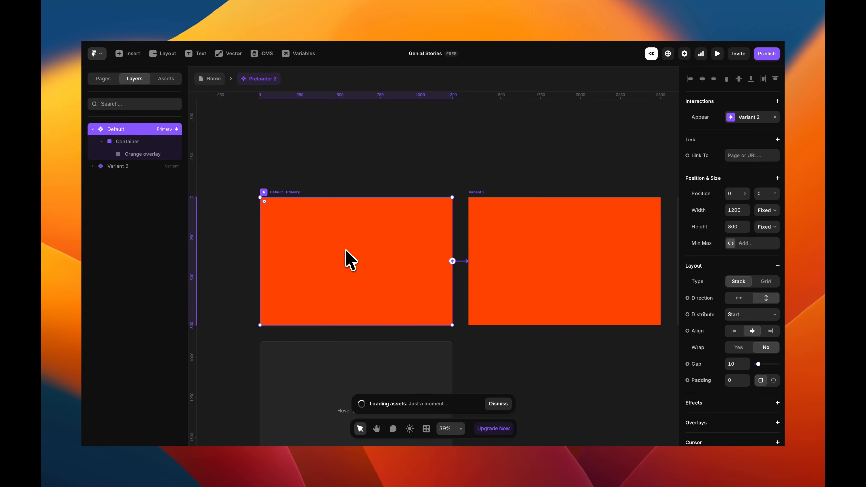
key("ctrl+v")
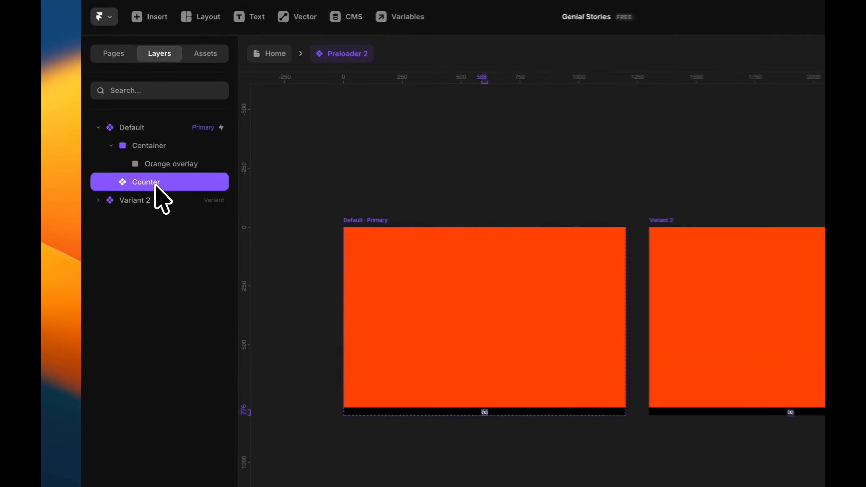
left_click_drag(134, 167, 184, 155)
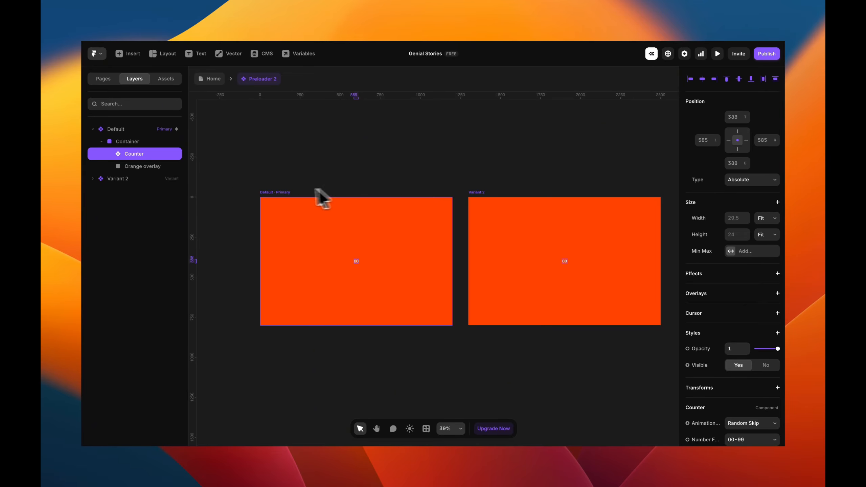
Step: Delete Variant 2 and preview the remaining Default variant
left_click(473, 200)
key("Delete")
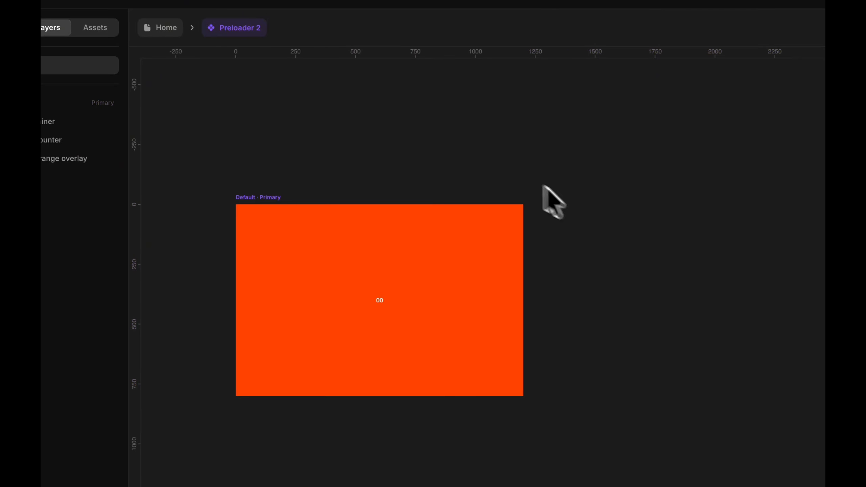
left_click(267, 199)
left_click(243, 199)
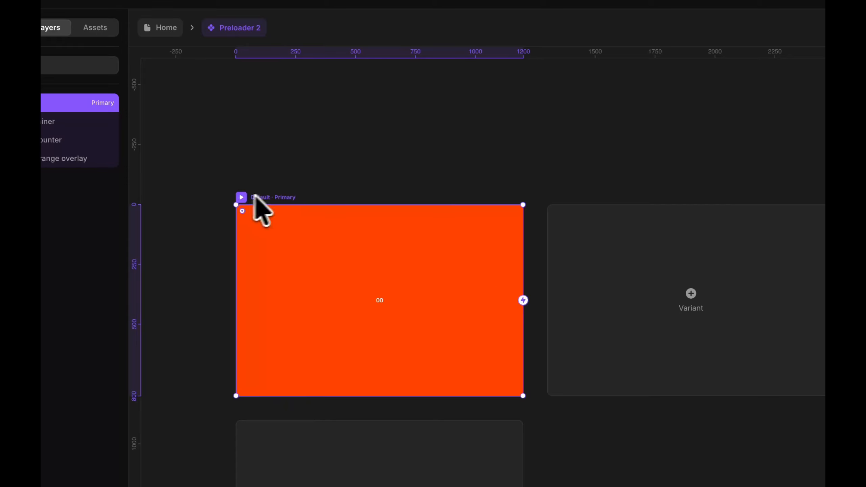
left_click(240, 197)
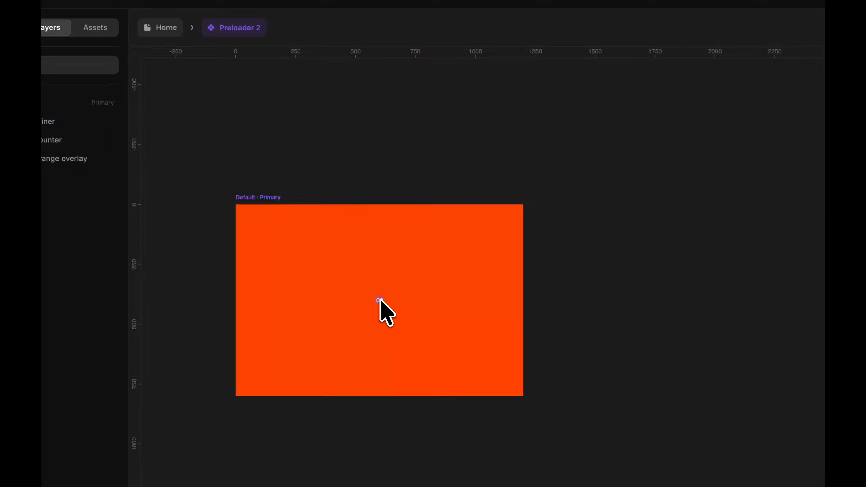
Step: Select the Counter in the Default variant, review its component settings and preview its animation
left_click(379, 300)
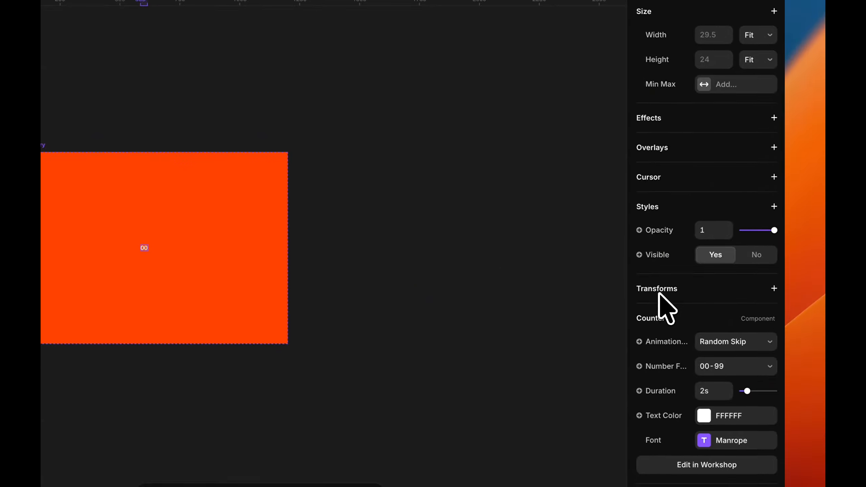
scroll(658, 293, "up", 1)
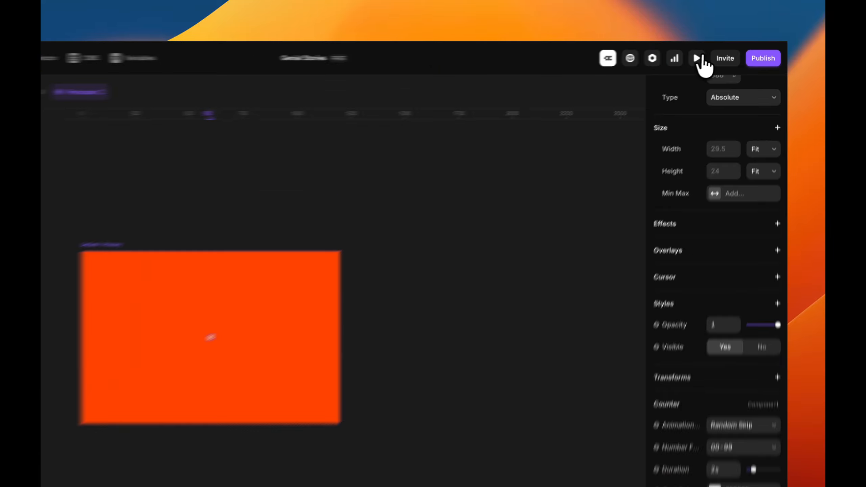
left_click(717, 53)
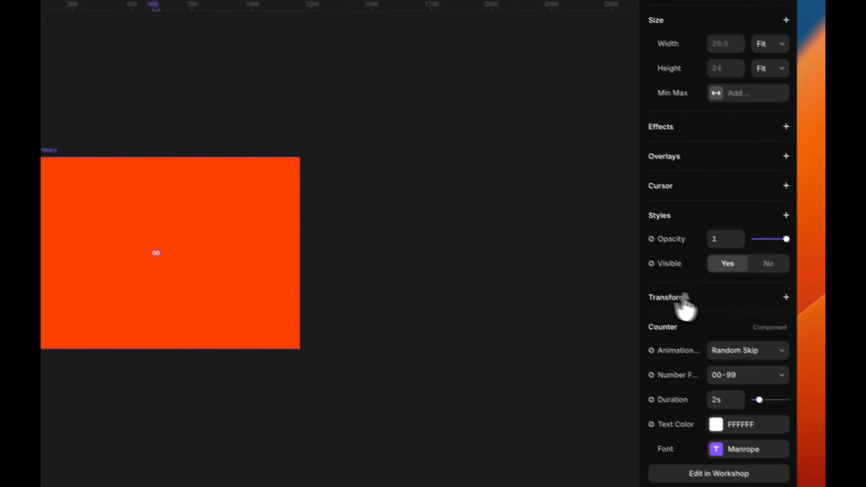
Step: Set the Counter's number format to 000-100 and preview the counting animation
left_click(719, 366)
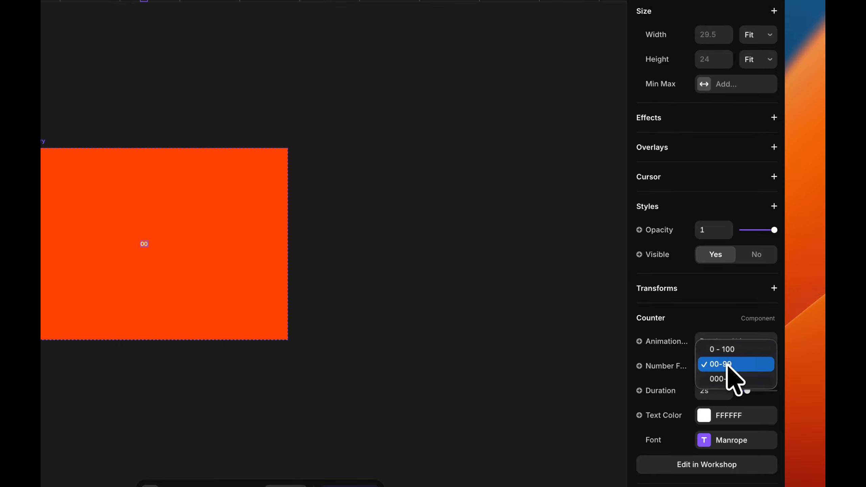
left_click(725, 379)
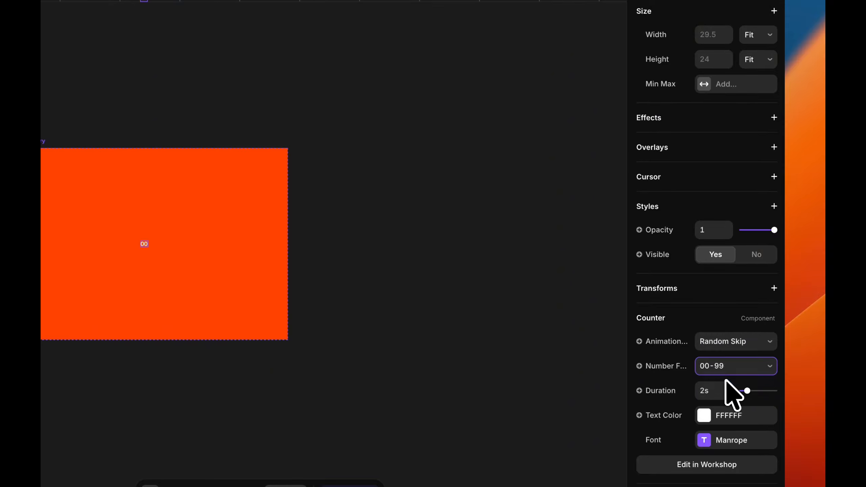
scroll(495, 290, "up", 3)
scroll(494, 288, "left", 5)
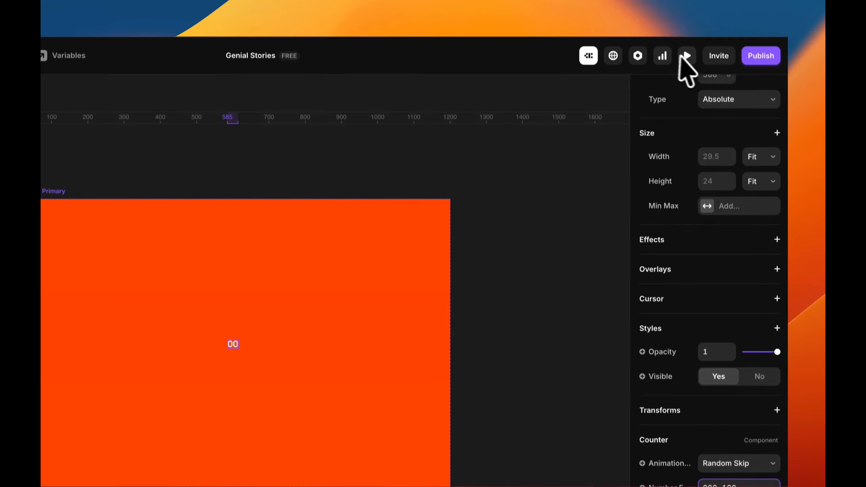
left_click(686, 55)
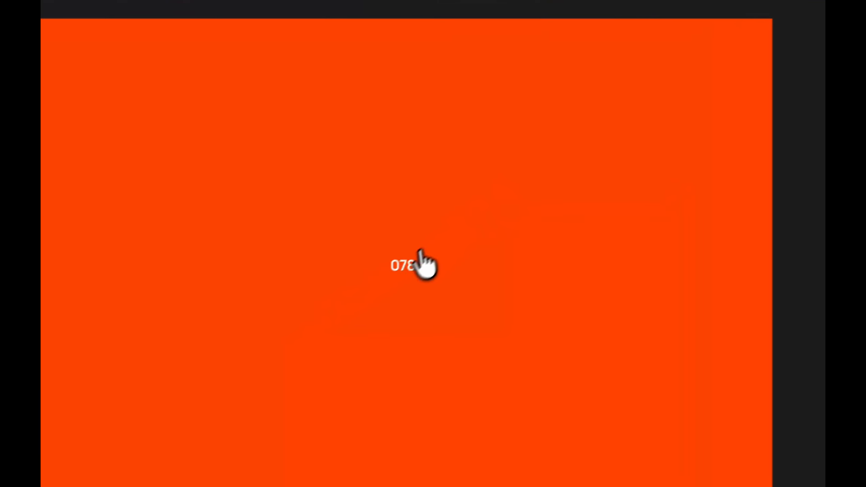
key("Escape")
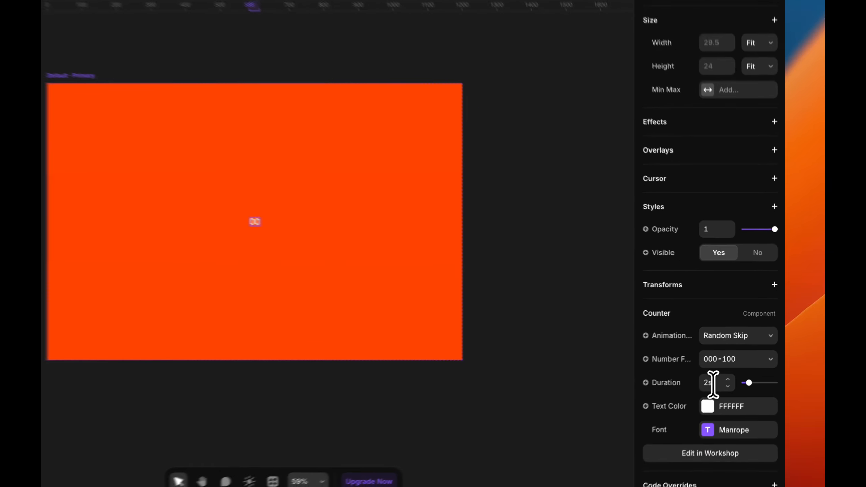
Step: Set the Counter's duration to 5s and preview the counting animation
left_click(734, 360)
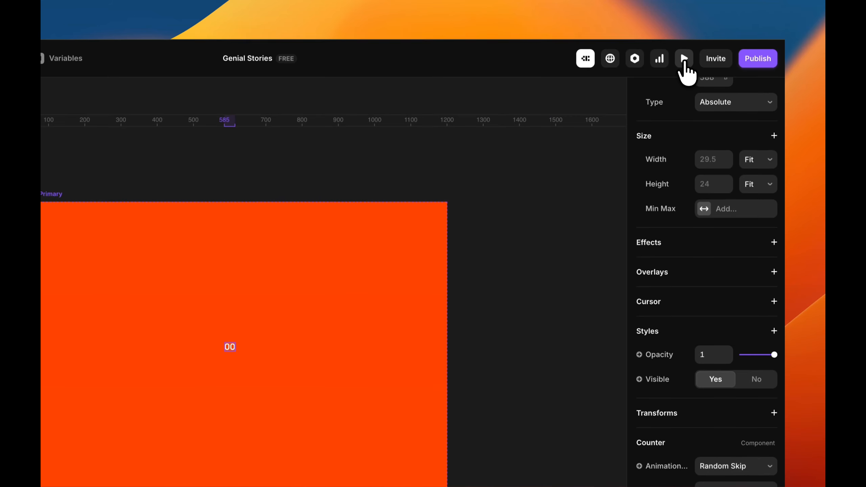
left_click(683, 63)
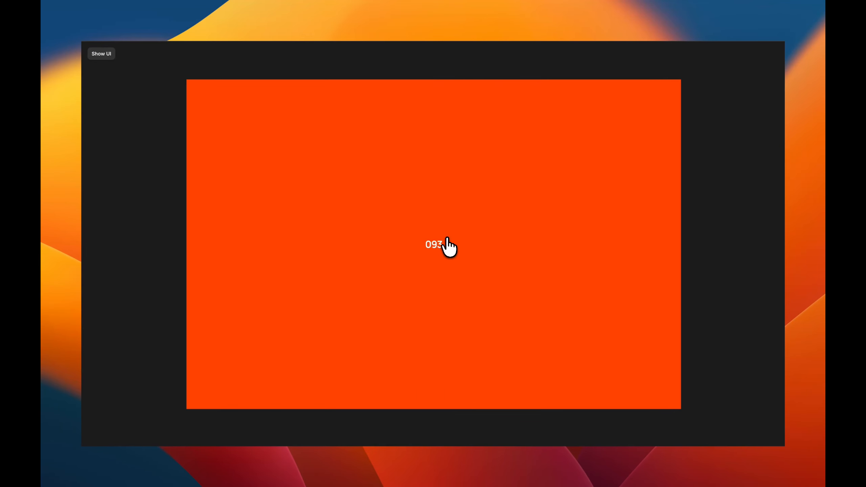
key("Escape")
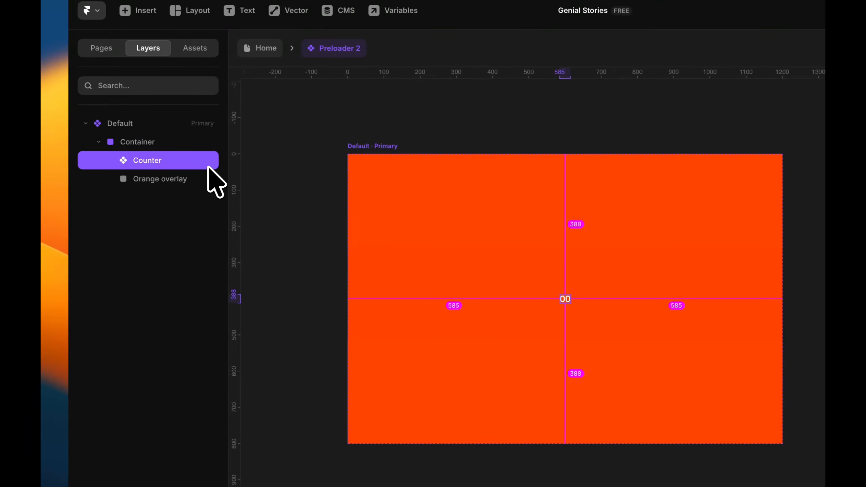
Step: Position the Counter in the bottom-right corner of the Default variant, about 20 px in from the edges
key("alt+s")
key("alt+d")
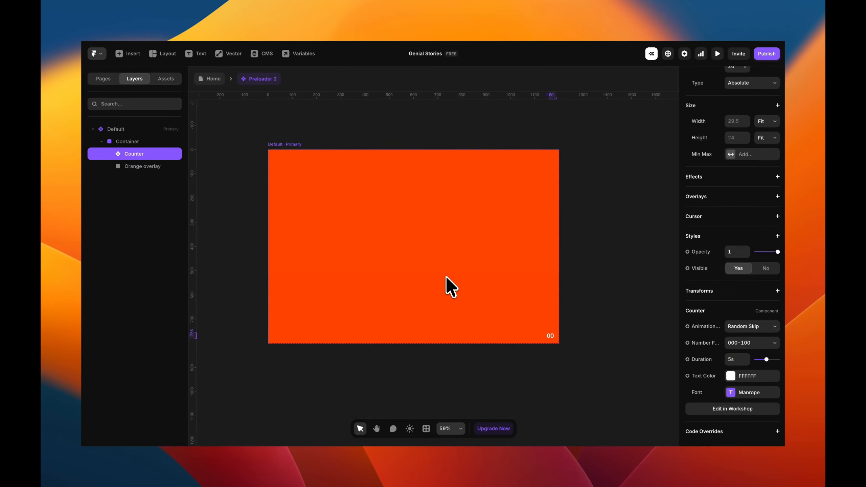
key("alt")
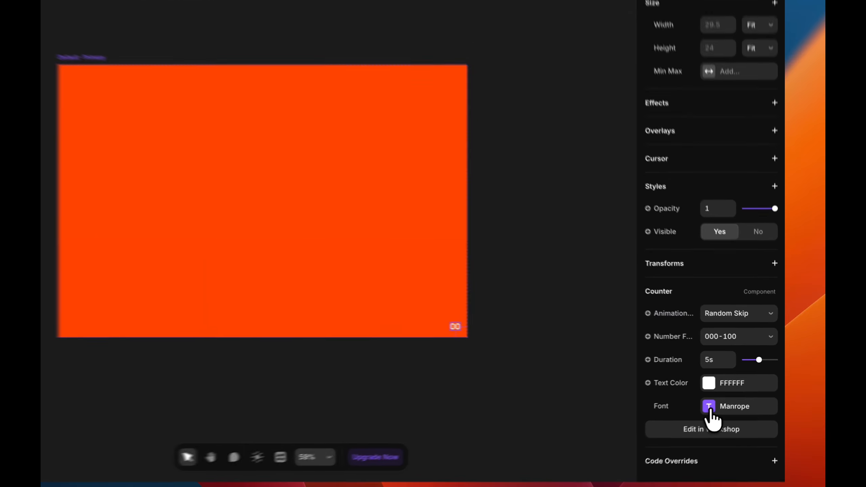
Step: Set the Counter's font size to 100 px
left_click(733, 393)
left_click(622, 345)
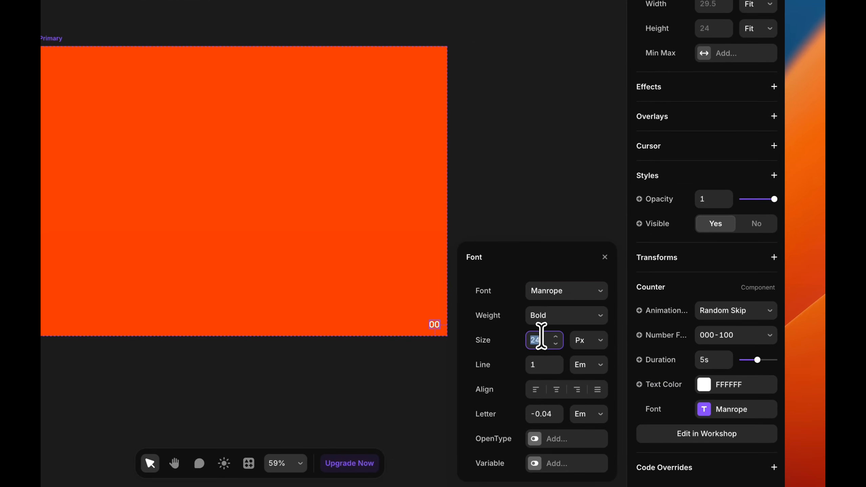
type("100")
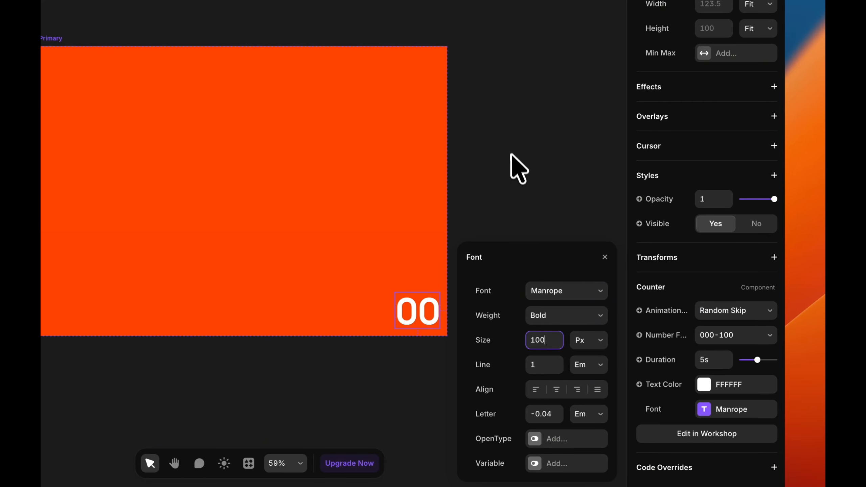
left_click(507, 166)
Step: Select the Default variant and preview the enlarged counter
left_click(460, 283)
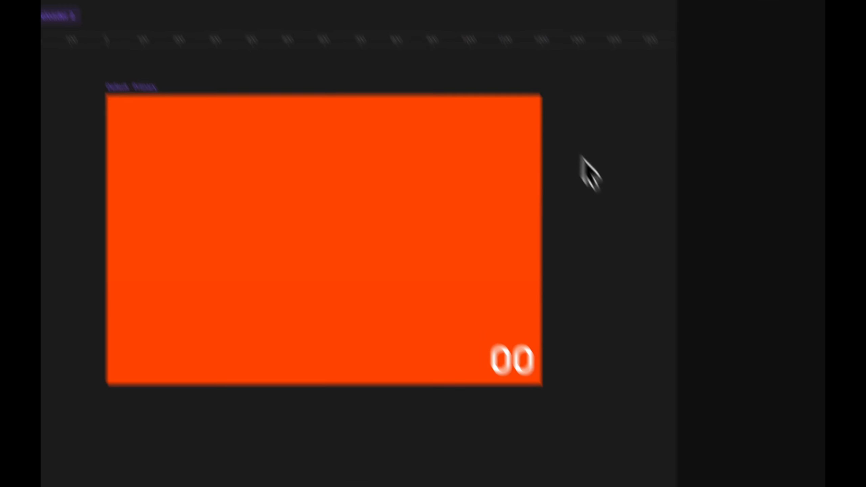
left_click(249, 127)
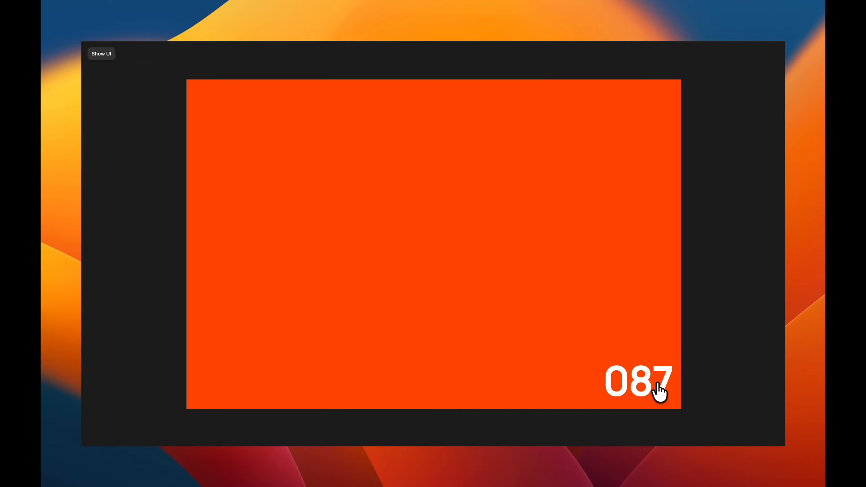
key("Escape")
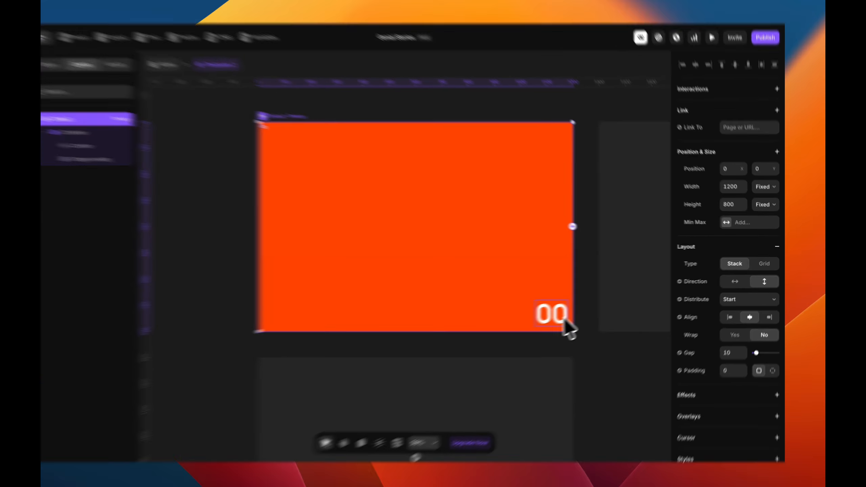
left_click(580, 314)
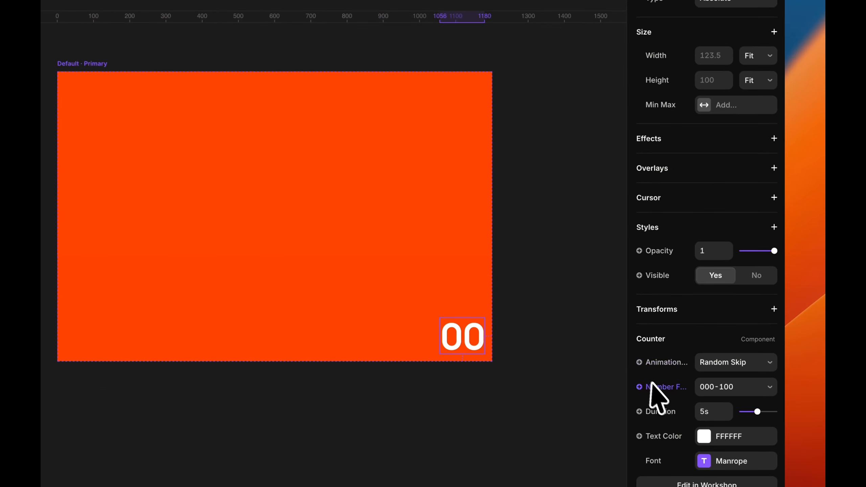
left_click(721, 362)
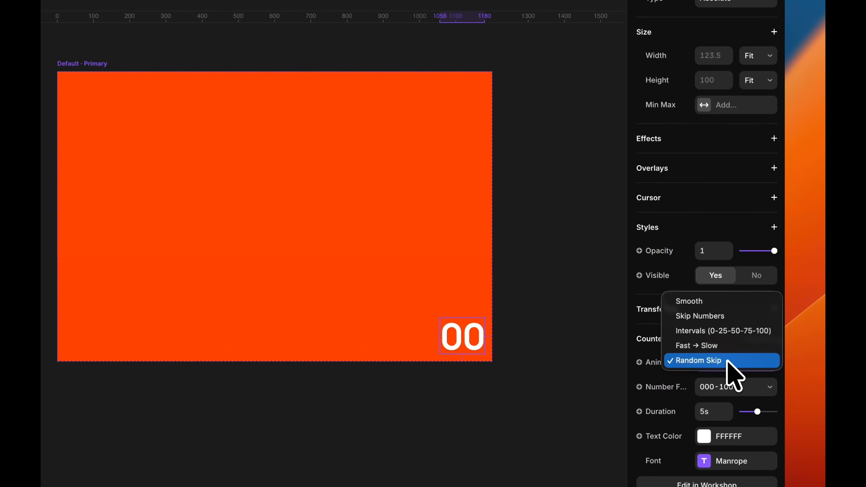
left_click(719, 331)
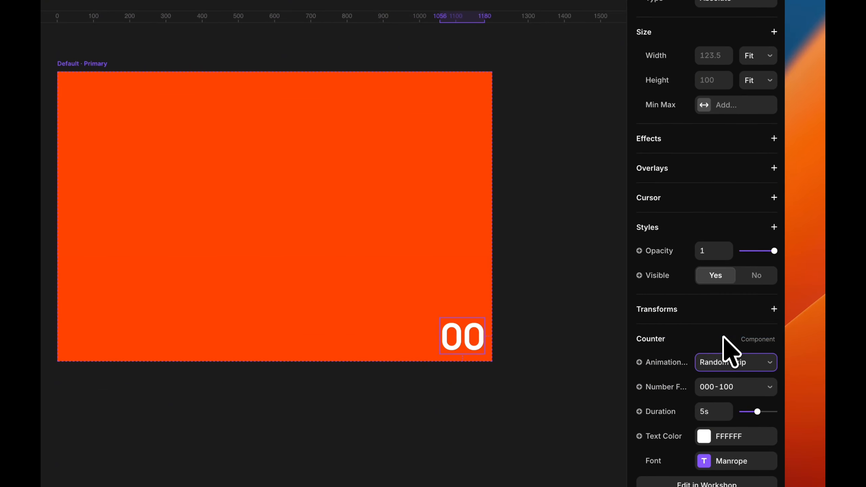
left_click(719, 364)
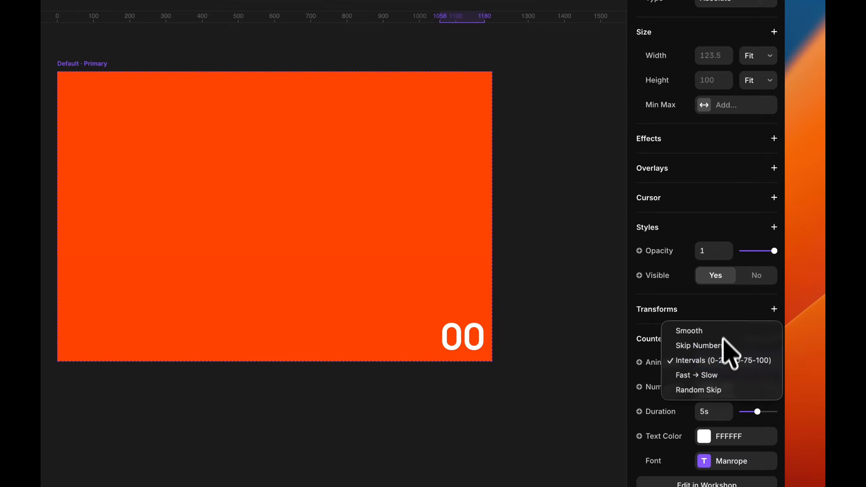
left_click(717, 361)
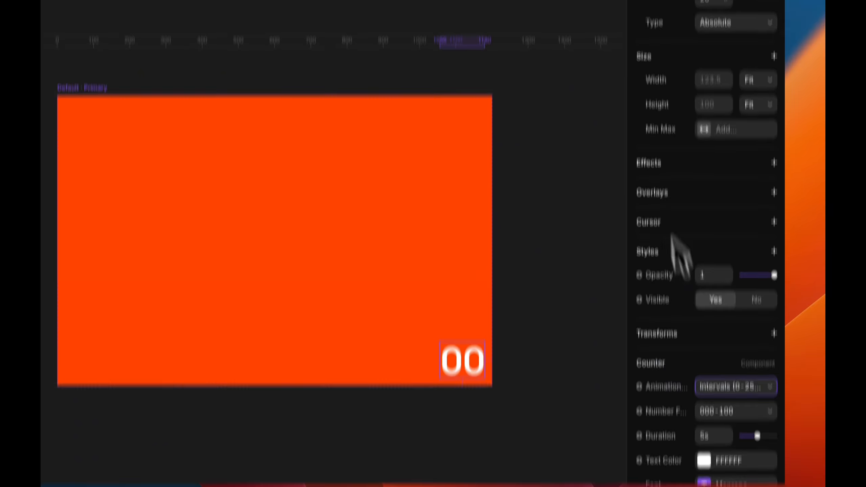
left_click(683, 76)
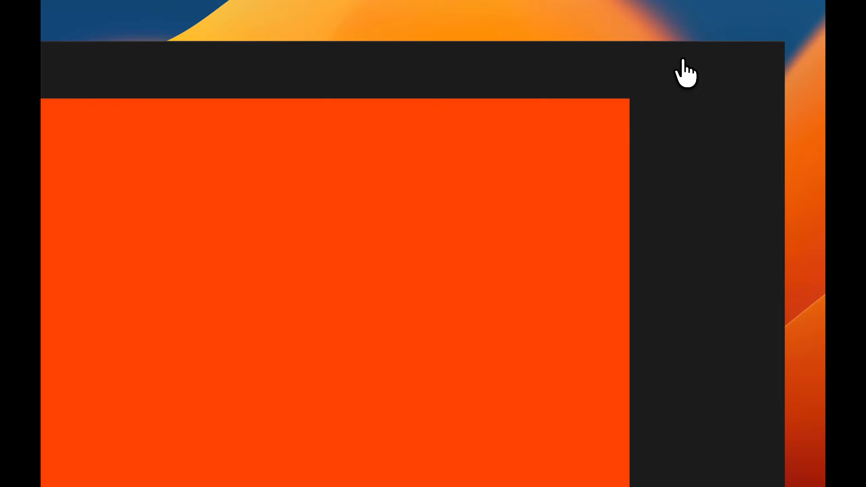
left_click(682, 62)
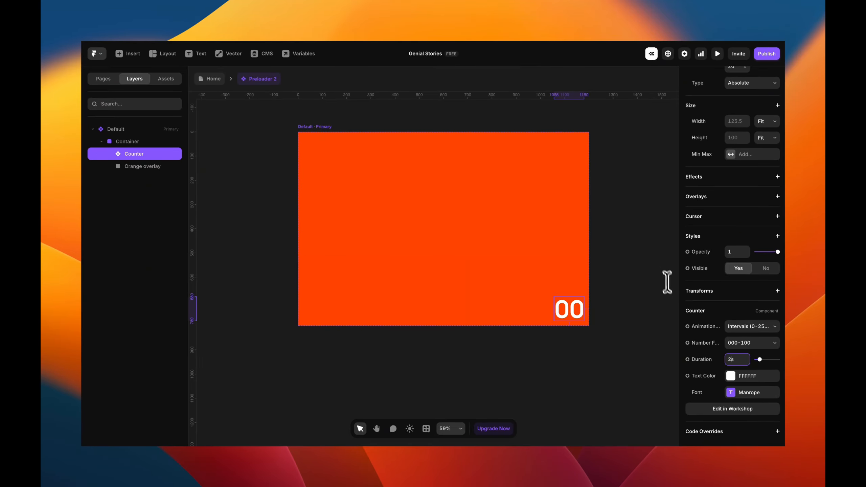
Step: Set the Counter's duration to 2s and its animation mode to Smooth, previewing the counting
left_click(716, 55)
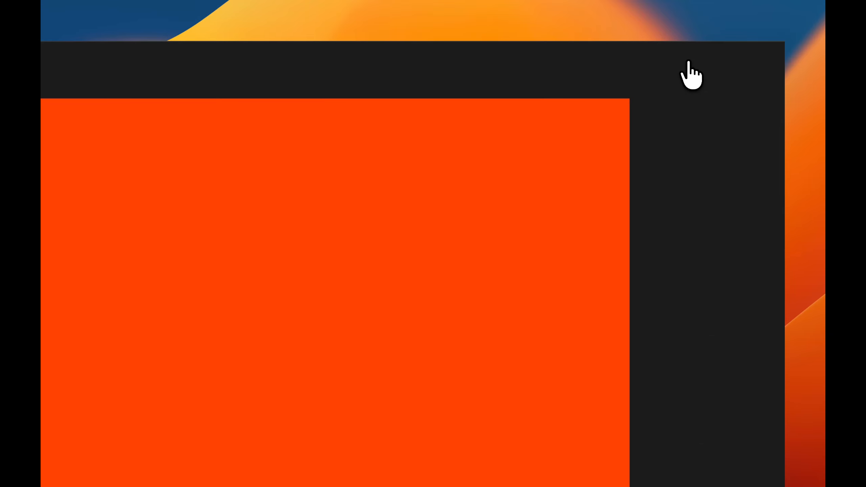
left_click(688, 62)
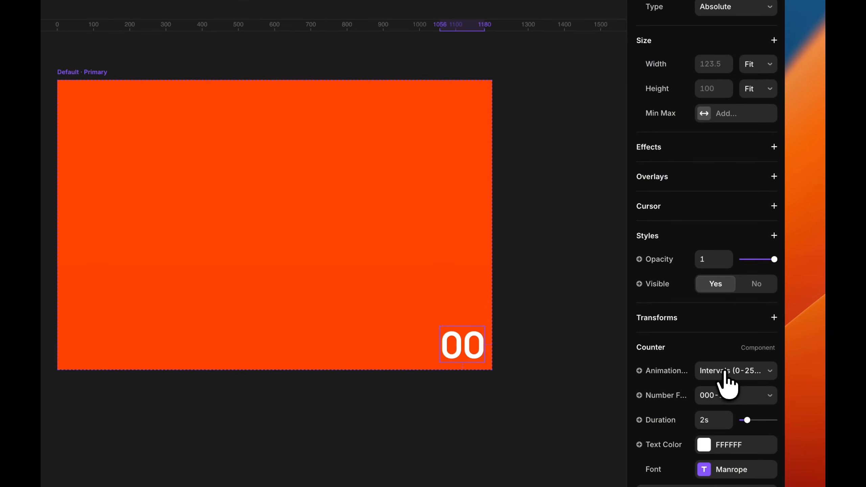
left_click(724, 467)
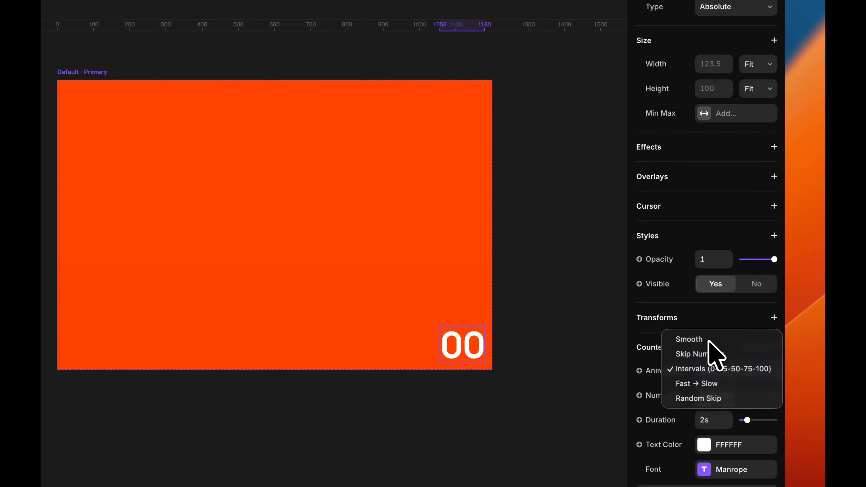
left_click(707, 340)
left_click(684, 27)
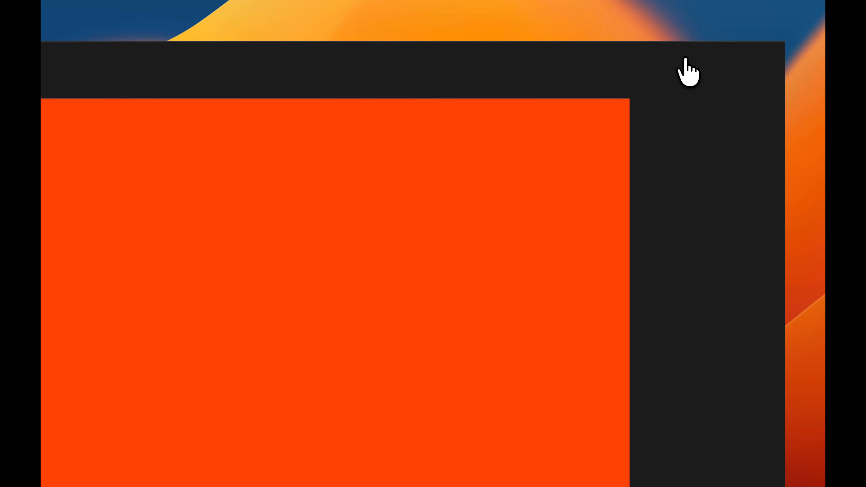
left_click(719, 60)
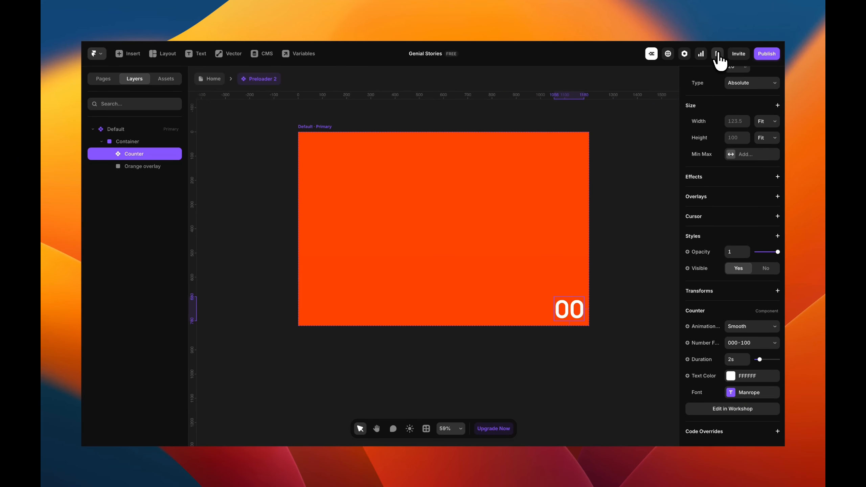
Step: Add a second variant beside the Default variant of Preloader 2
left_click(646, 122)
scroll(647, 122, "down", 3)
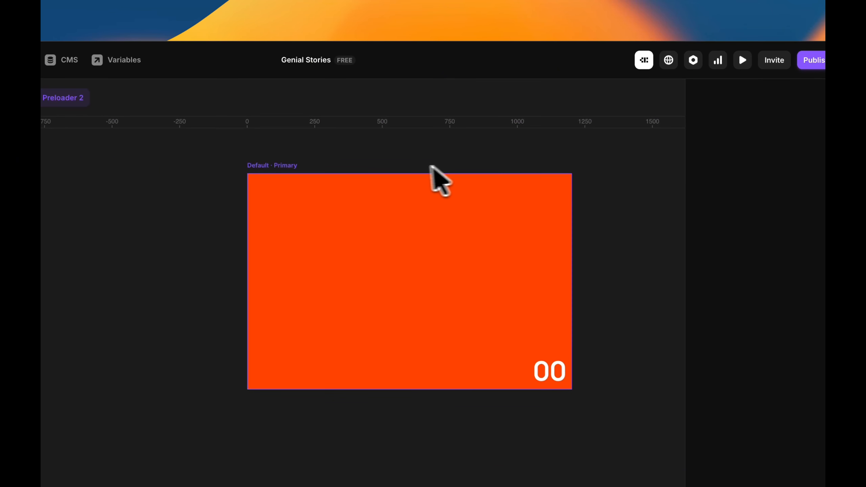
scroll(496, 125, "right", 1)
left_click(254, 188)
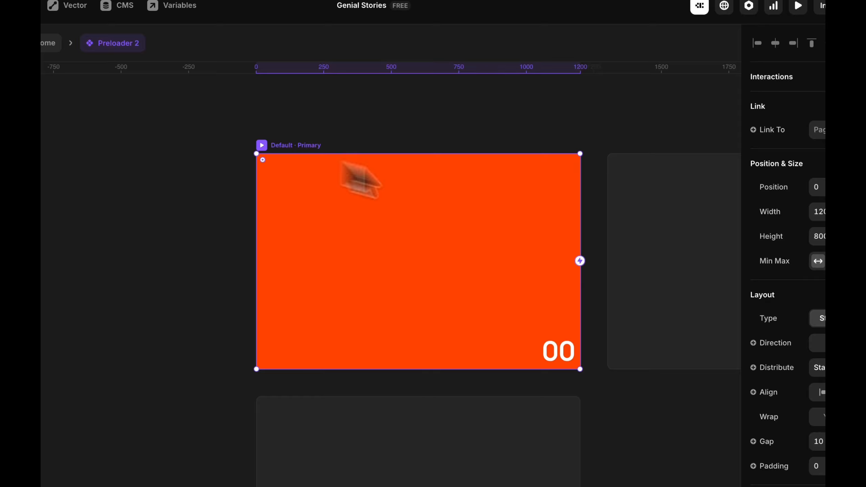
left_click(596, 281)
scroll(599, 252, "left", 5)
scroll(579, 254, "right", 3)
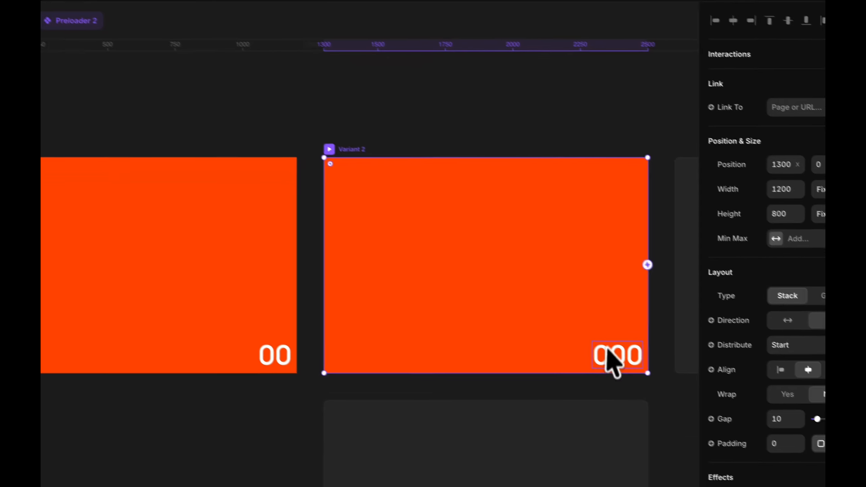
Step: Raise the Counter in Variant 2 to a bottom offset of 140 and make it fully transparent
left_click(607, 351)
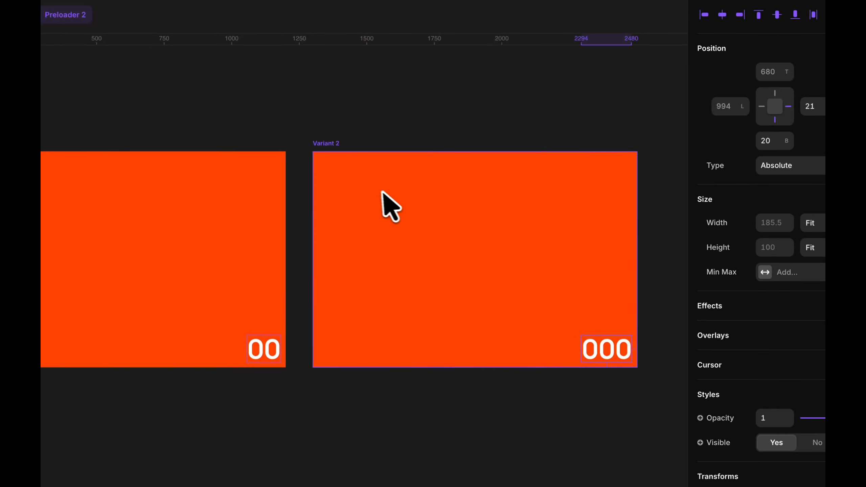
left_click(379, 202)
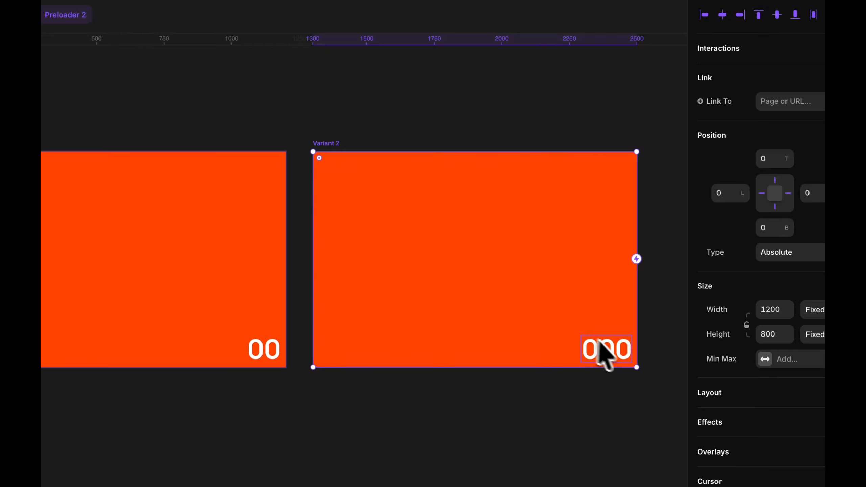
left_click(603, 351)
scroll(546, 289, "right", 3)
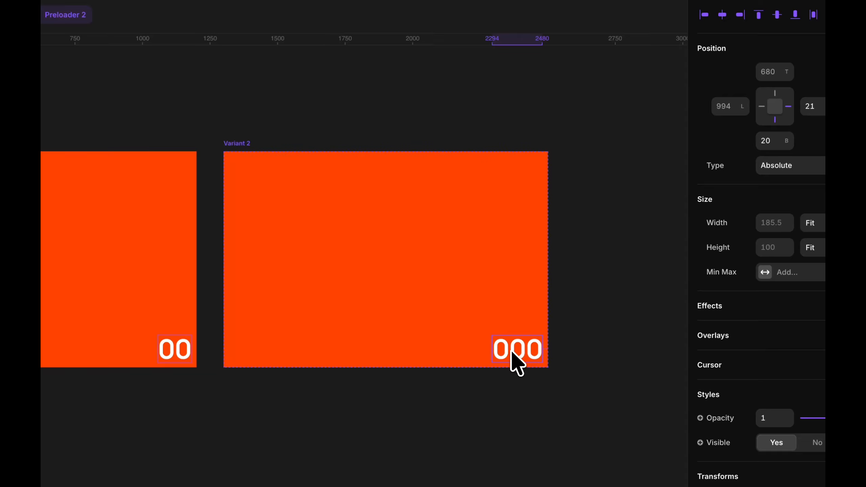
key("shift+Up")
key("shift+Up")
key("shift+Up")
key("shift+Up")
key("shift+Up")
key("shift+Up")
key("shift+Up")
key("shift+Up")
key("shift+Up")
key("shift+Up")
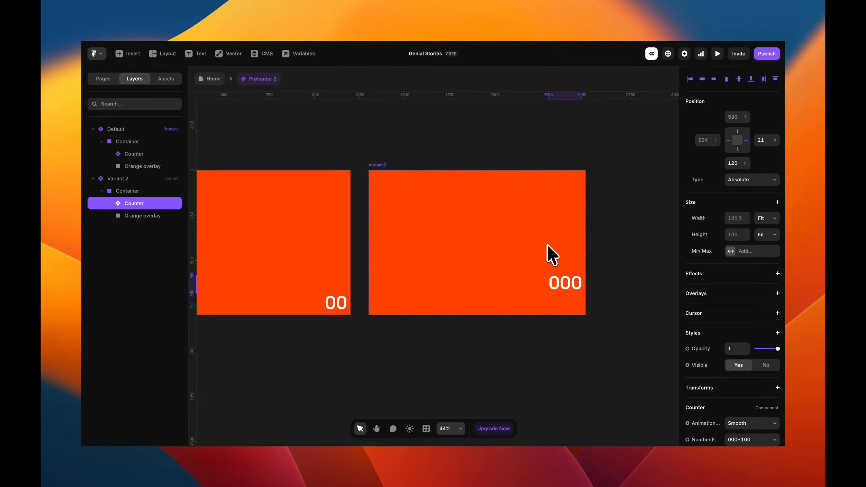
key("shift+Up")
key("shift+Up")
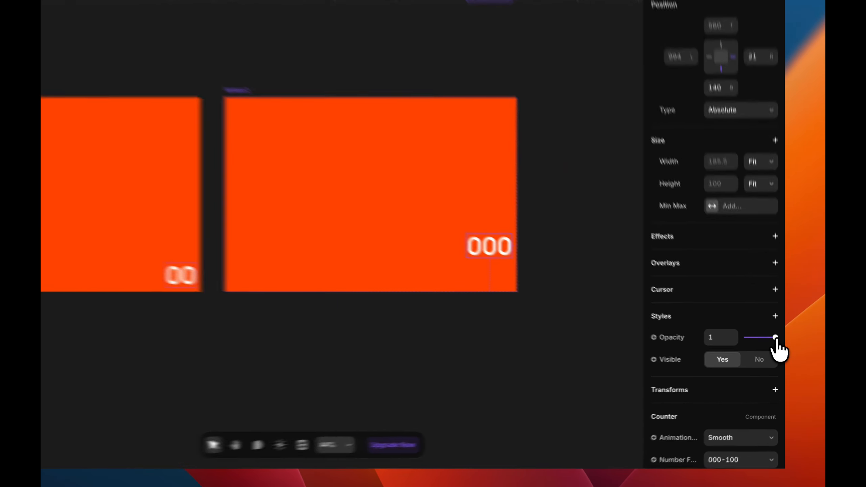
left_click_drag(775, 337, 691, 341)
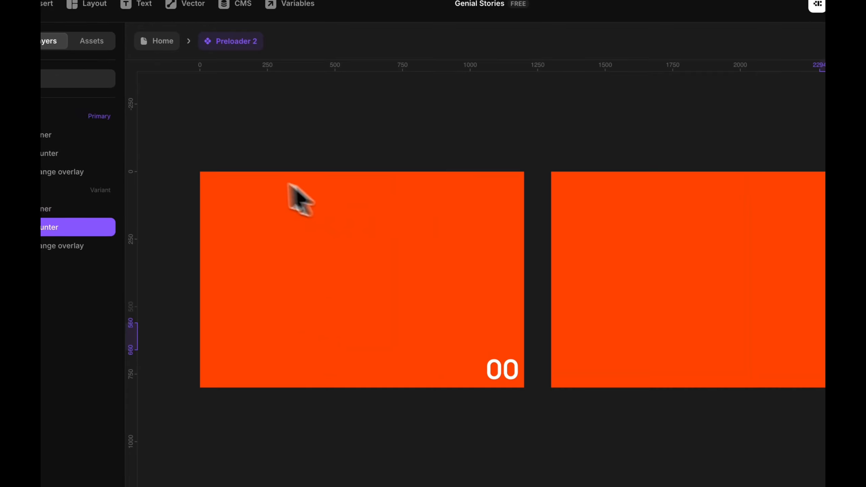
Step: Connect the Default variant to Variant 2 with an interaction
left_click(223, 160)
left_click_drag(530, 276, 604, 286)
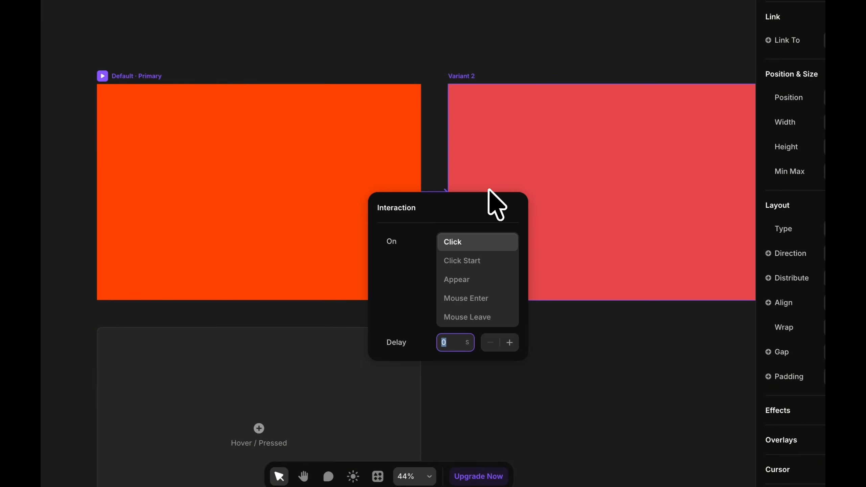
Step: Set the Default variant's interaction leading to Variant 2 to trigger on Appear with a 1.4 s delay
left_click(461, 278)
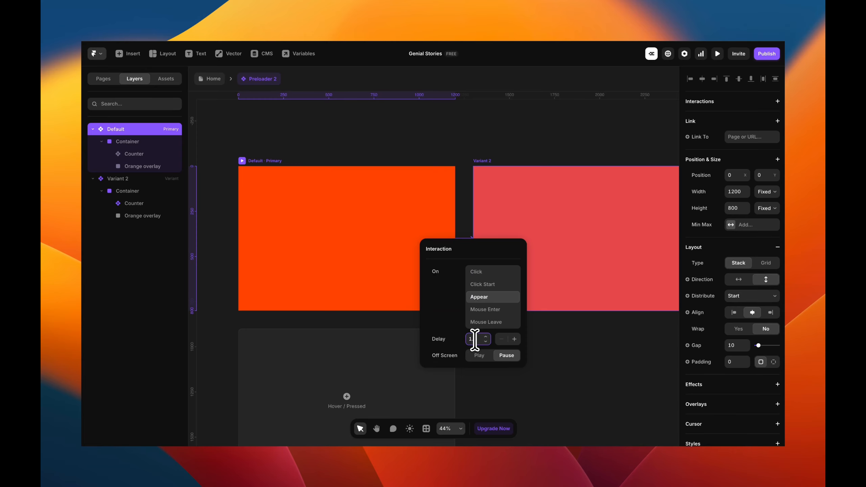
left_click(475, 340)
type("1.4")
left_click(544, 348)
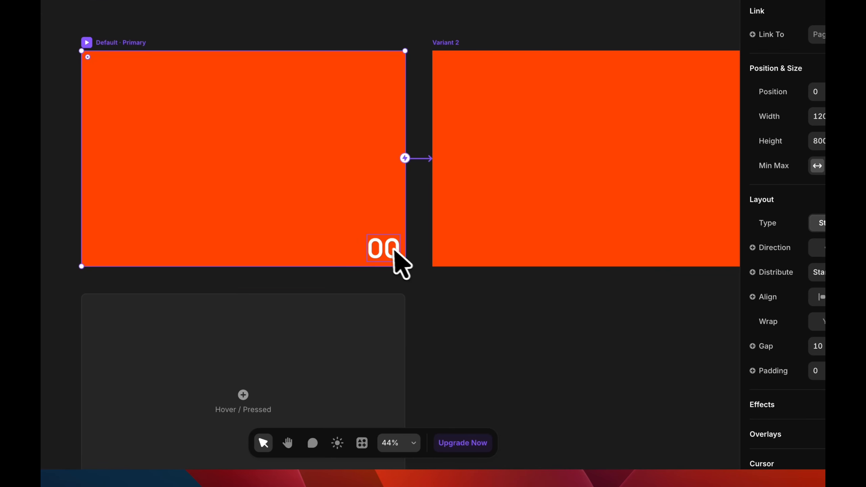
Step: Examine the counter's settings and the Default variant's interaction
left_click(390, 252)
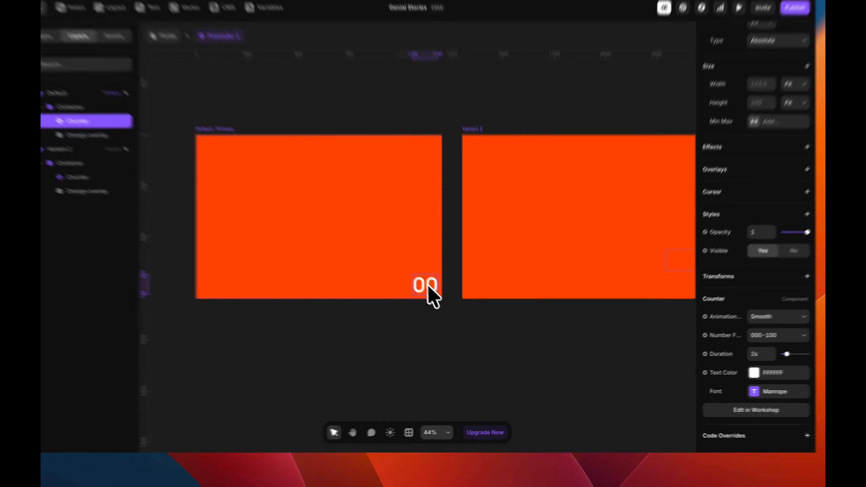
scroll(467, 265, "right", 3)
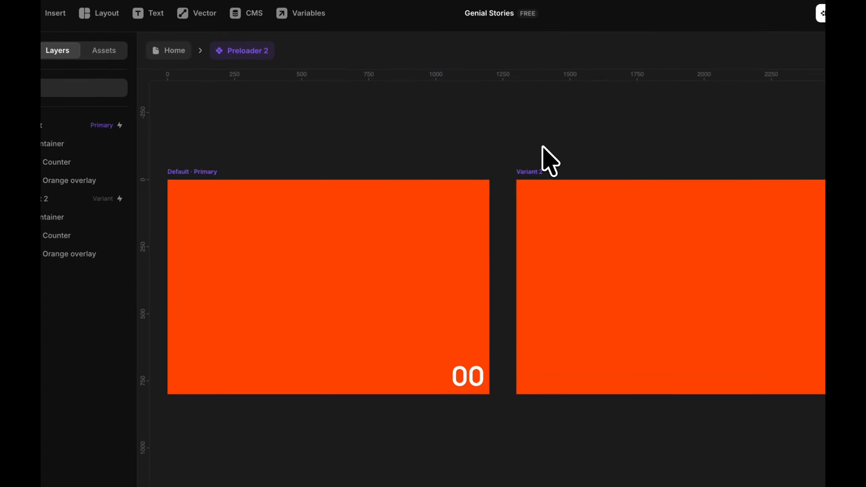
scroll(463, 153, "left", 6)
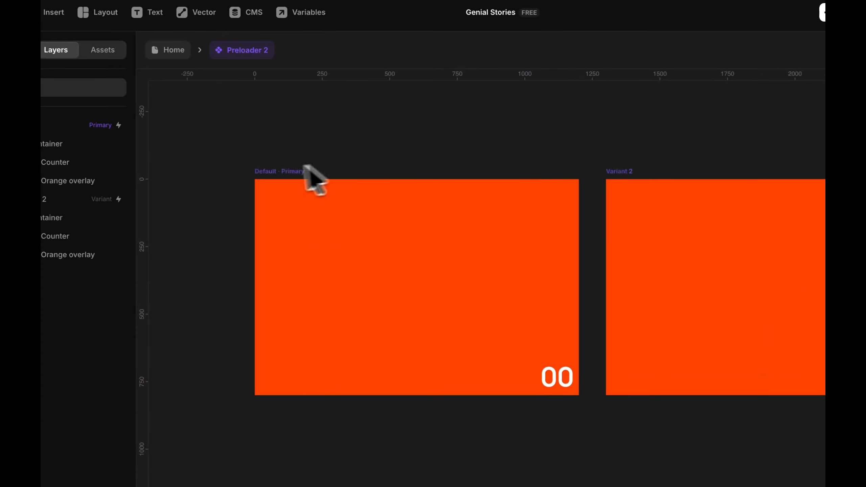
left_click(215, 160)
left_click(263, 170)
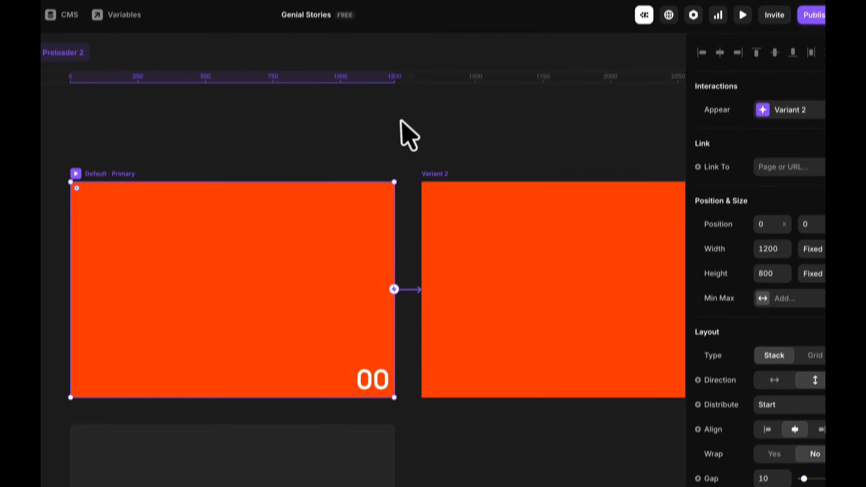
scroll(410, 120, "right", 2)
left_click(418, 128)
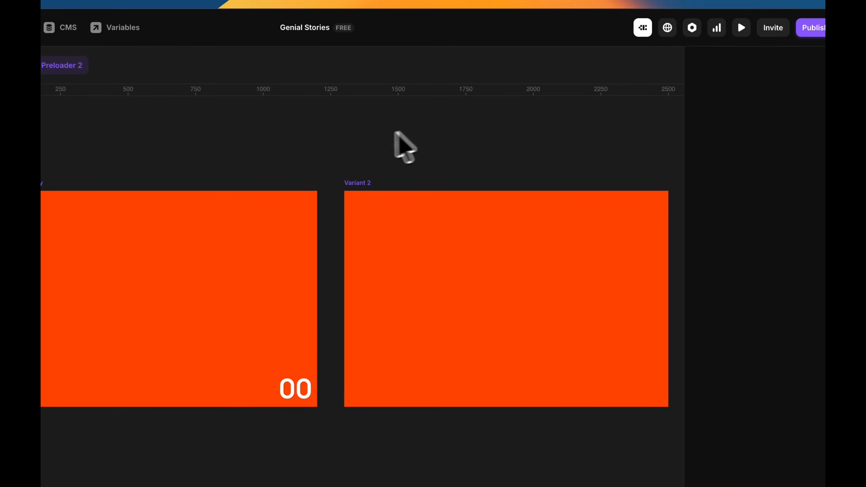
Step: Add a third variant based on Variant 2 and remove its inherited Appear interaction
left_click(359, 184)
scroll(358, 183, "down", 3)
scroll(375, 194, "right", 3)
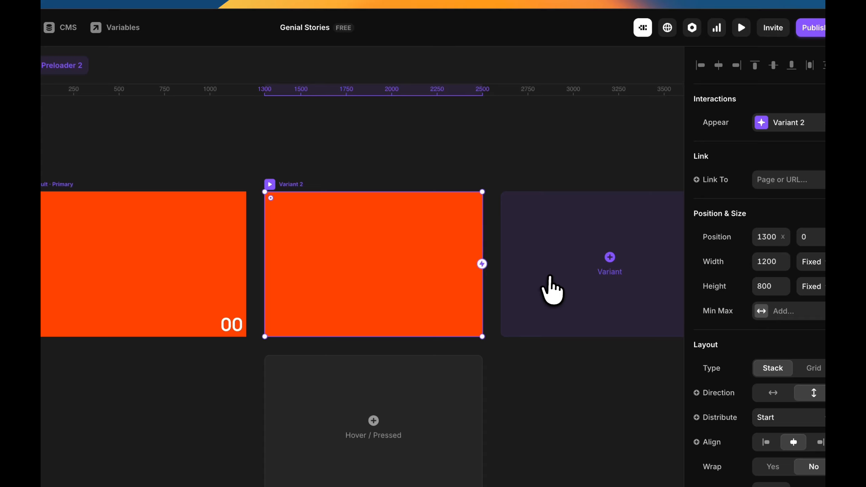
left_click(551, 290)
scroll(511, 283, "left", 3)
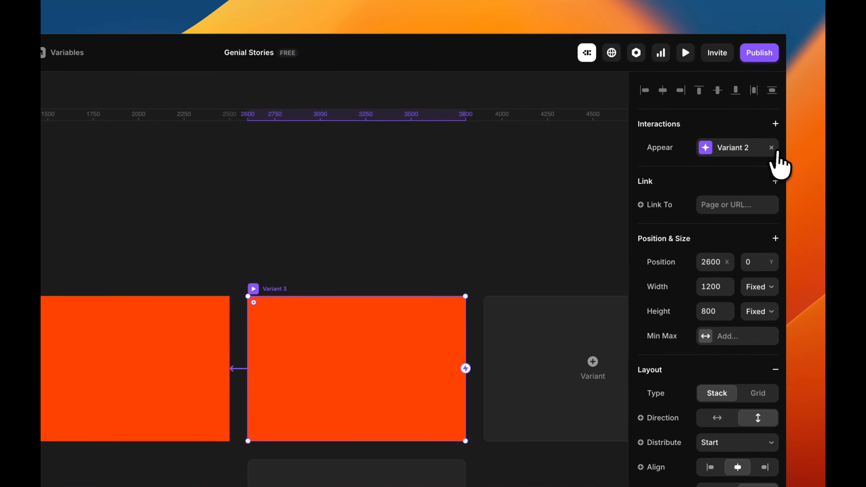
left_click(771, 148)
Step: Connect Variant 2 to Variant 3 with an Appear interaction and a 0 s delay
scroll(370, 195, "left", 2)
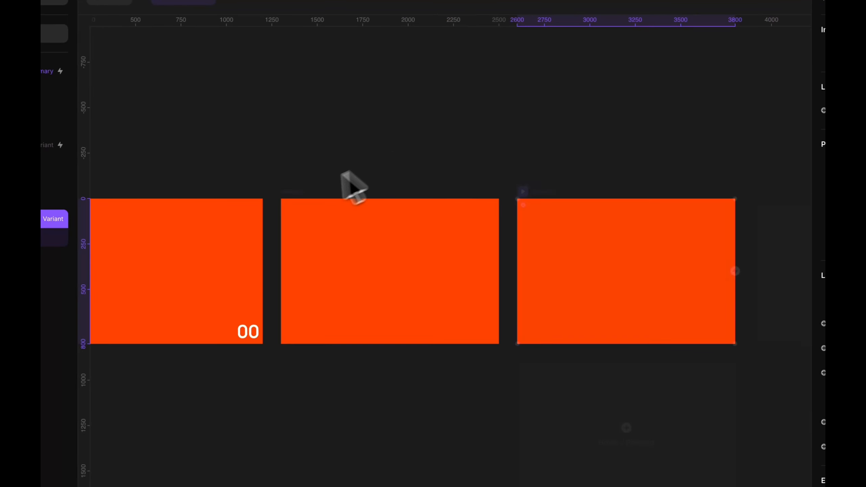
left_click(303, 192)
left_click_drag(498, 270, 579, 280)
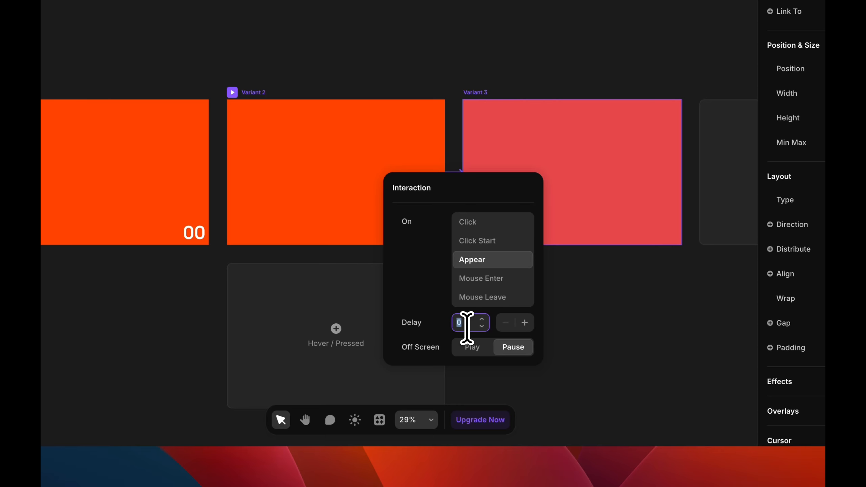
left_click(466, 327)
type("..4")
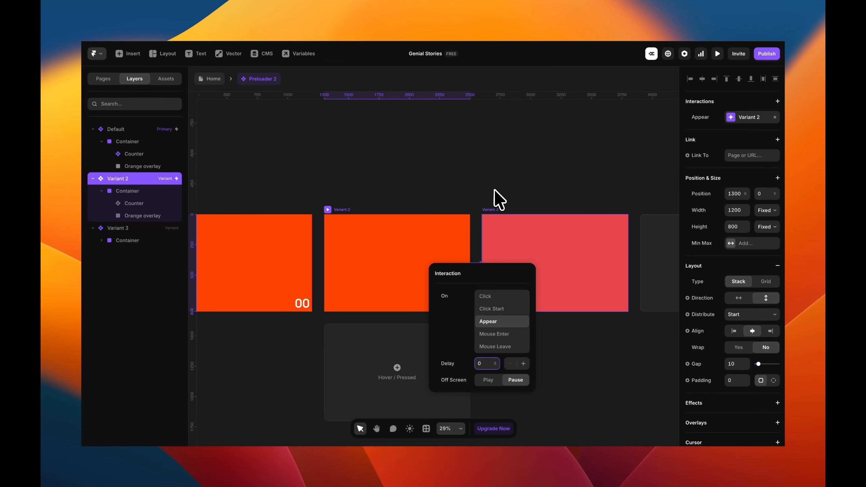
left_click(492, 164)
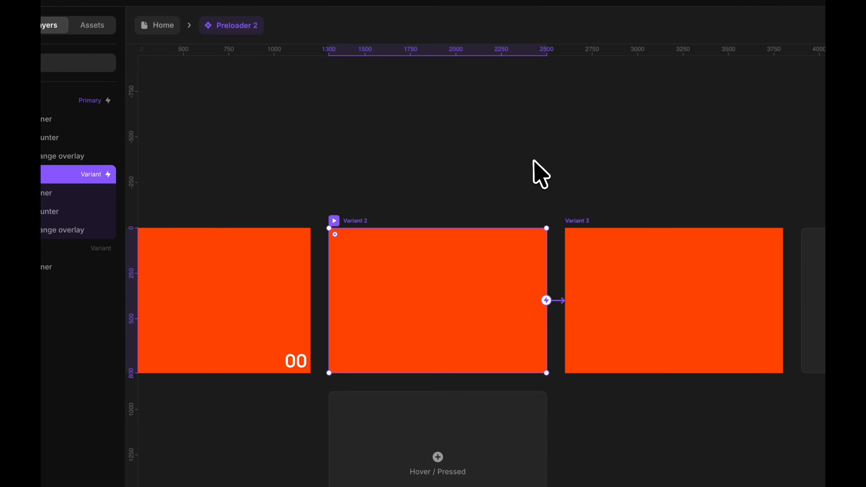
left_click(460, 169)
Step: Review the Default variant's counter and the interactions of the Default and Variant 2 frames
scroll(375, 214, "left", 3)
scroll(375, 214, "down", 2)
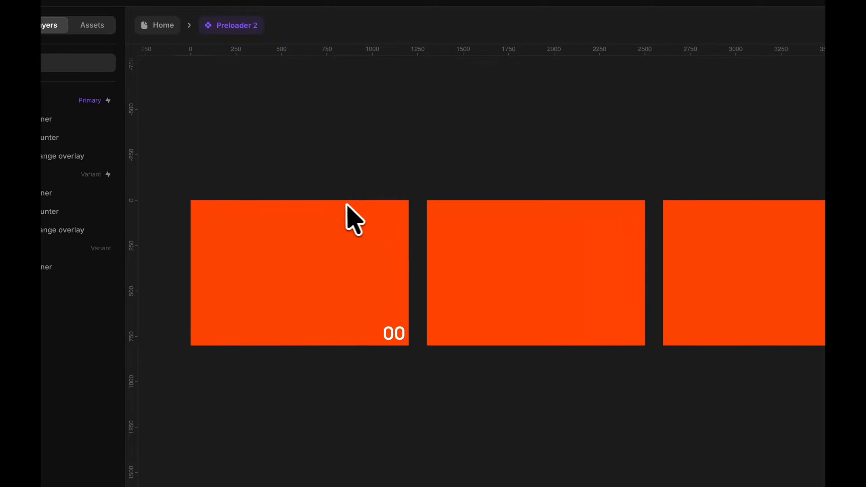
left_click(395, 334)
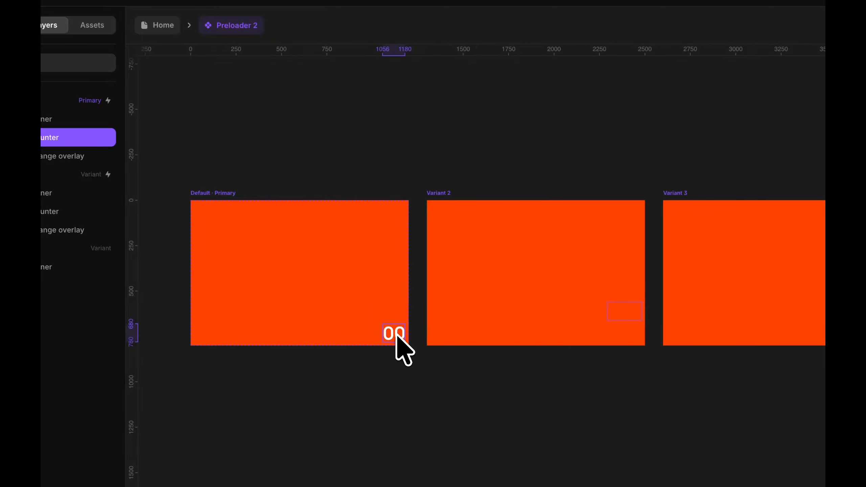
scroll(396, 336, "up", 1)
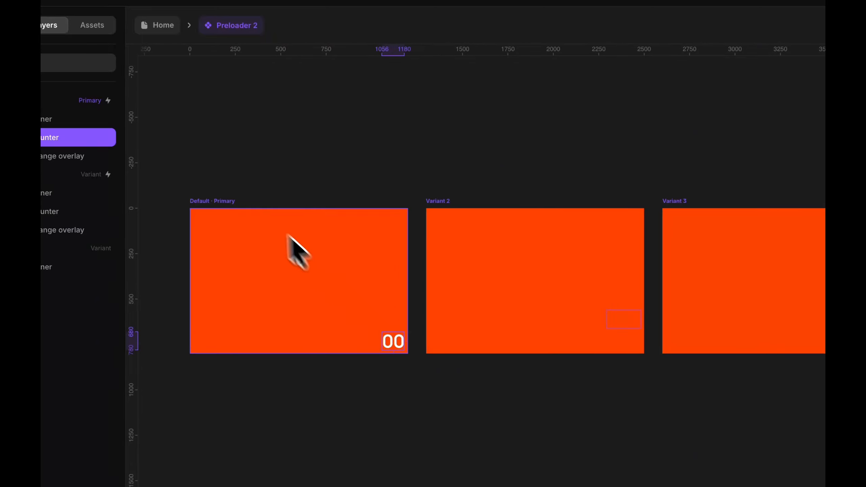
left_click(217, 202)
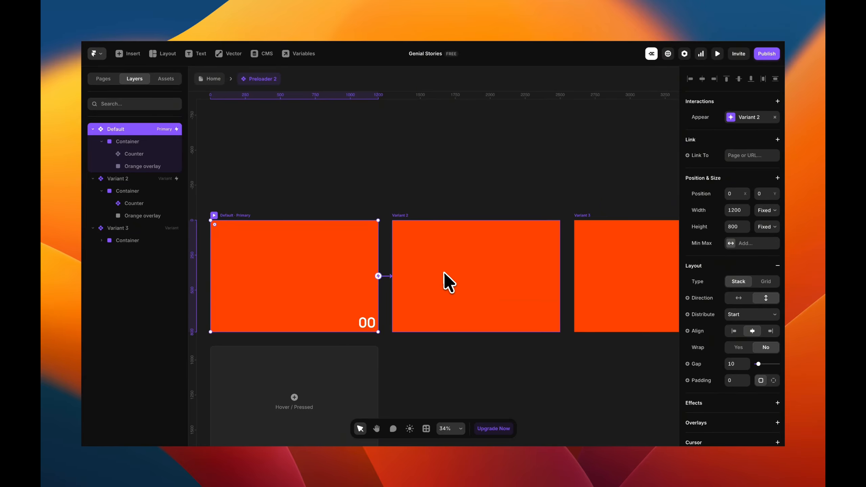
scroll(538, 222, "right", 5)
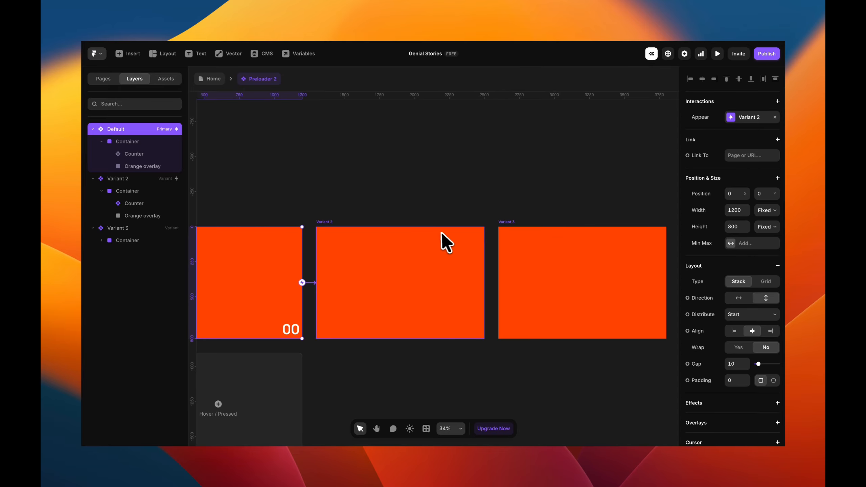
left_click(332, 223)
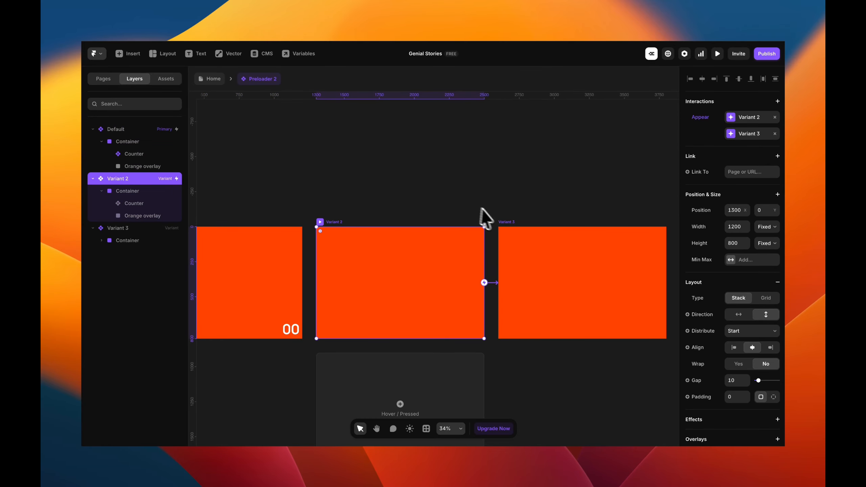
Step: Set the height of the orange overlay in Variant 3 to 1
left_click(506, 222)
left_click(566, 254)
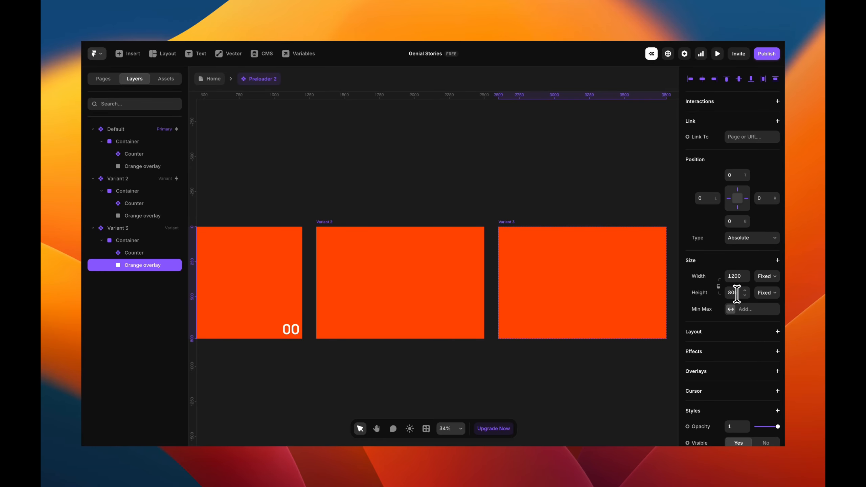
key("Return")
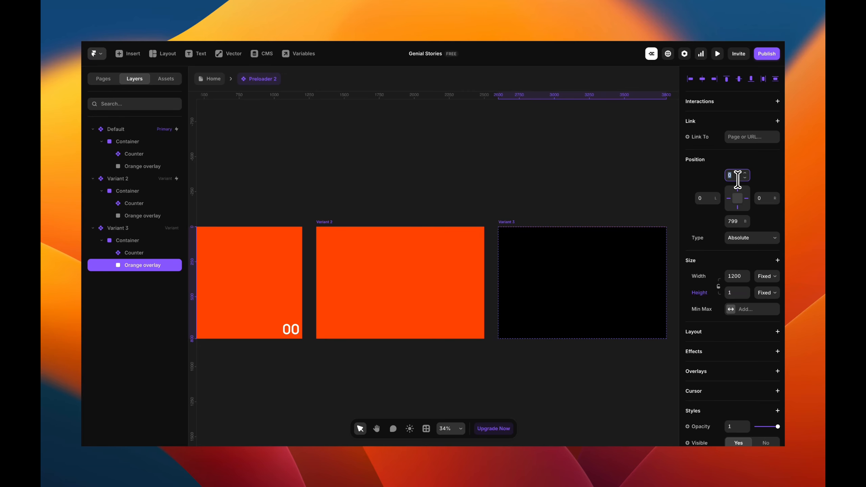
left_click(568, 164)
Step: Set the top offset of Variant 3's orange overlay to -5 so it starts above the frame
scroll(568, 164, "down", 3)
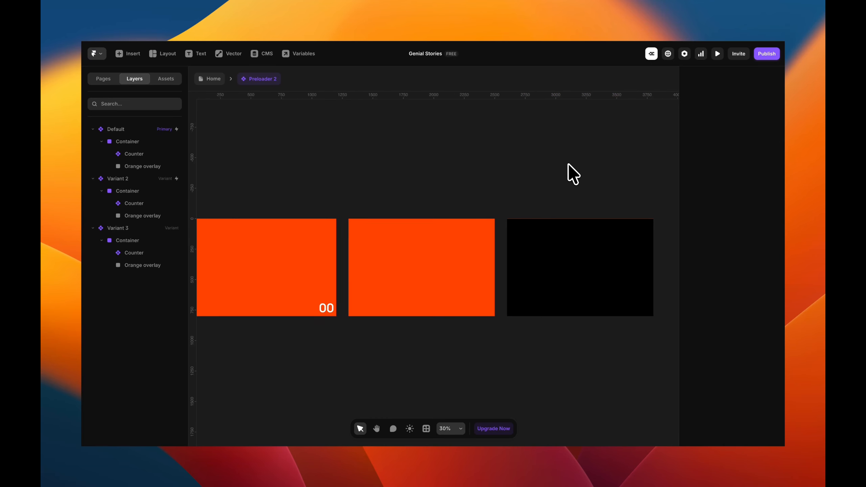
scroll(559, 213, "up", 4)
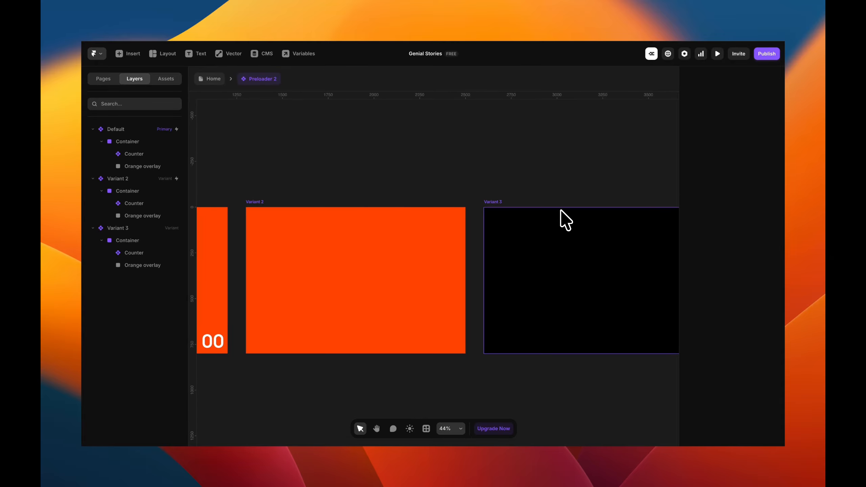
left_click(563, 205)
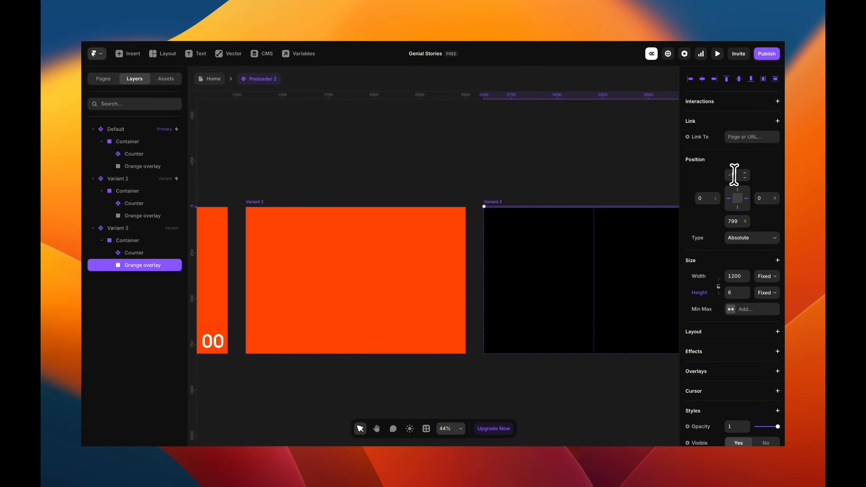
left_click(565, 157)
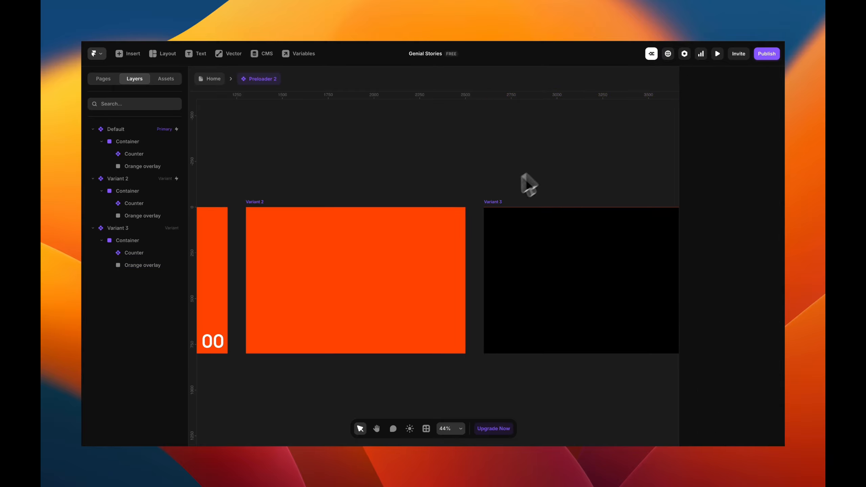
Step: Reset the height of Variant 3's orange overlay to 1 and unpin its bottom edge
left_click(489, 202)
scroll(489, 206, "up", 6)
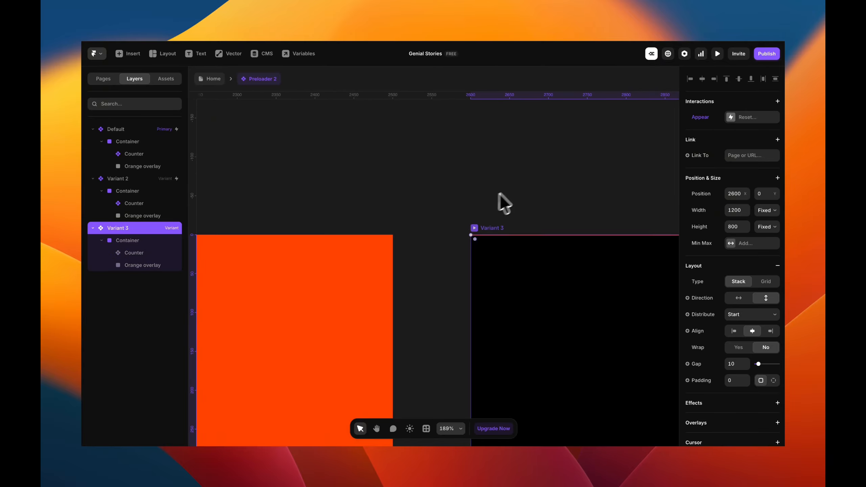
left_click(520, 190)
scroll(521, 190, "up", 10)
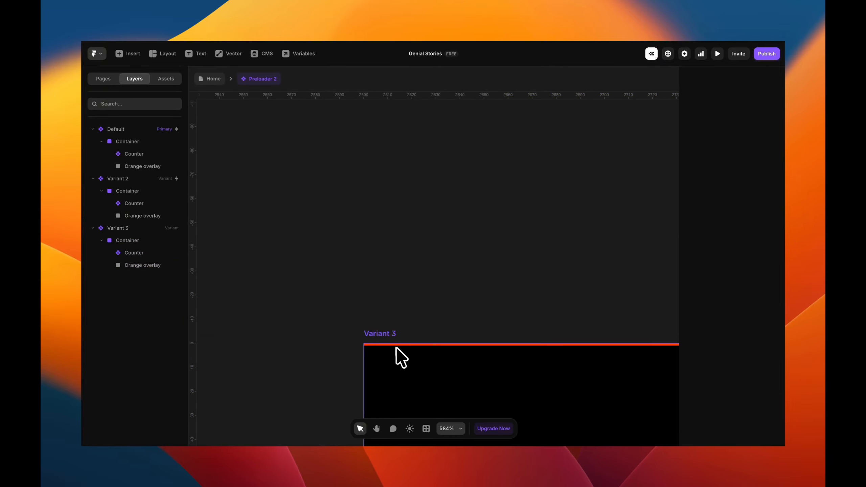
left_click(396, 346)
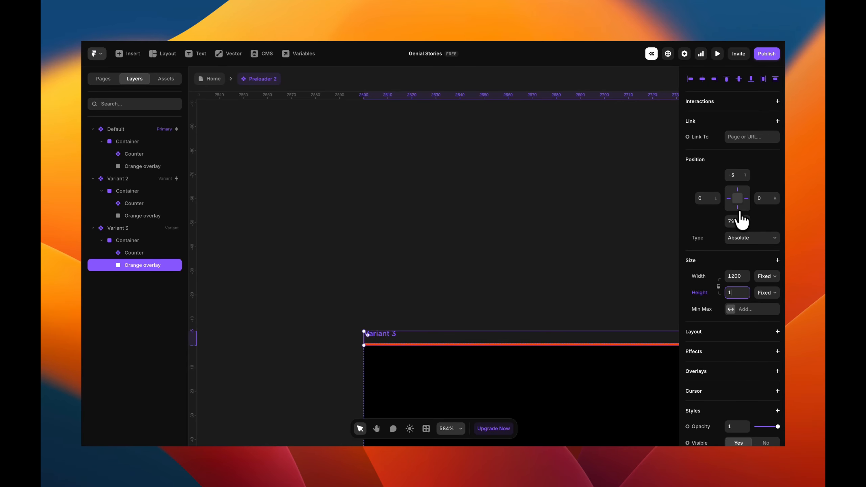
key("Return")
scroll(526, 178, "down", 5)
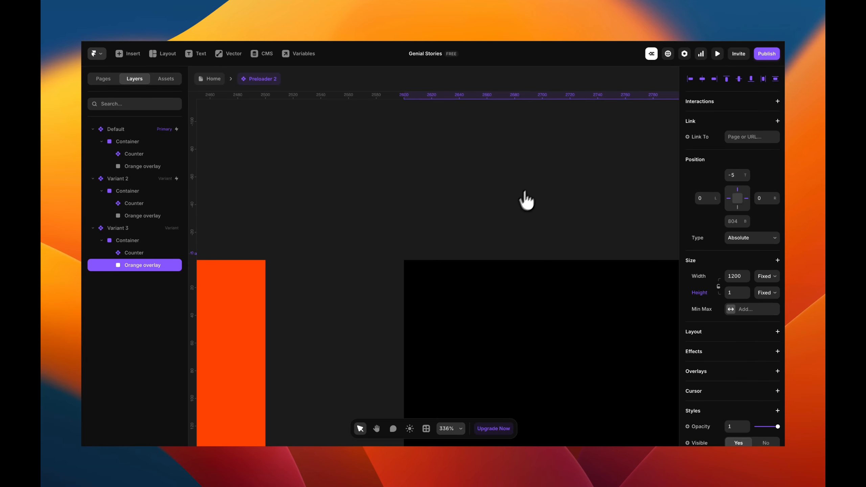
left_click(516, 203)
Step: Remove the redundant Appear interaction on Variant 2 that targets Variant 2 itself
scroll(514, 203, "down", 10)
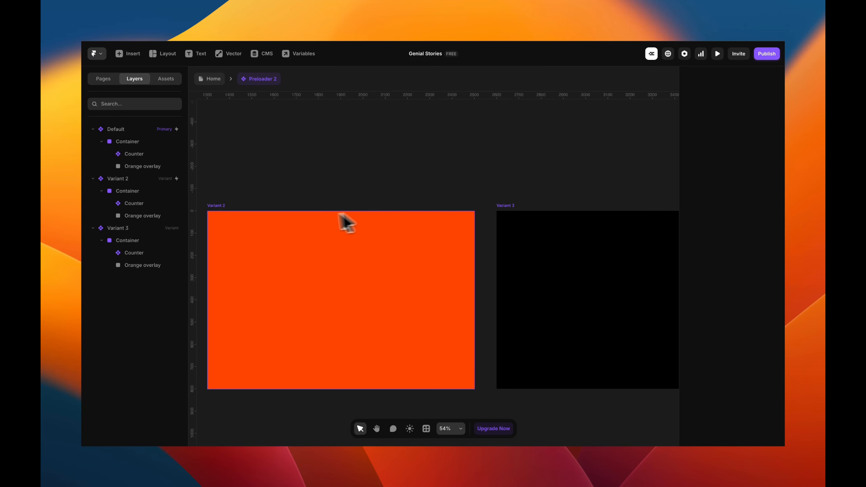
left_click(223, 205)
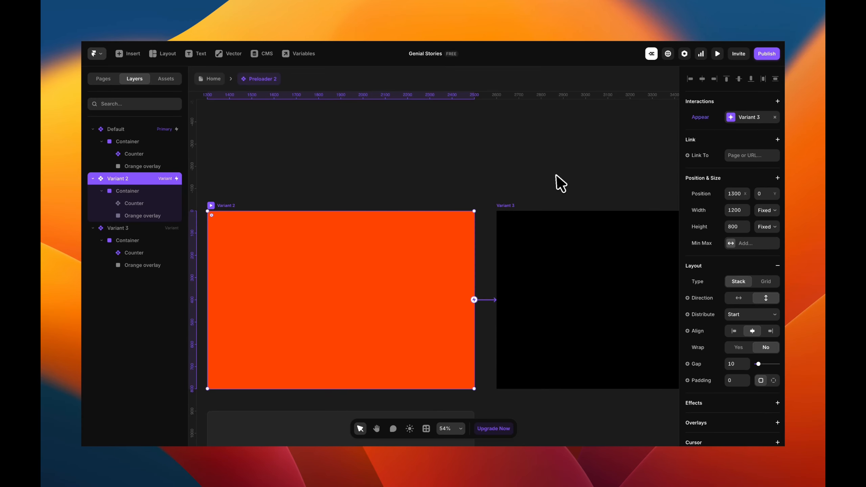
left_click(556, 183)
Step: Preview the preloader animation from the Default variant, and play it a second time
scroll(557, 184, "down", 5)
left_click(319, 181)
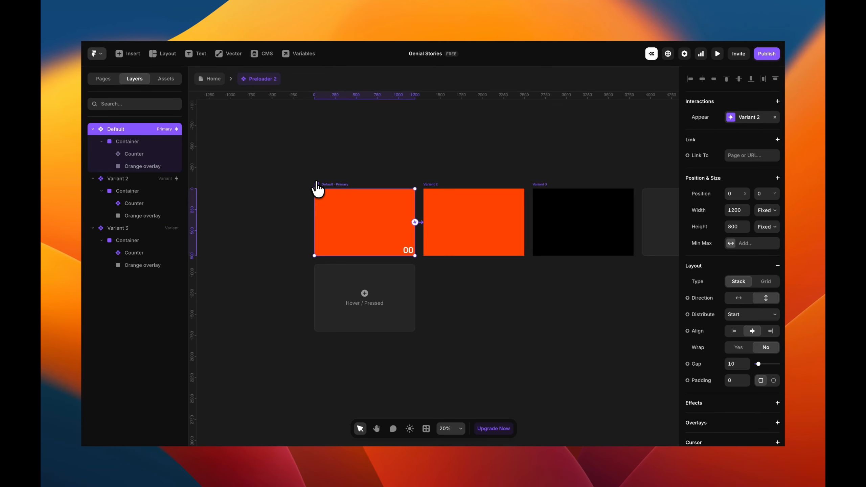
key("super+p")
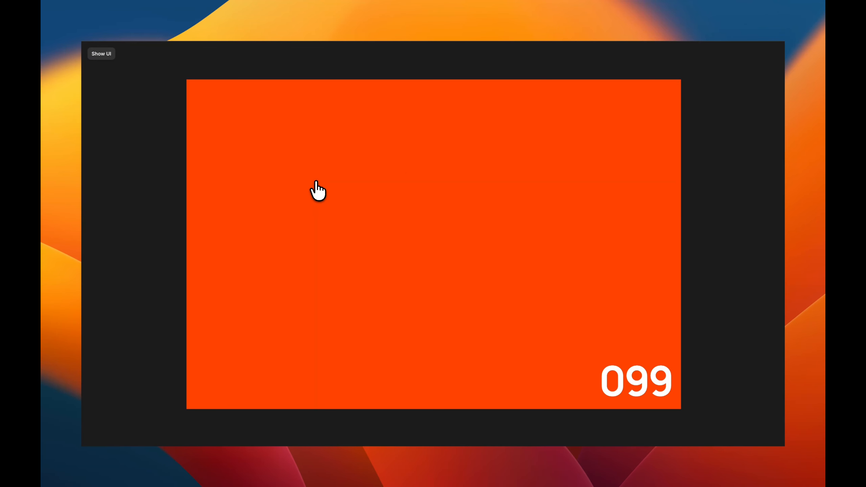
key("Escape")
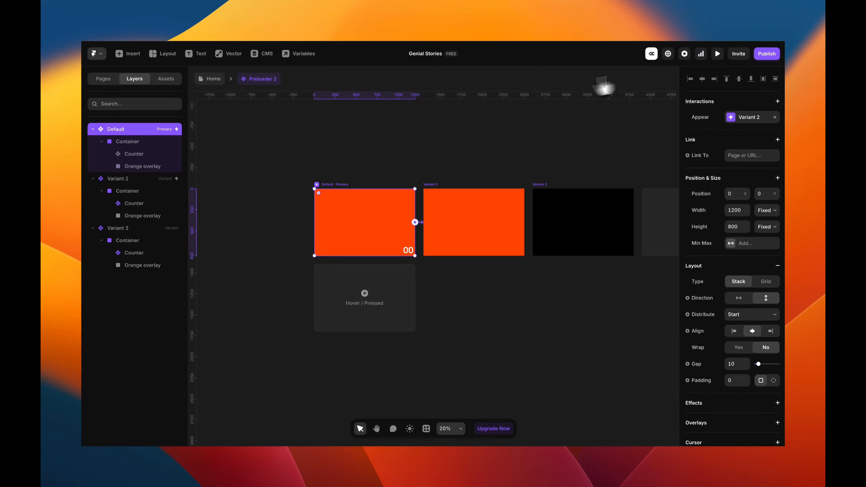
left_click(718, 55)
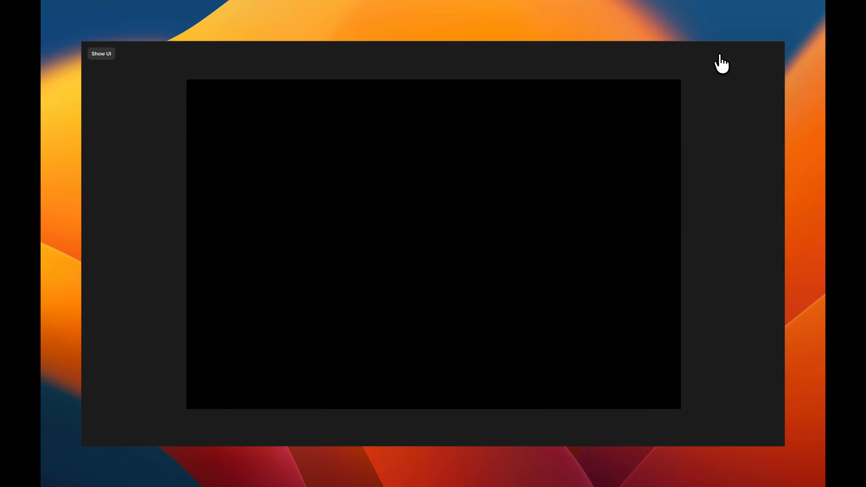
Step: Set the Default variant's transition to a custom ease curve of 0, 0.75, 0.56, 1
left_click(721, 63)
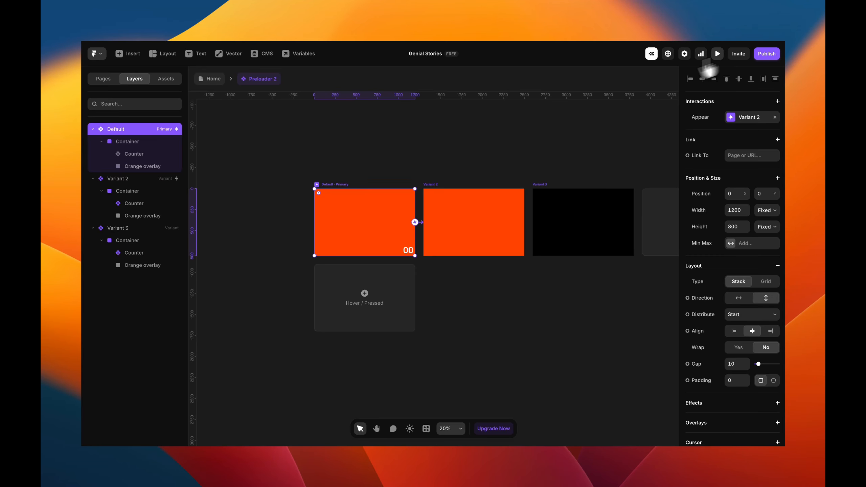
left_click(490, 128)
left_click(332, 184)
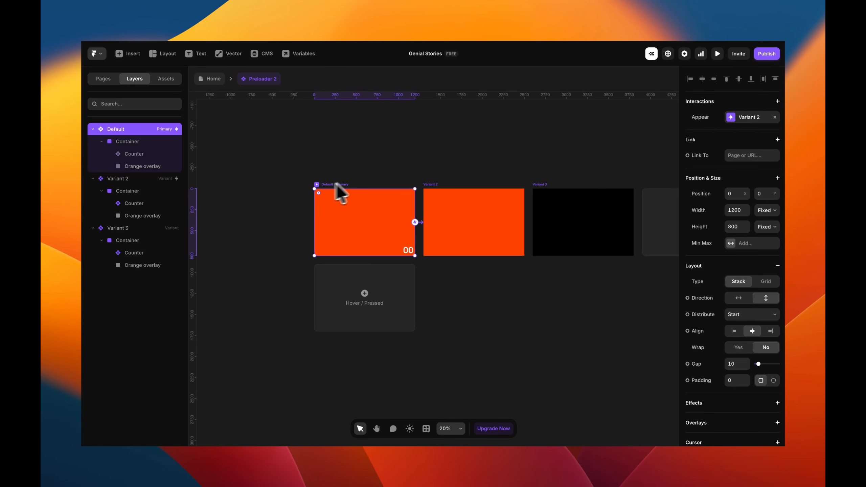
scroll(740, 300, "down", 5)
left_click(756, 293)
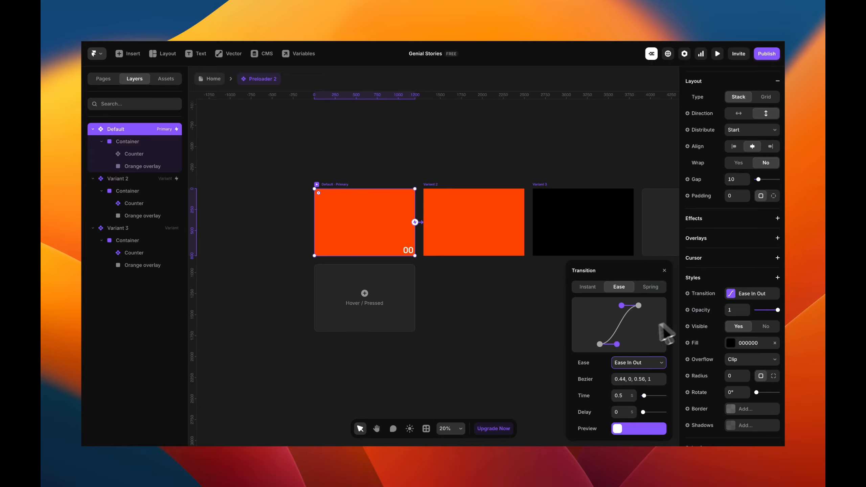
left_click_drag(616, 343, 597, 314)
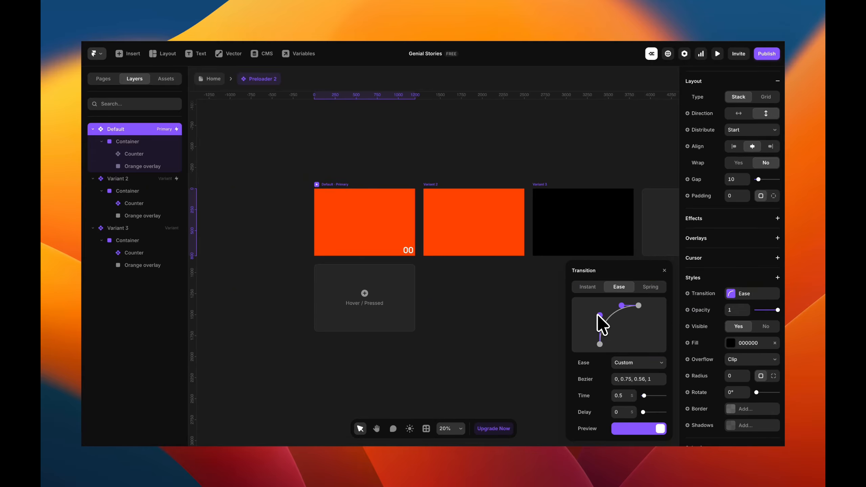
Step: Preview the preloader animation to check the steeper custom easing curve, and return to the canvas
left_click(505, 173)
left_click(718, 53)
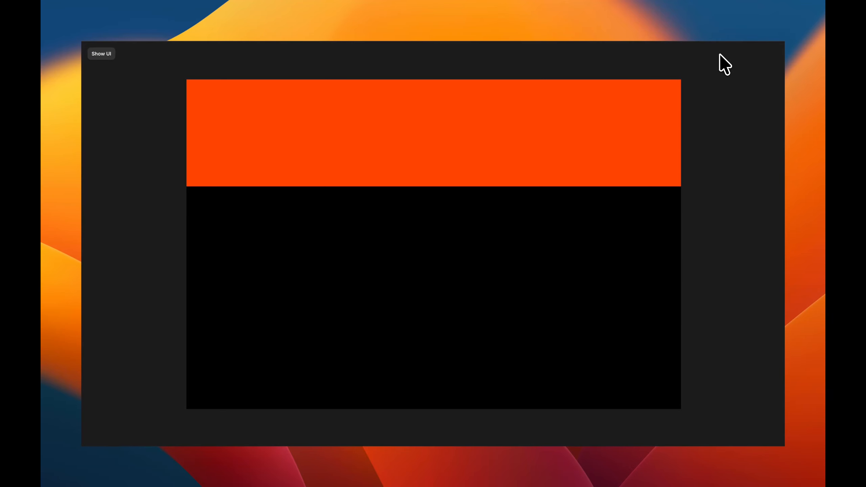
key("Escape")
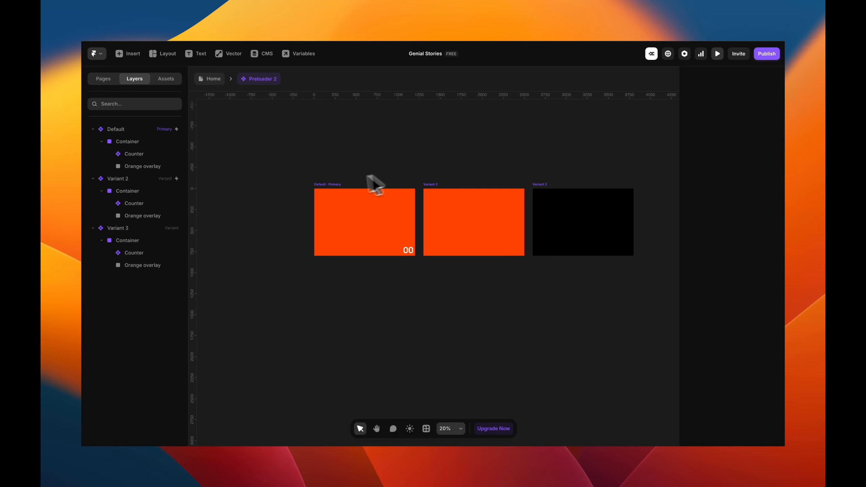
Step: Soften the Default variant's transition curve to 0, 0.41, 0.56, 1 and preview the preloader
left_click(741, 293)
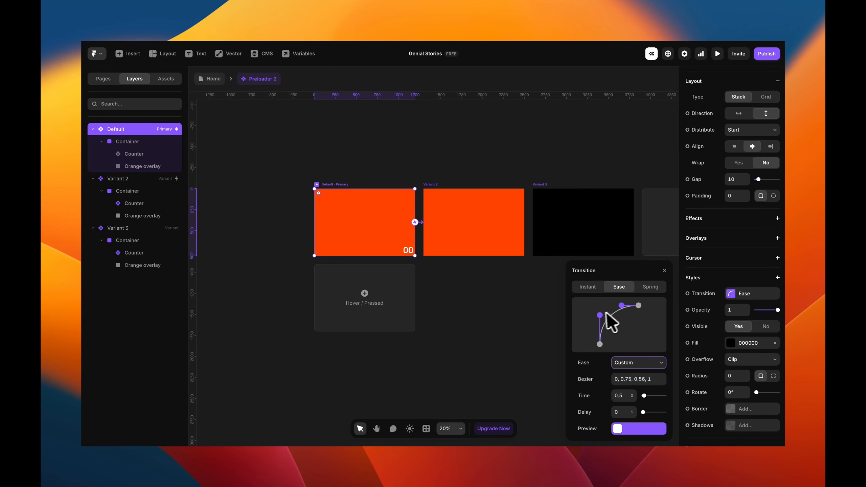
left_click_drag(600, 315, 597, 326)
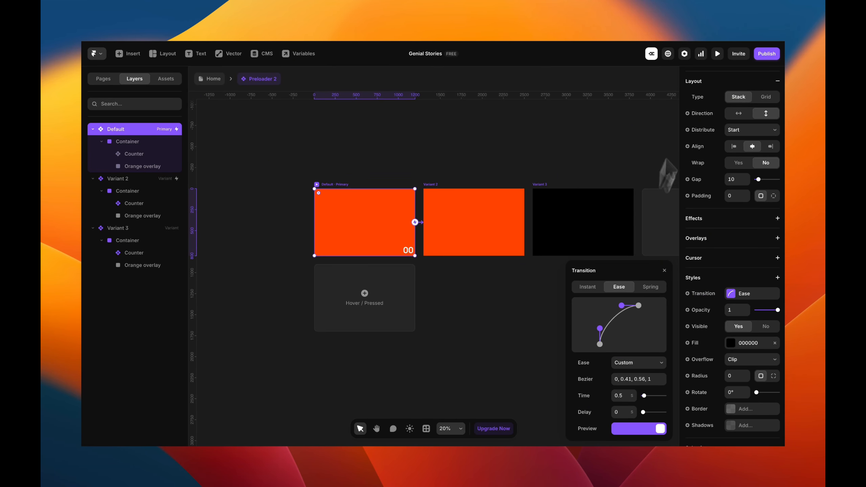
left_click(717, 53)
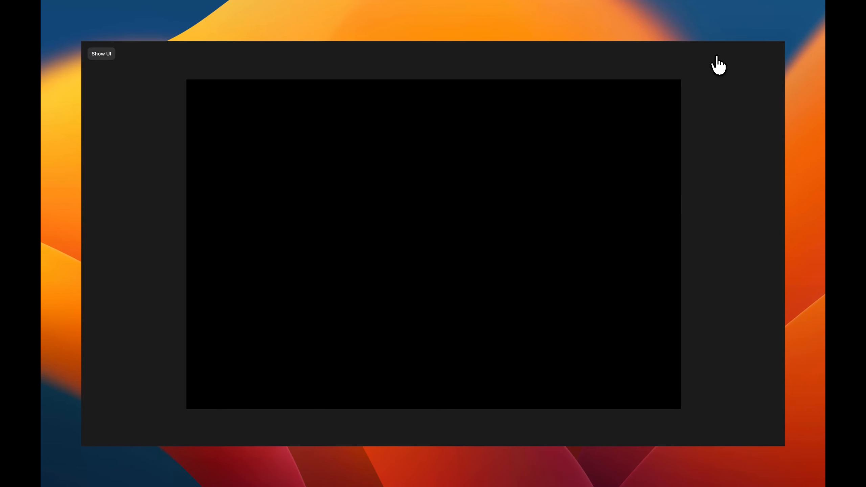
key("Escape")
left_click(494, 162)
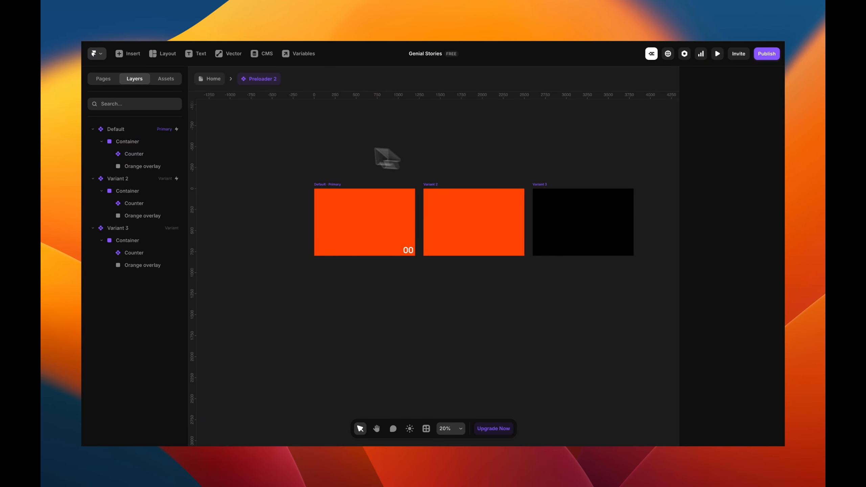
Step: Return to the Home page and replace the Preloader instance with the project's Preloader 2 component
left_click(210, 80)
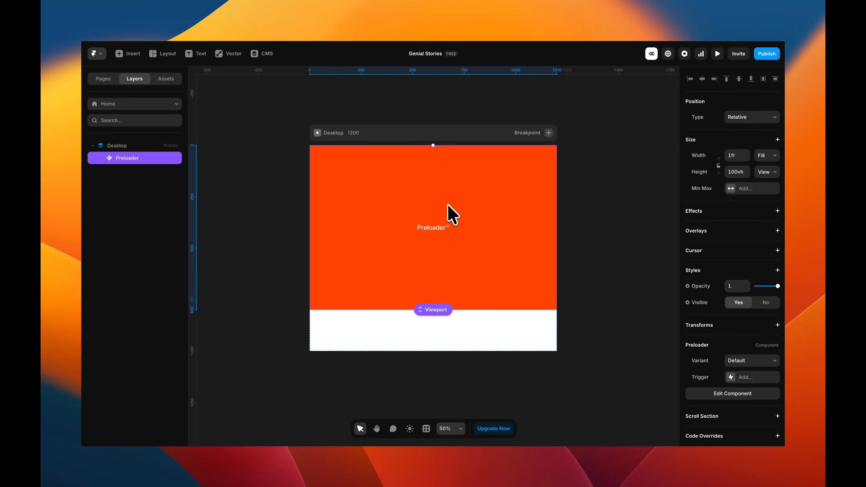
right_click(467, 198)
mouse_move(529, 251)
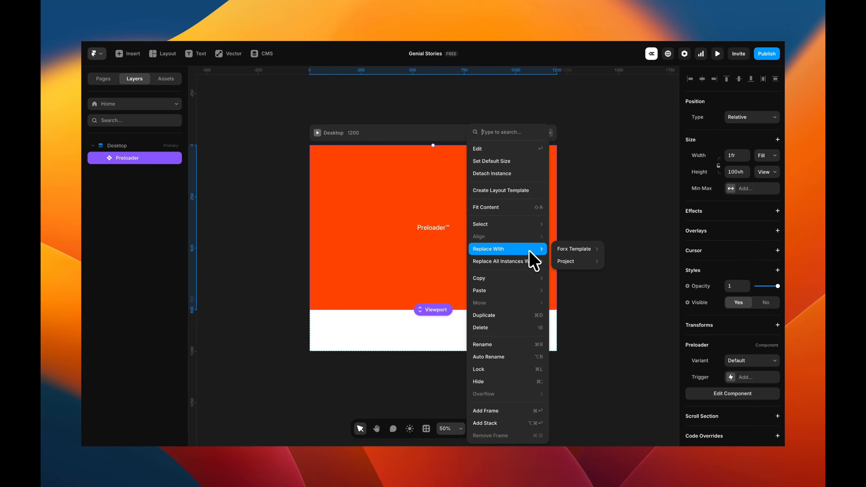
mouse_move(575, 262)
left_click(618, 275)
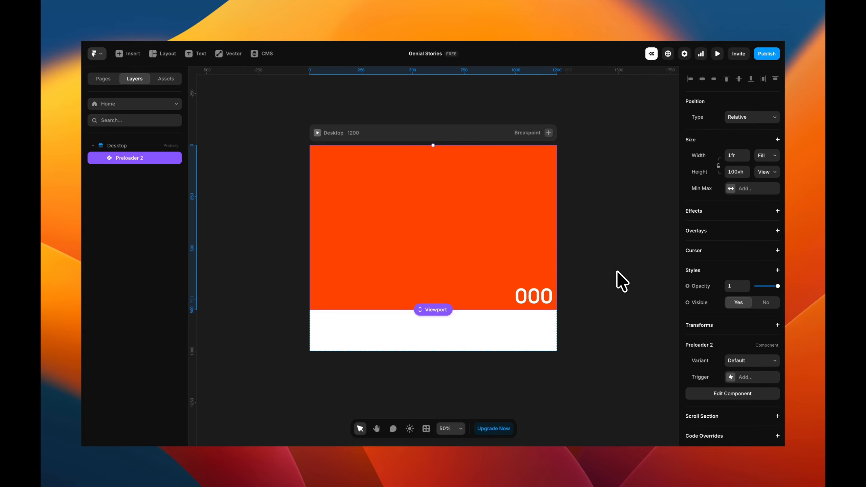
Step: Preview the Home page with Preloader 2 in place and clear the selection
left_click(718, 54)
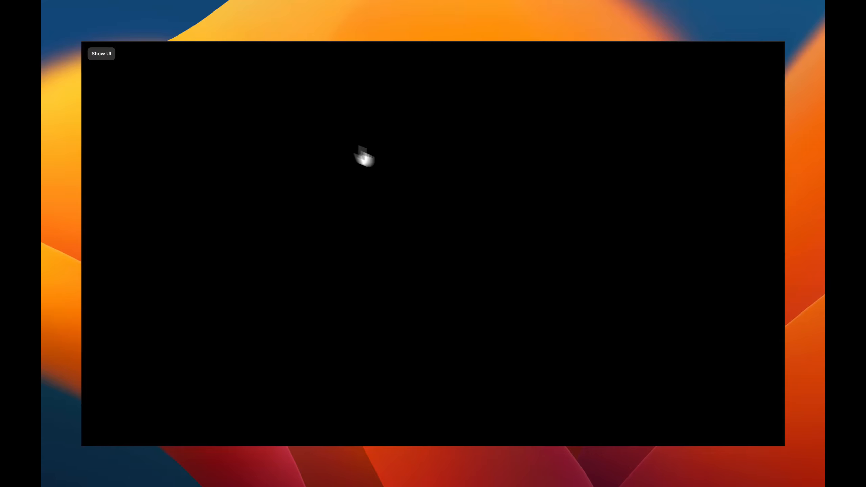
key("Escape")
left_click(583, 154)
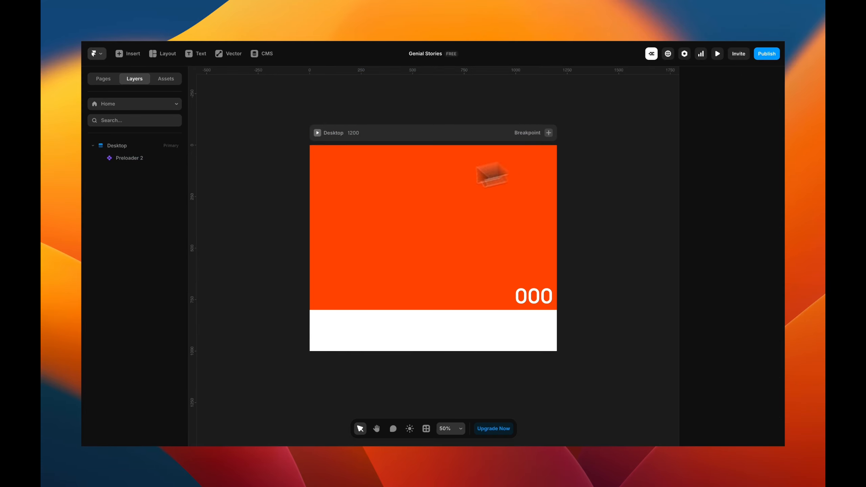
Step: Change the Desktop breakpoint's fill to black (000000)
left_click(342, 126)
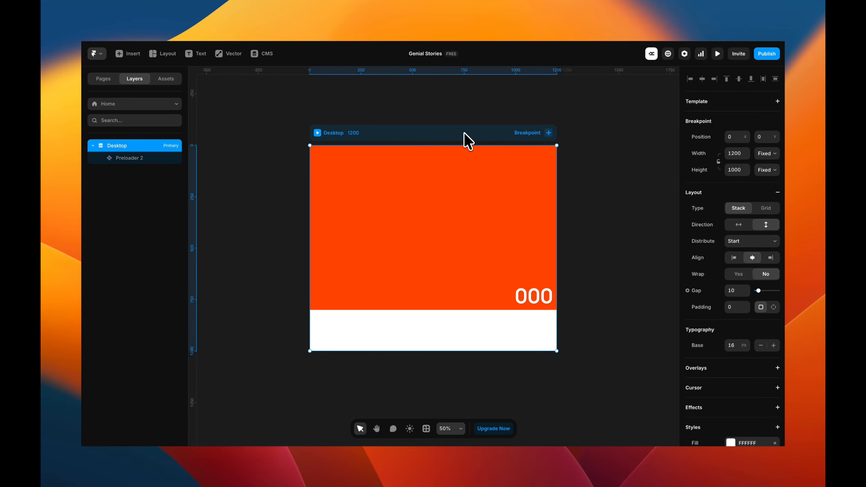
scroll(711, 294, "down", 5)
left_click(729, 354)
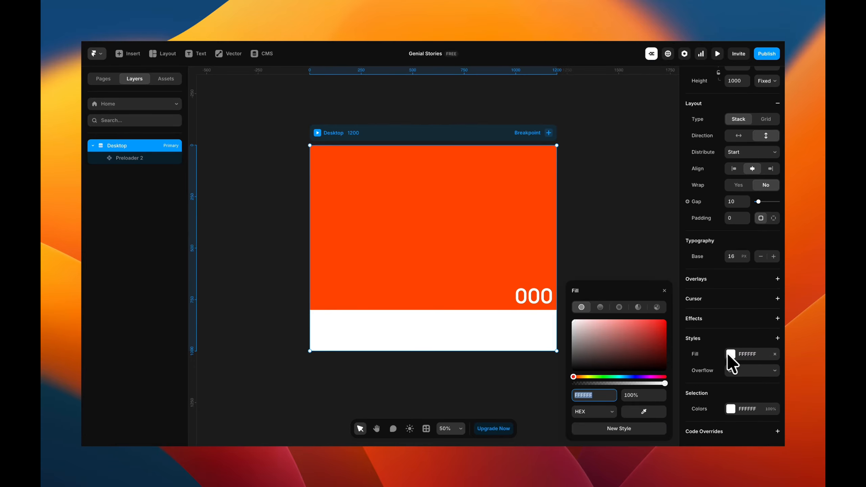
left_click_drag(589, 353, 545, 371)
left_click(582, 240)
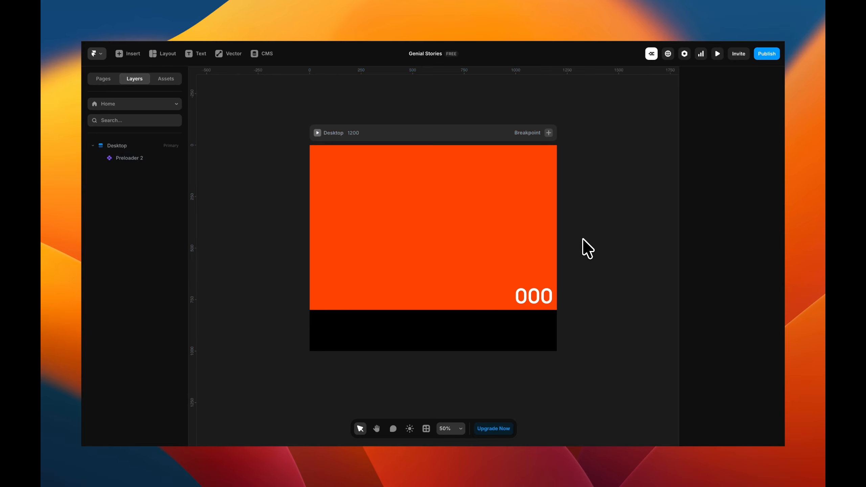
Step: Preview the Desktop breakpoint to check the preloader against the black page background
left_click(366, 135)
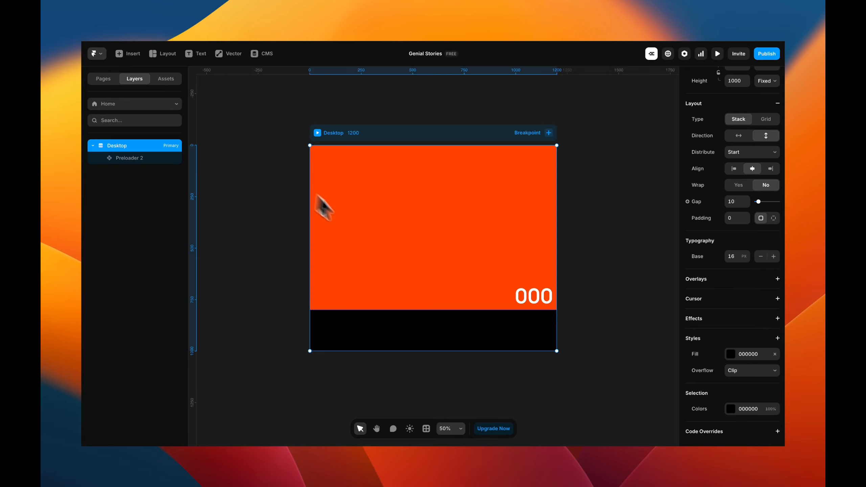
left_click(317, 133)
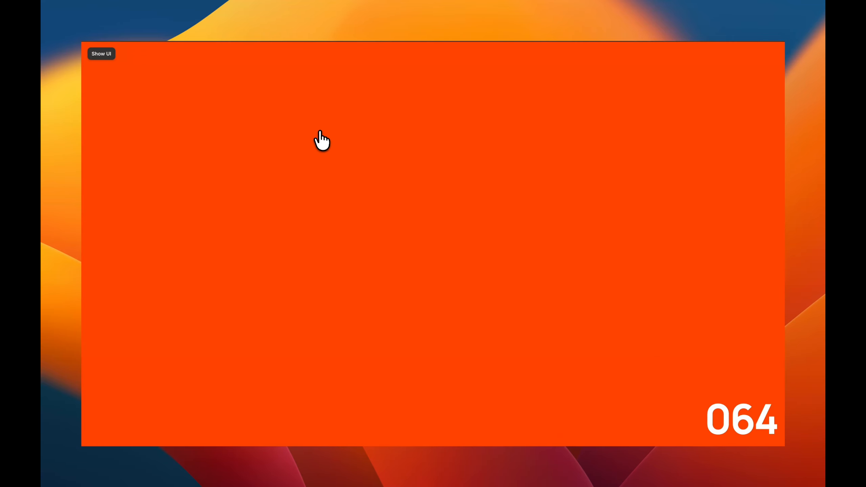
key("Escape")
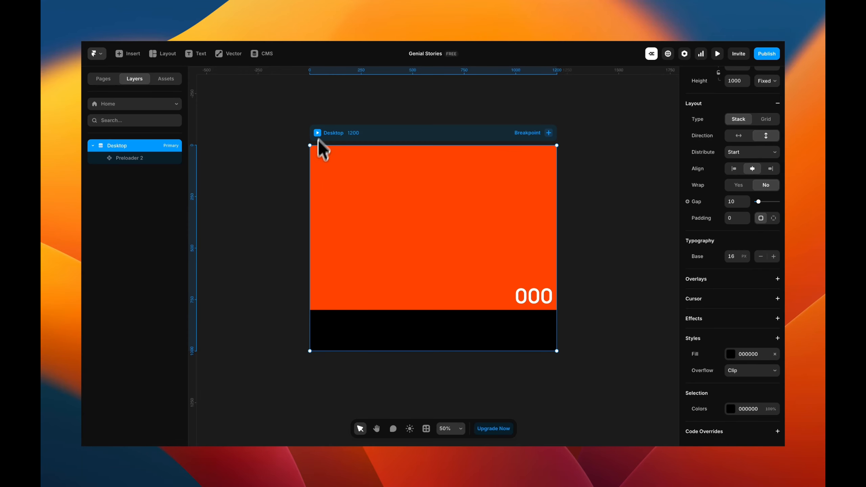
Step: Remove the black fill from Preloader 2's Default variant, and hide its instance on the Home page
double_click(344, 186)
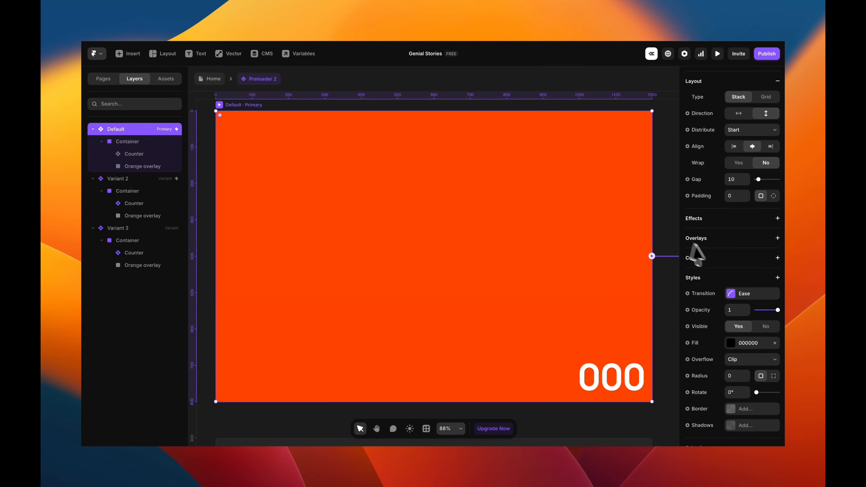
scroll(737, 259, "down", 3)
left_click(775, 266)
scroll(594, 221, "down", 5)
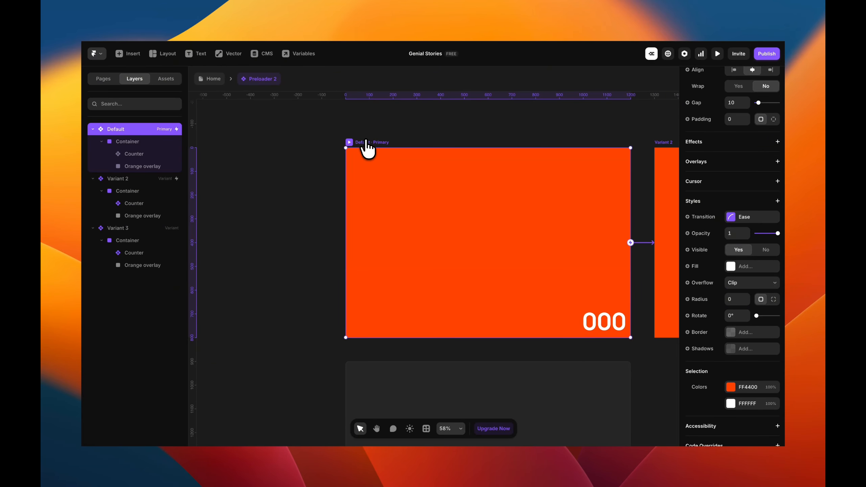
left_click(211, 79)
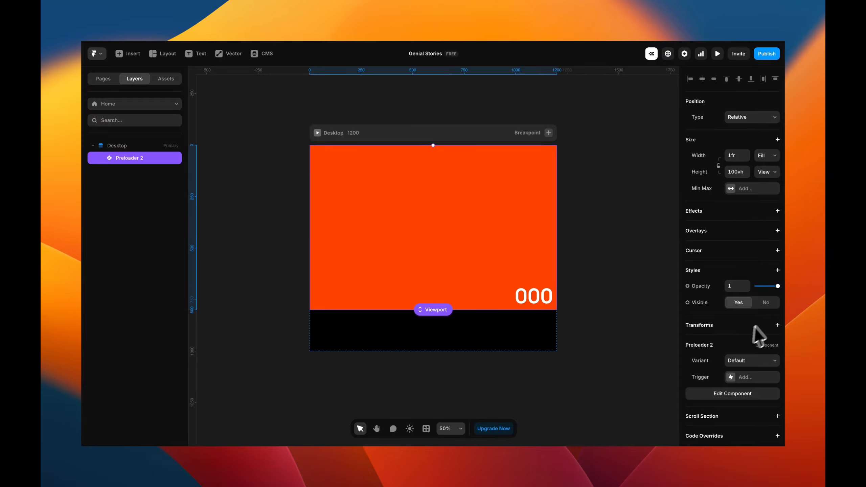
left_click(770, 304)
Step: Draw a frame in the Desktop breakpoint with Fill width and a viewport height of 100vh, and name it Hero
key("f")
left_click_drag(342, 182, 469, 284)
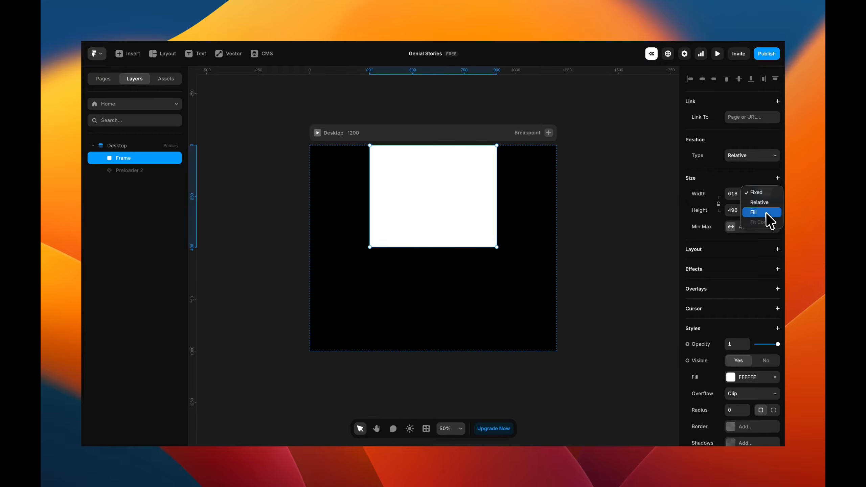
left_click(766, 213)
left_click(768, 211)
left_click(762, 230)
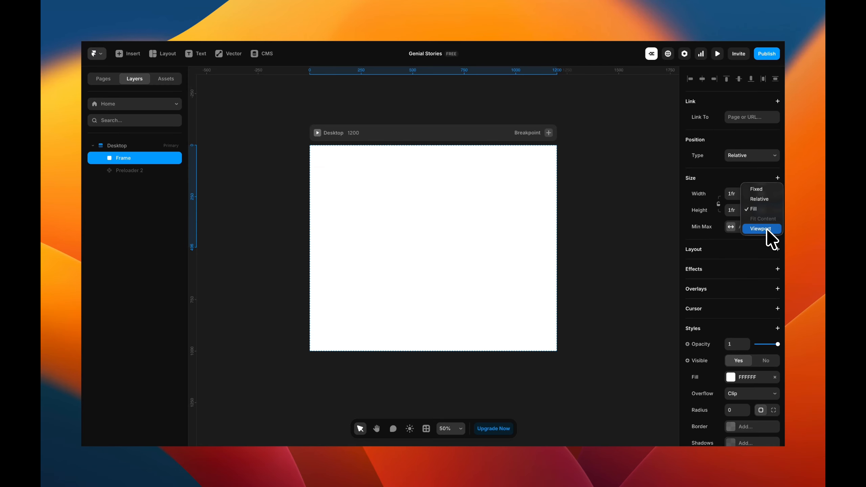
left_click(767, 230)
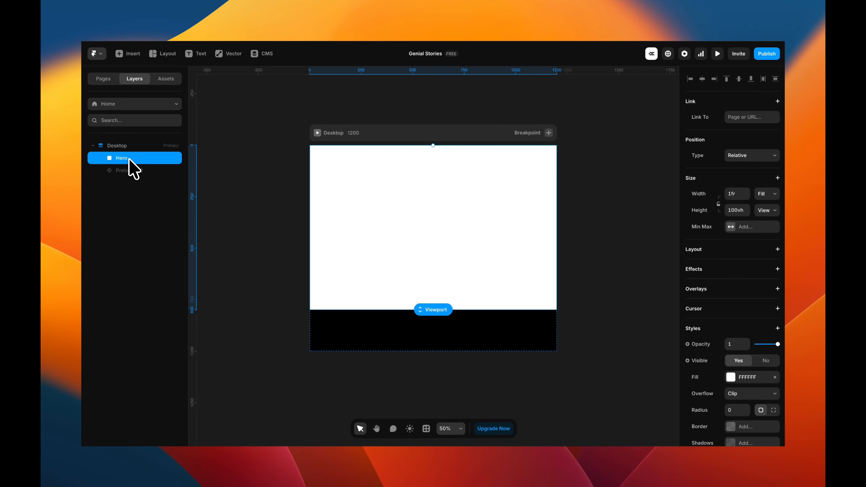
Step: Move Preloader 2 above Hero in the layer order and set its position type to Absolute
left_click_drag(124, 167, 127, 151)
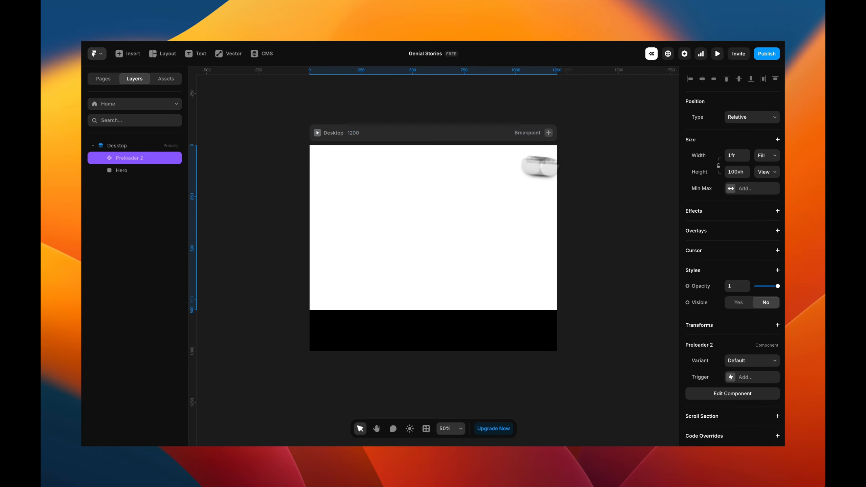
left_click(748, 116)
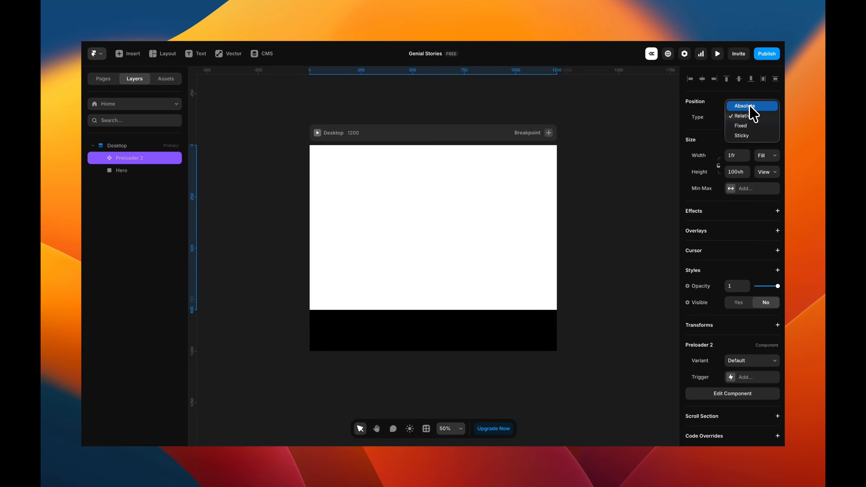
left_click(748, 106)
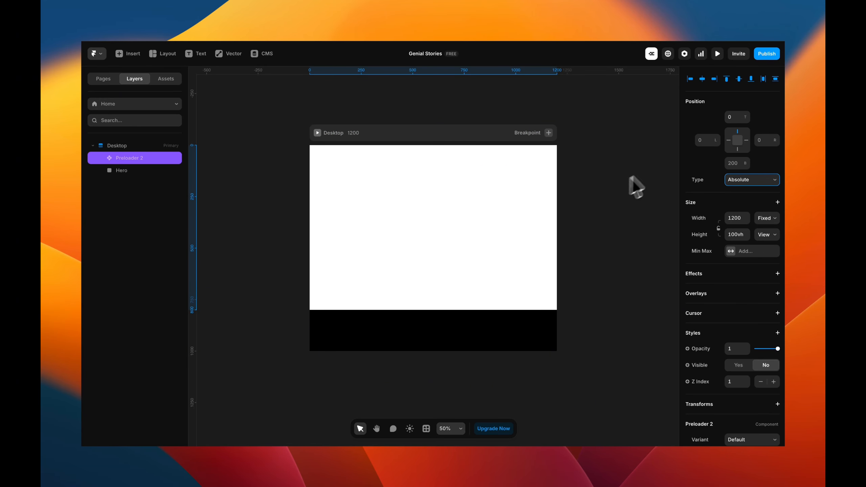
left_click(585, 171)
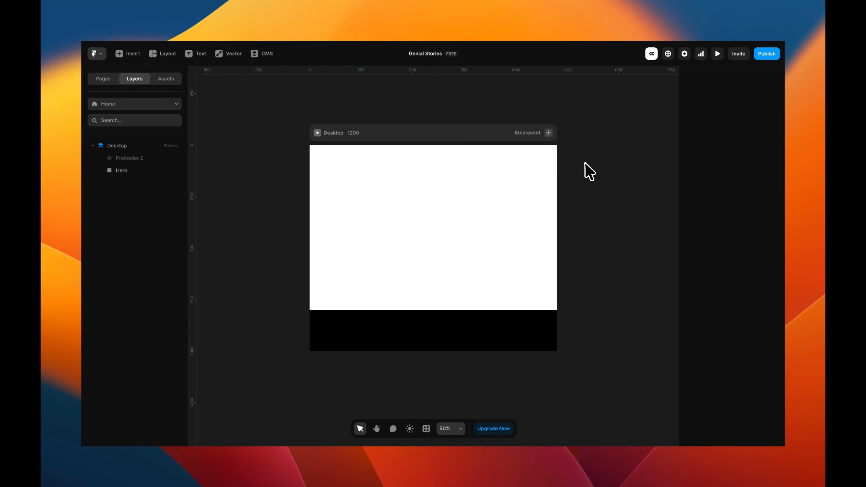
left_click(155, 159)
scroll(711, 319, "down", 3)
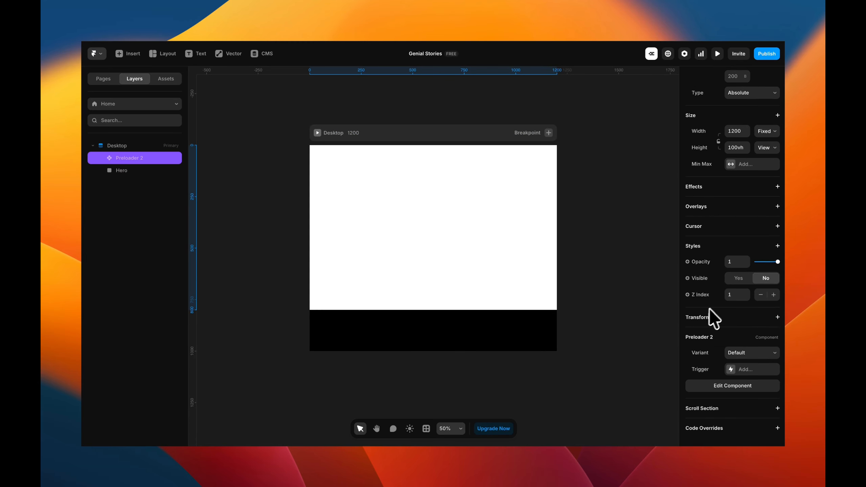
Step: Remove the Hero frame's white fill and give it a vertical stack layout with a padding of 40
left_click(457, 273)
left_click(771, 378)
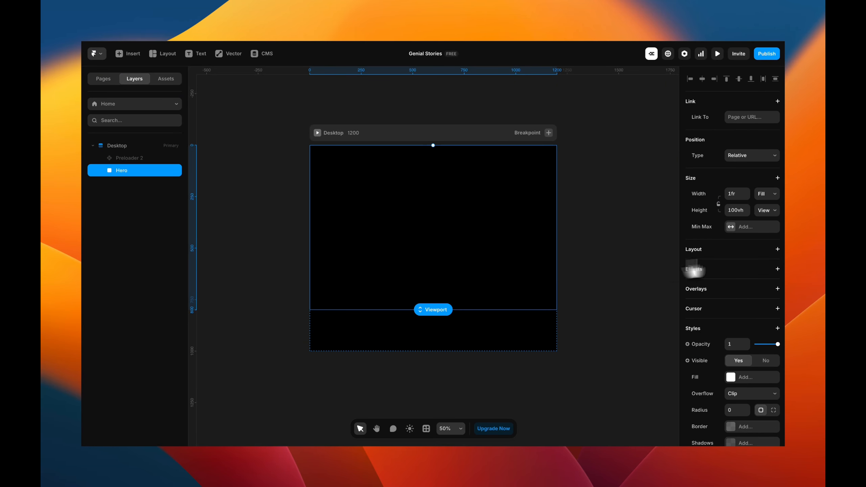
left_click(756, 252)
left_click(765, 285)
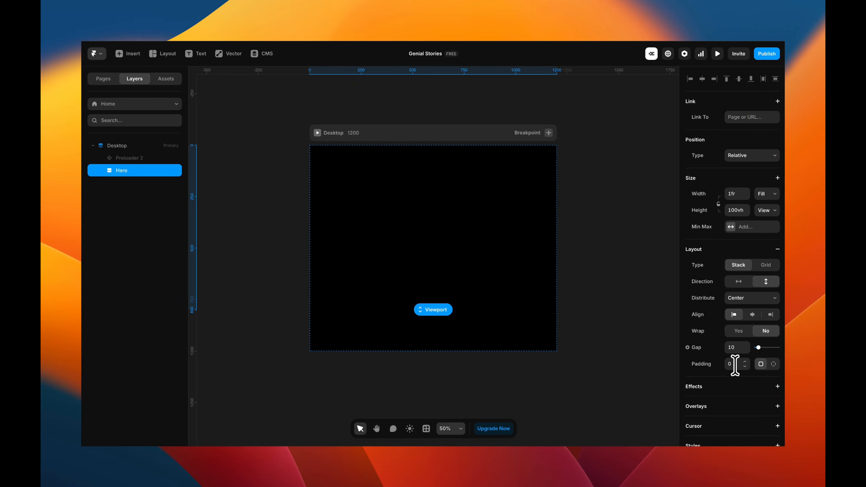
type("40")
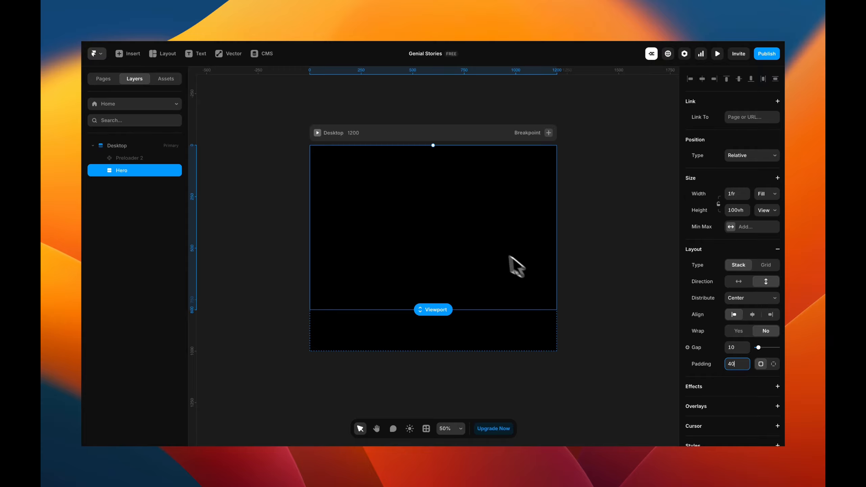
Step: Add a text layer reading Preloader™ inside the Hero frame
type("t")
left_click(441, 226)
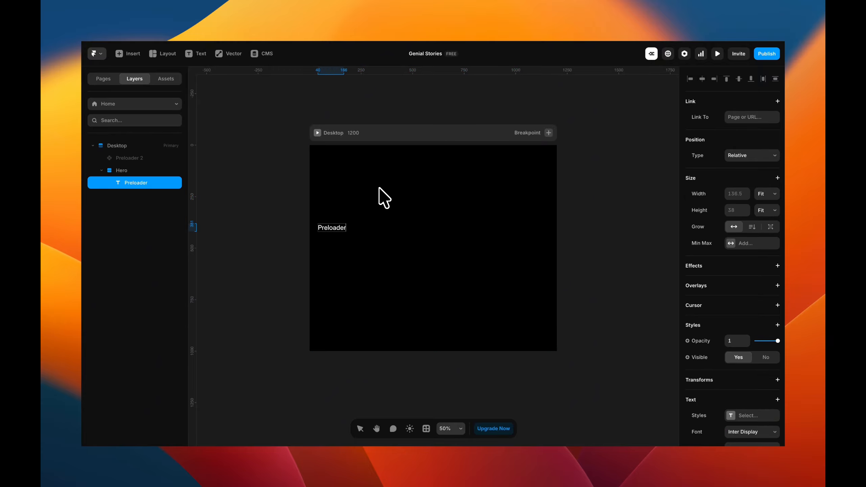
left_click(383, 197)
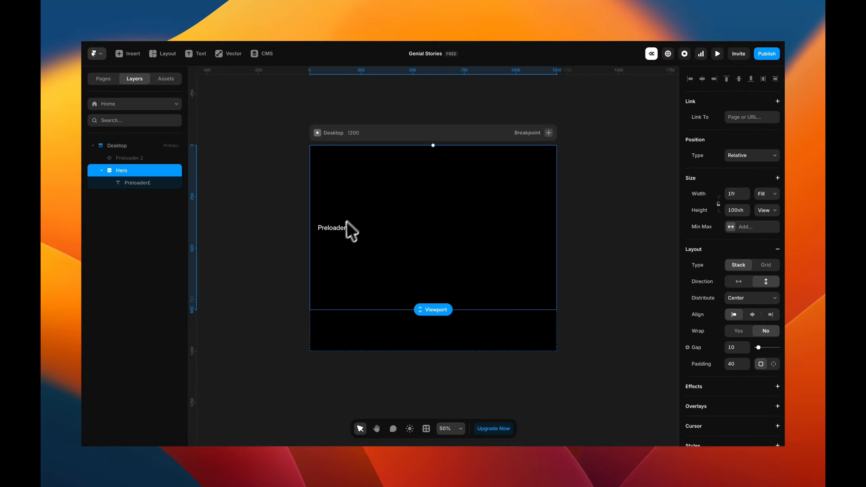
double_click(338, 229)
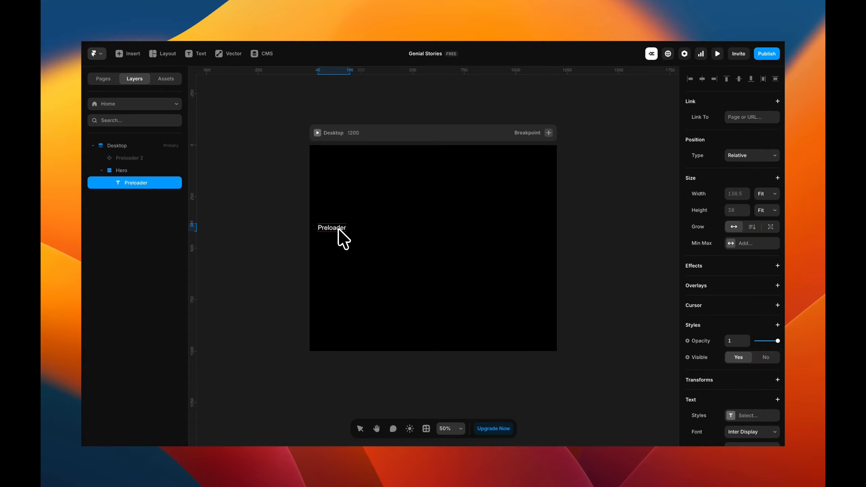
key("BackSpace")
key("Escape")
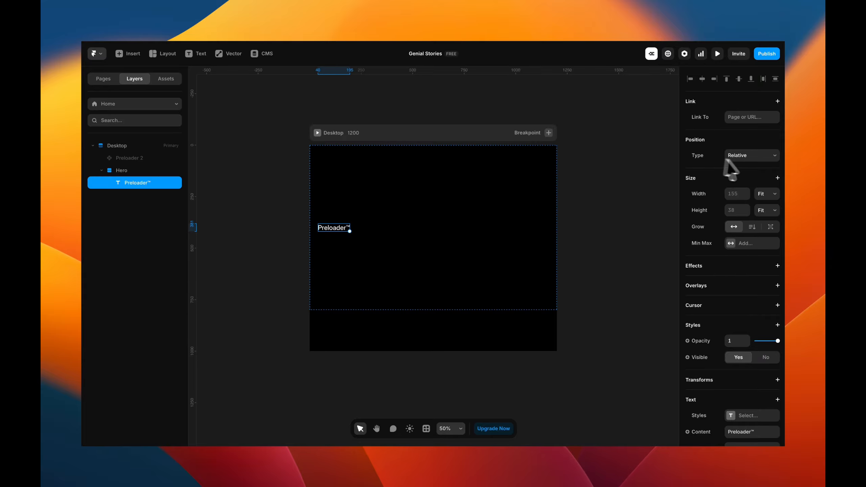
Step: Set the Preloader™ text's size to Fit and its letter spacing to -0.05 em
scroll(701, 345, "down", 5)
left_click(762, 357)
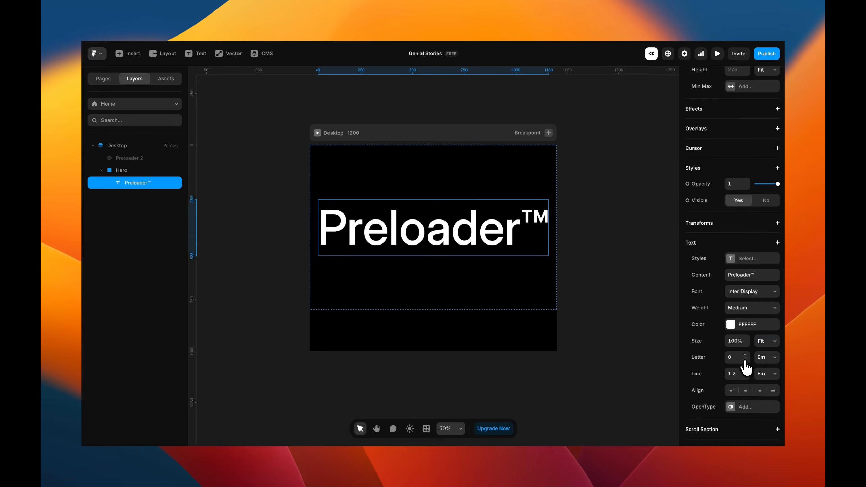
left_click(744, 360)
left_click(745, 360)
left_click(744, 360)
left_click(745, 360)
left_click(744, 360)
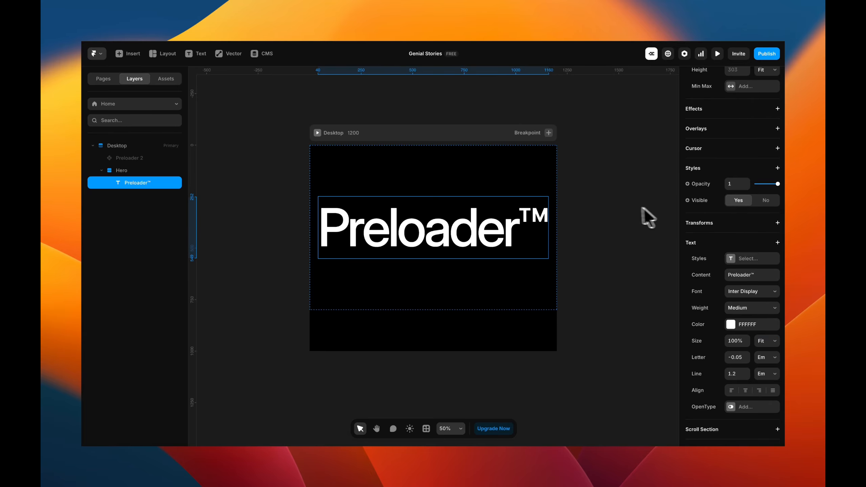
Step: Change the Preloader™ text's font weight to Regular
left_click(752, 308)
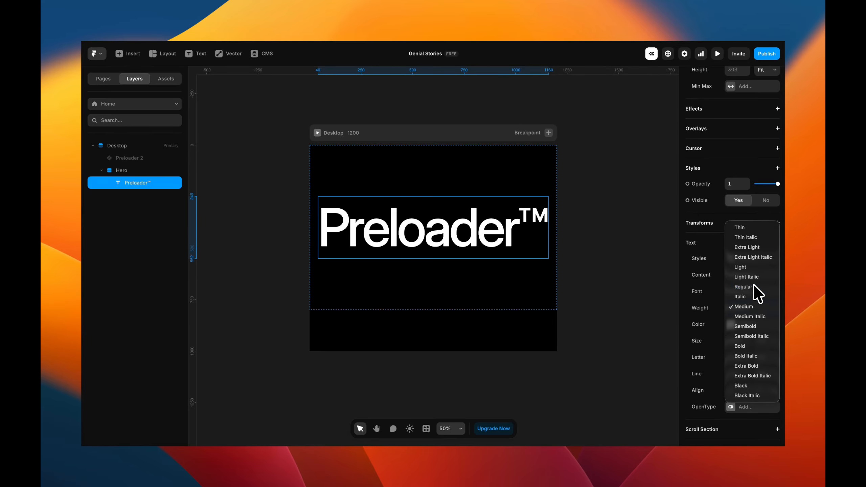
left_click(754, 284)
left_click(593, 218)
Step: Set the Hero stack's distribution to Start so the heading sits at the frame's upper edge
left_click(495, 181)
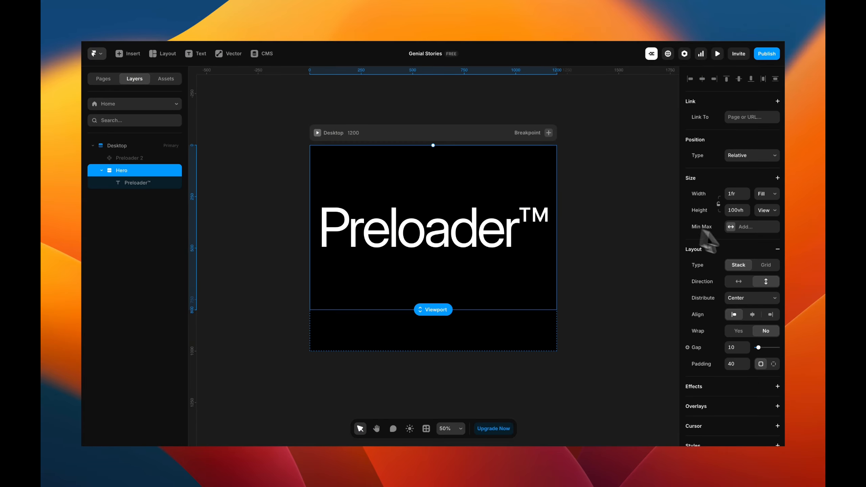
left_click(741, 300)
left_click(739, 287)
left_click(624, 233)
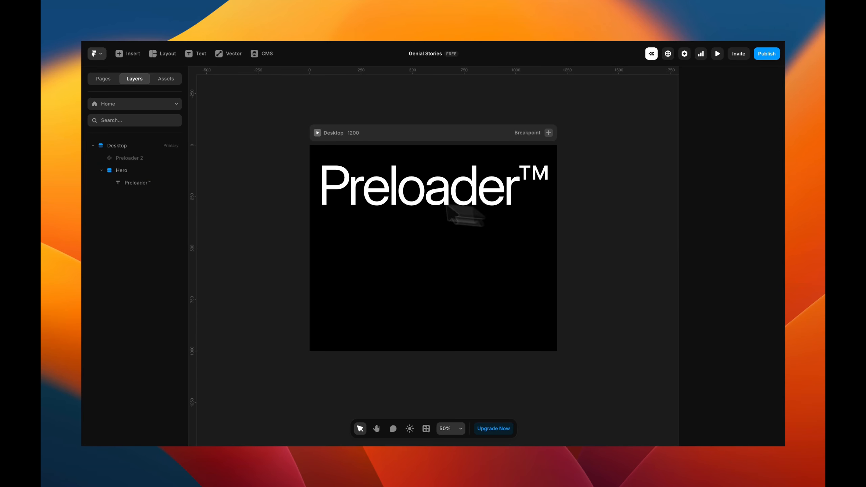
Step: Make the Preloader 2 instance visible on the Home page and preview the page's preloader animation
left_click(131, 158)
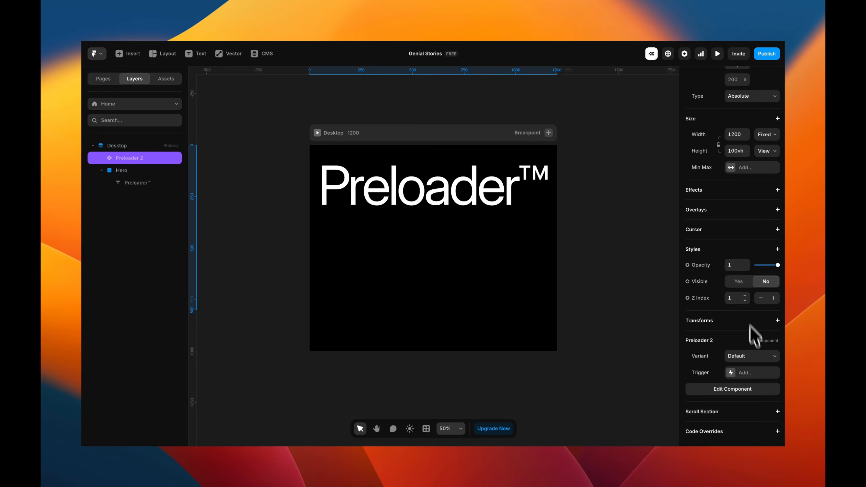
left_click(738, 281)
left_click(615, 202)
left_click(529, 182)
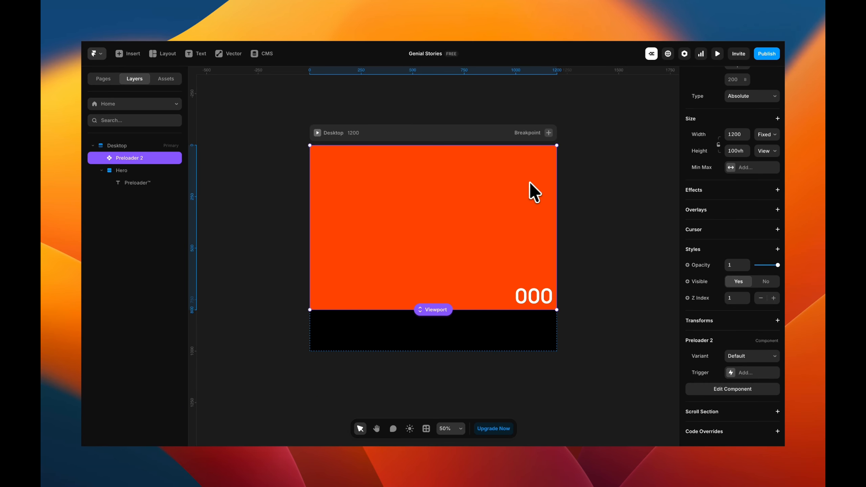
left_click(718, 55)
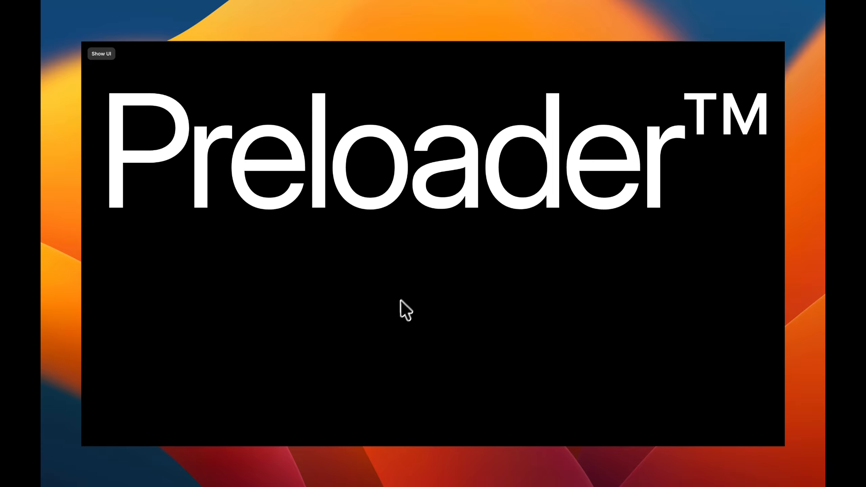
key("Escape")
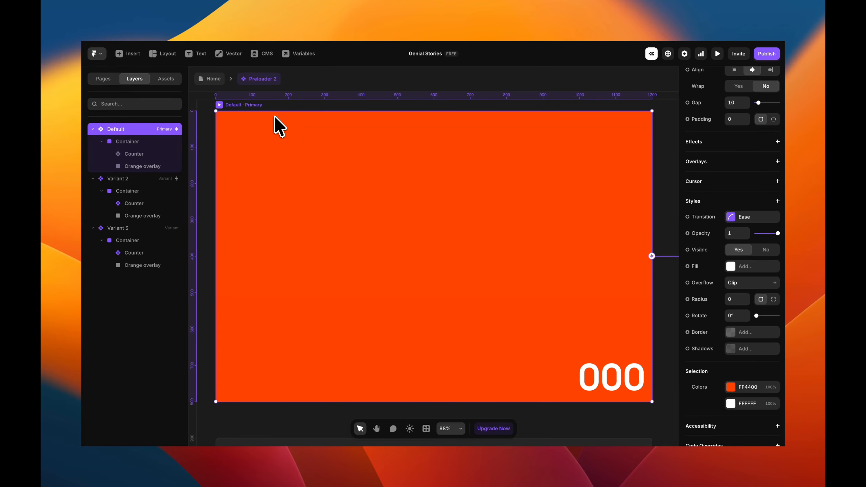
Step: Duplicate the Preloader 2 component in the project's assets
left_click(106, 79)
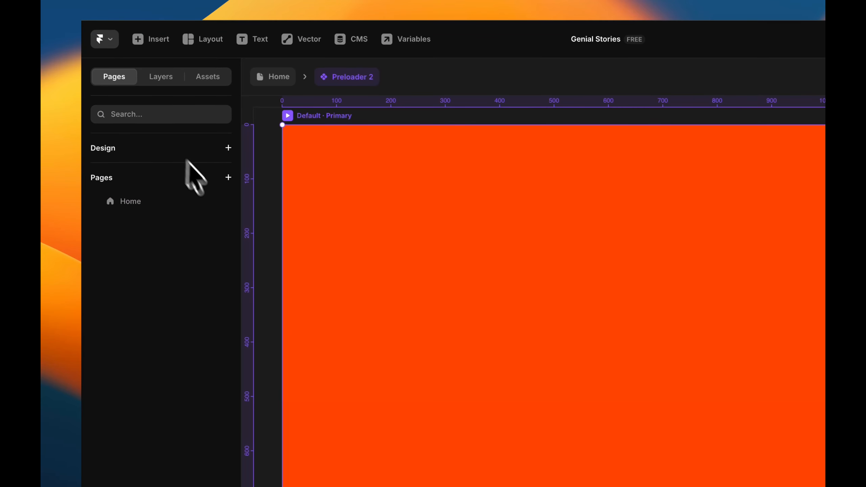
left_click(207, 82)
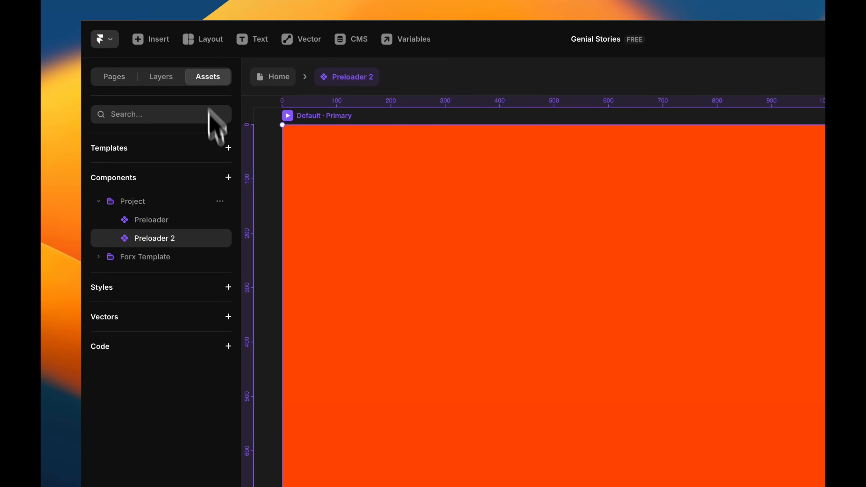
left_click(220, 238)
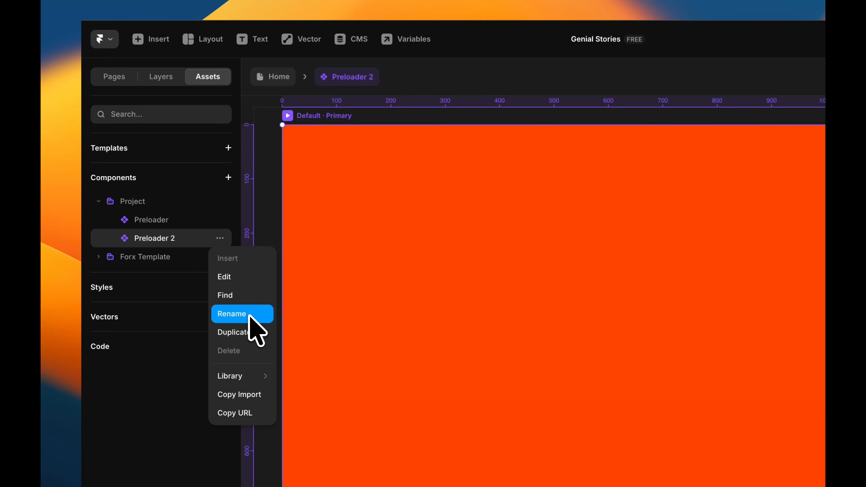
left_click(243, 332)
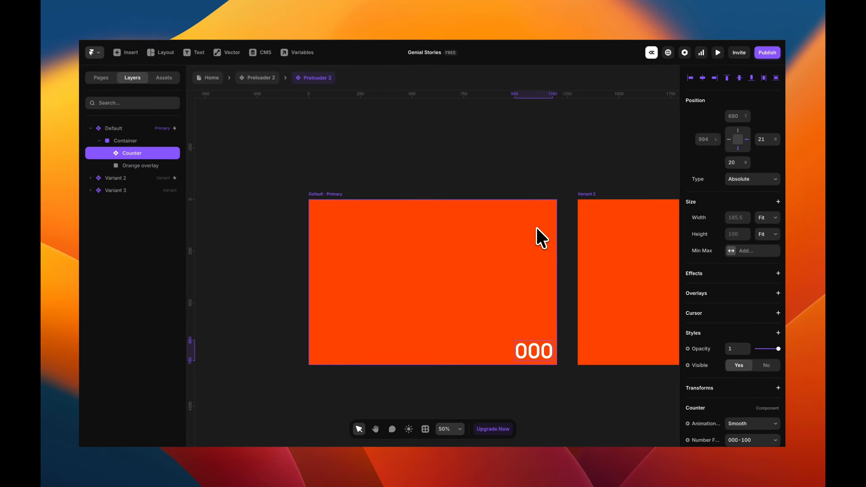
Step: Move the Counter in Preloader 3's Default variant to the upper-right corner, 20 from the top and right edges
key("alt+w")
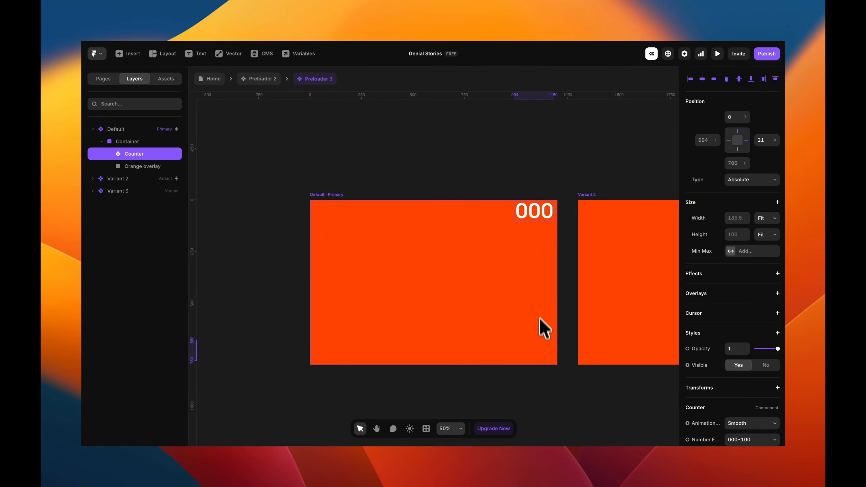
key("shift+Down")
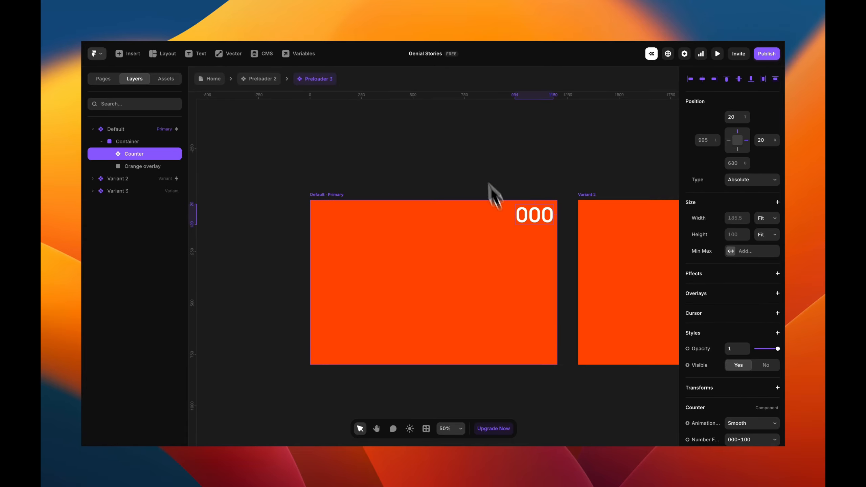
left_click(472, 145)
Step: Draw a frame about 1032 by 98 near the Default variant's lower edge and place it in Container between Counter and Orange overlay
scroll(433, 330, "down", 1)
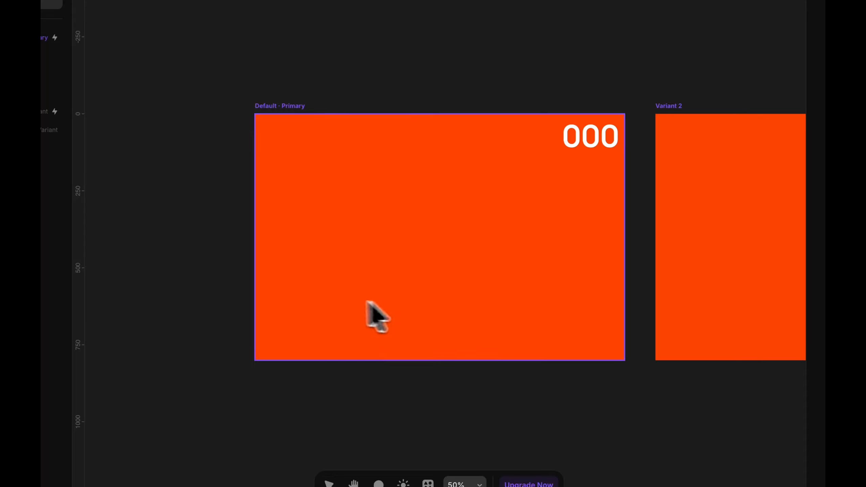
key("f")
mouse_move(276, 310)
left_mouse_down()
mouse_move(415, 312)
mouse_move(593, 341)
left_mouse_up()
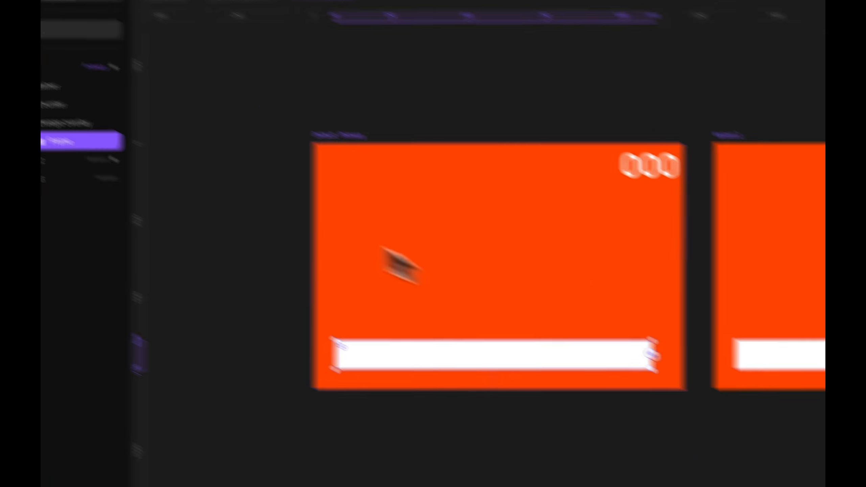
left_click_drag(63, 139, 59, 108)
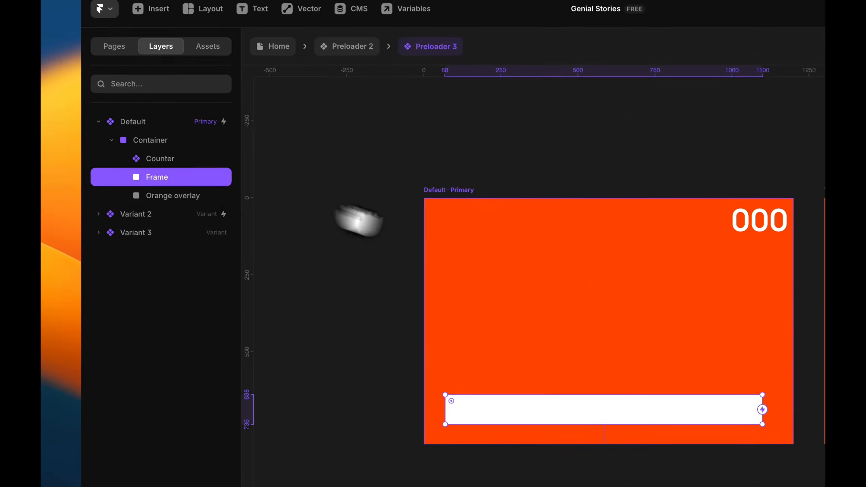
Step: Set the new frame's left, right and bottom offsets to 20 and its height to 10
left_click(668, 177)
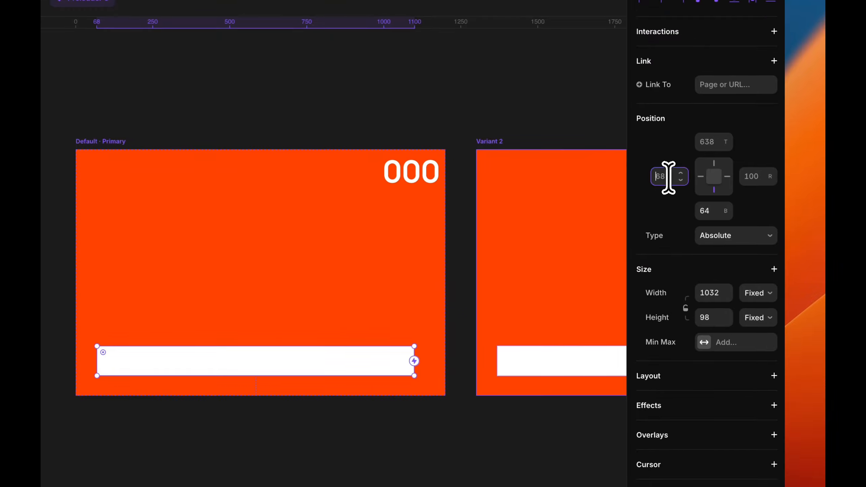
type("20")
key("Tab")
type("20")
key("Tab")
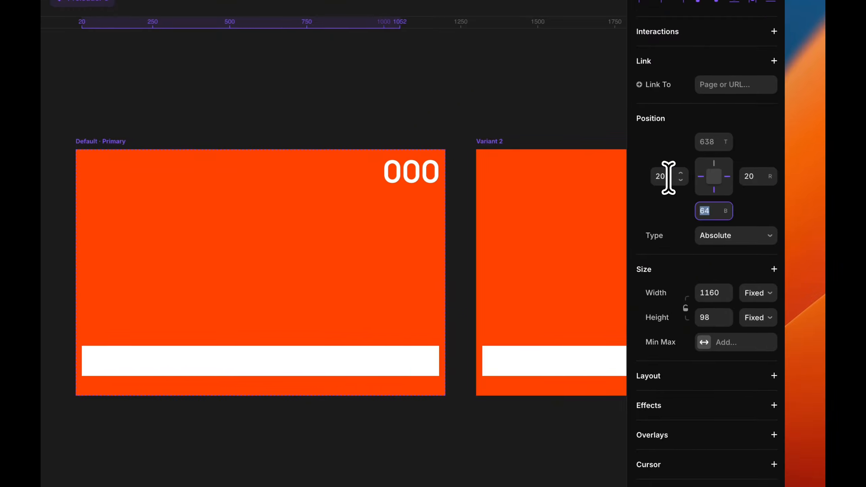
type("20")
key("Return")
left_click(710, 319)
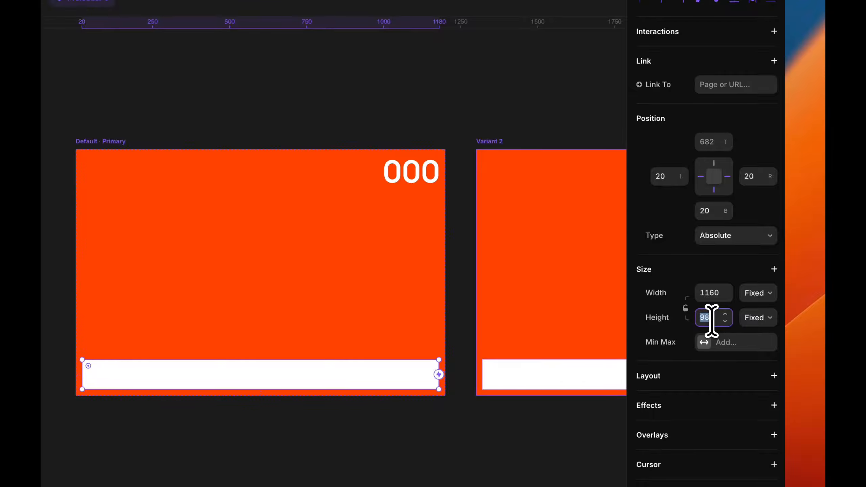
type("10")
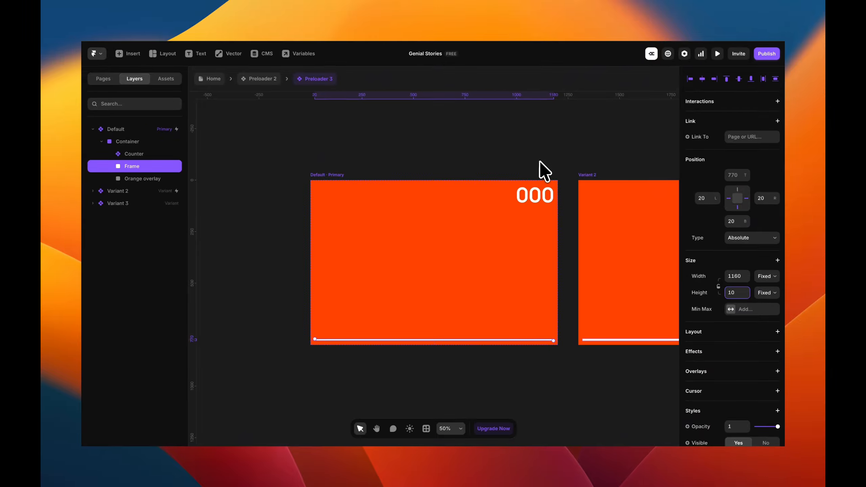
Step: Rename the thin white frame's layer as Progress bar
scroll(527, 194, "up", 5)
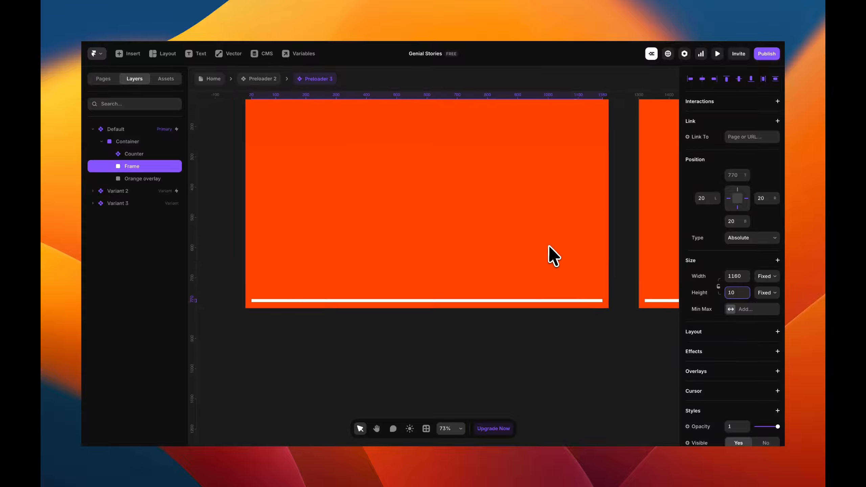
scroll(549, 244, "left", 2)
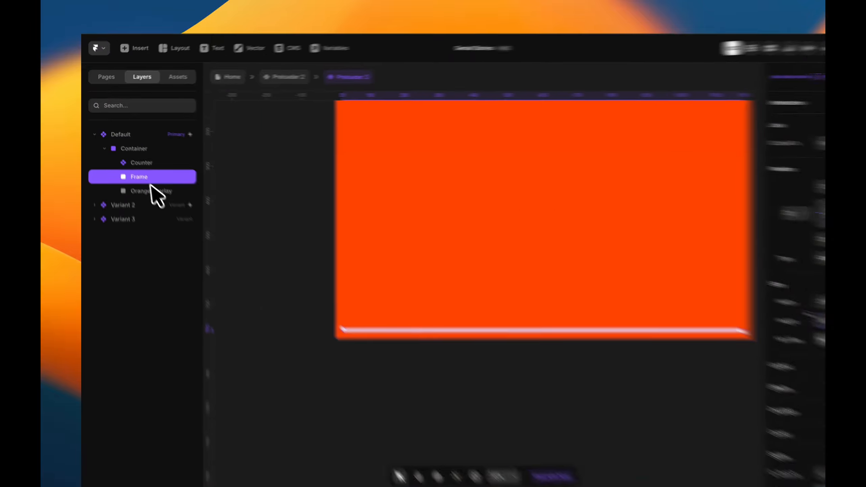
double_click(132, 167)
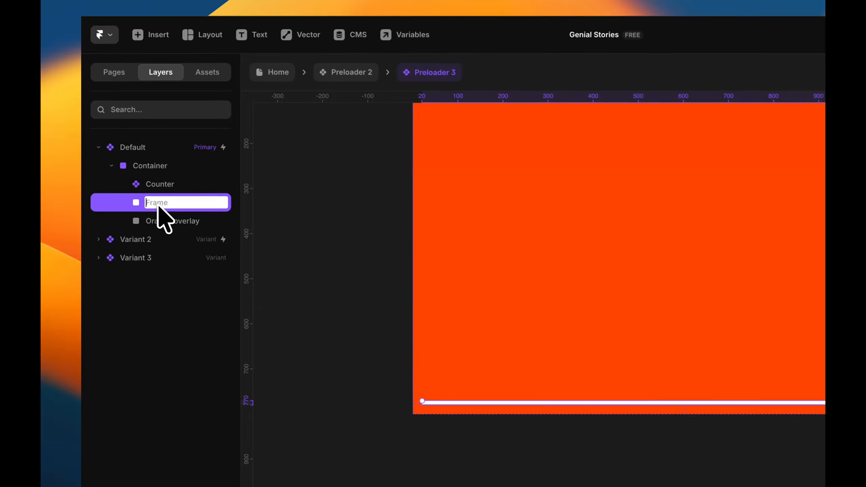
type("Prog")
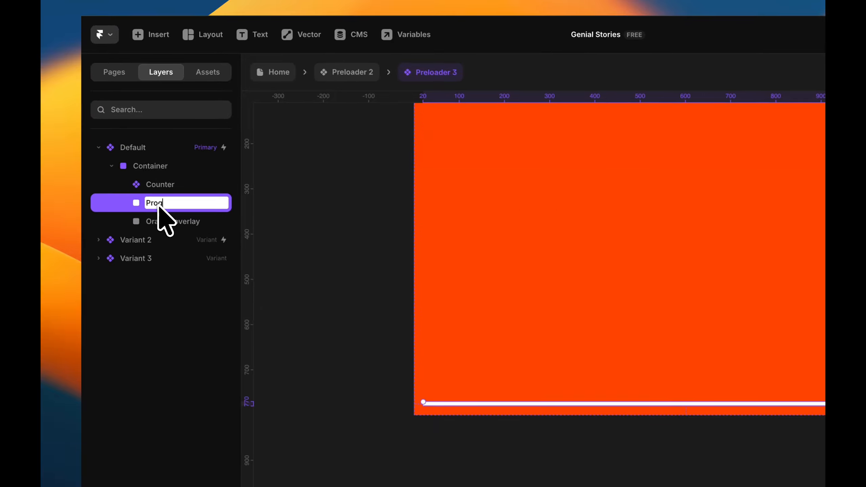
type("ress ")
type("ba")
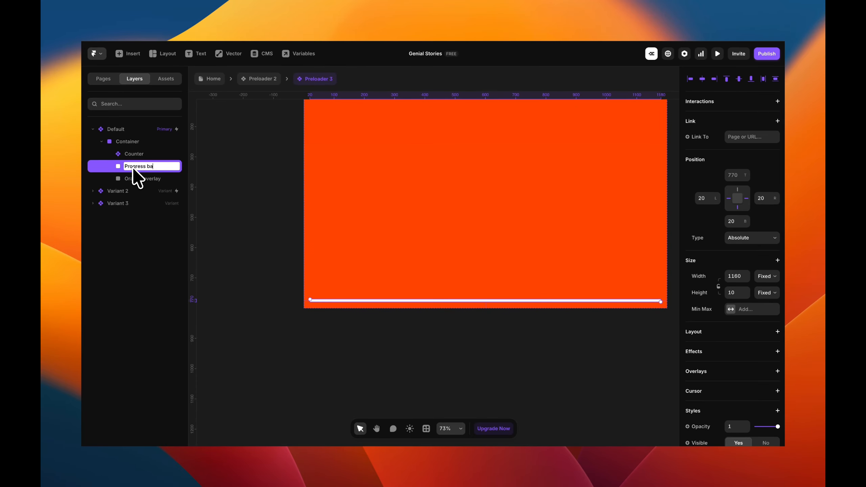
type("r")
key("Return")
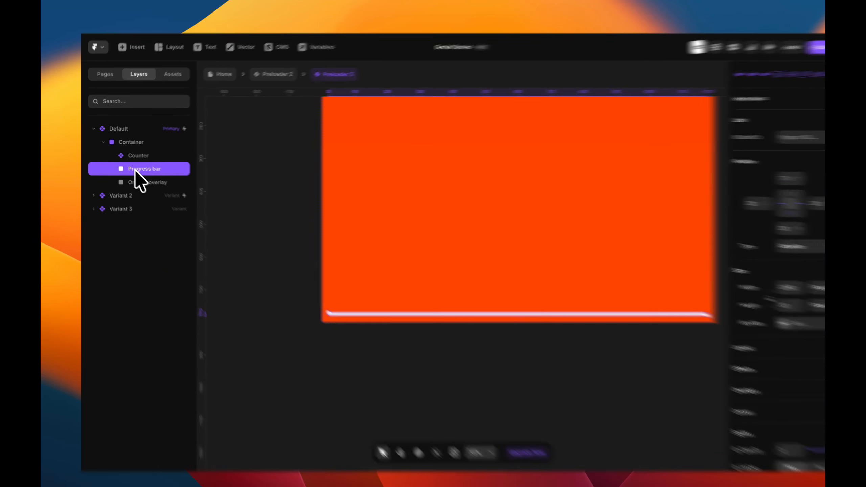
Step: Convert the Progress bar layer into a component named Progress bar and remove the white fill from its primary variant
right_click(135, 169)
left_click(163, 193)
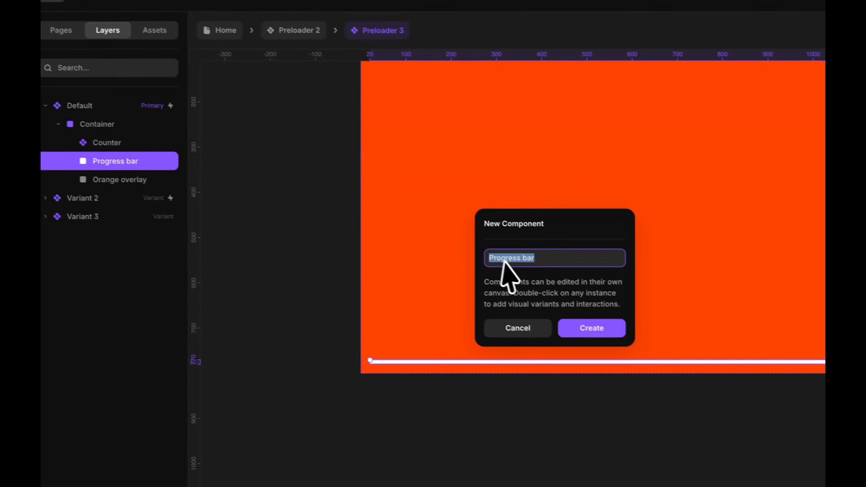
key("Return")
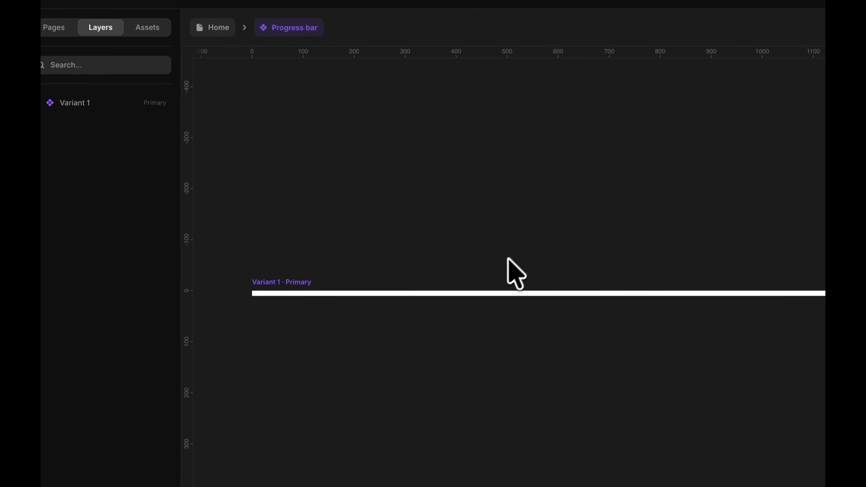
left_click(264, 278)
left_click(769, 374)
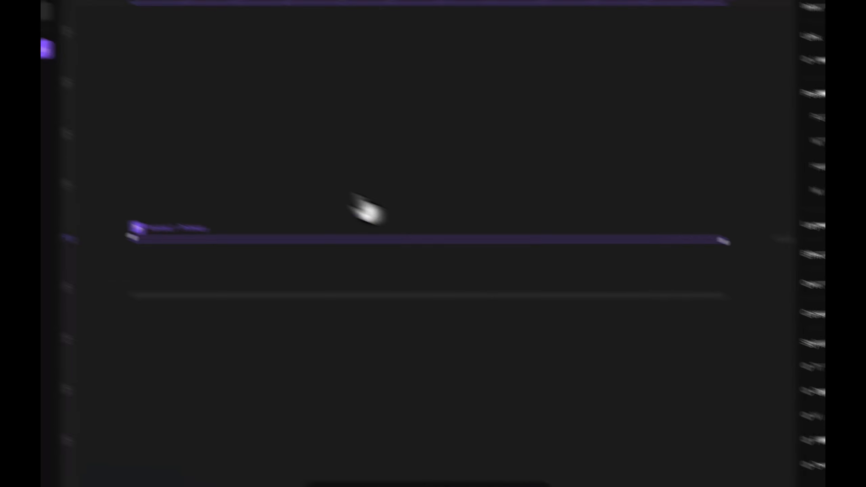
Step: Draw a small frame about 15 by 10 inside the Progress bar component's primary variant, against its left end
scroll(249, 155, "up", 4)
scroll(187, 222, "up", 2)
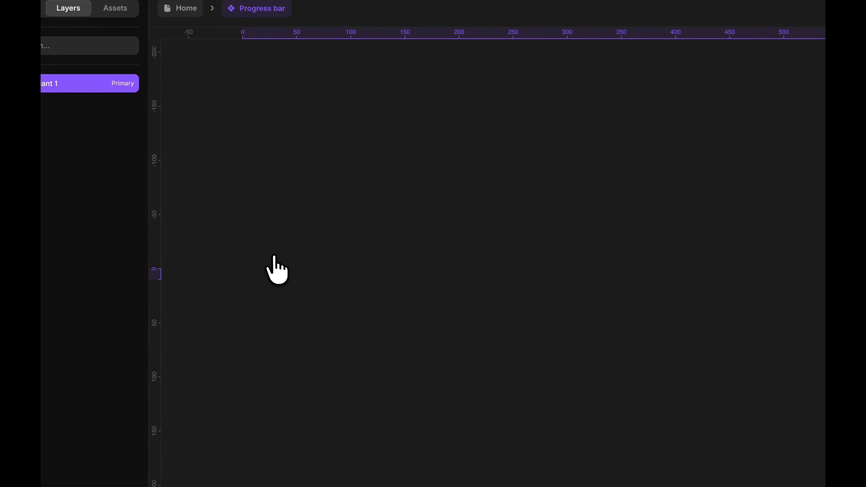
scroll(274, 259, "up", 2)
key("f")
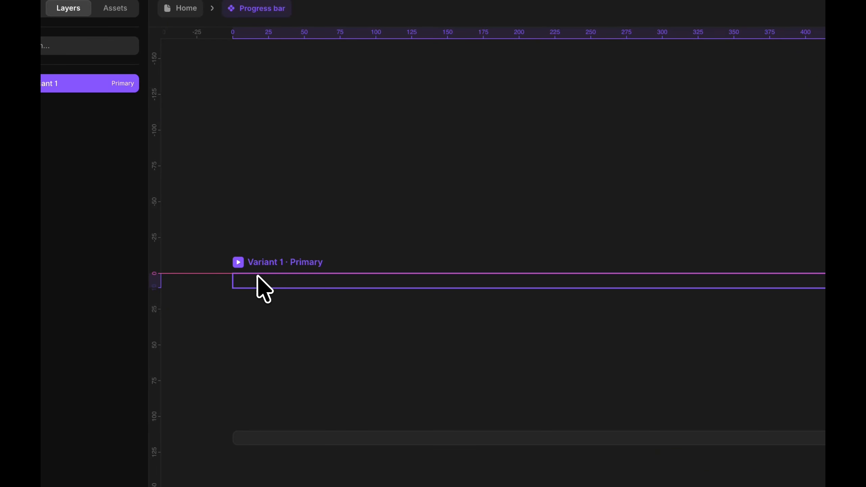
left_click_drag(267, 279, 280, 286)
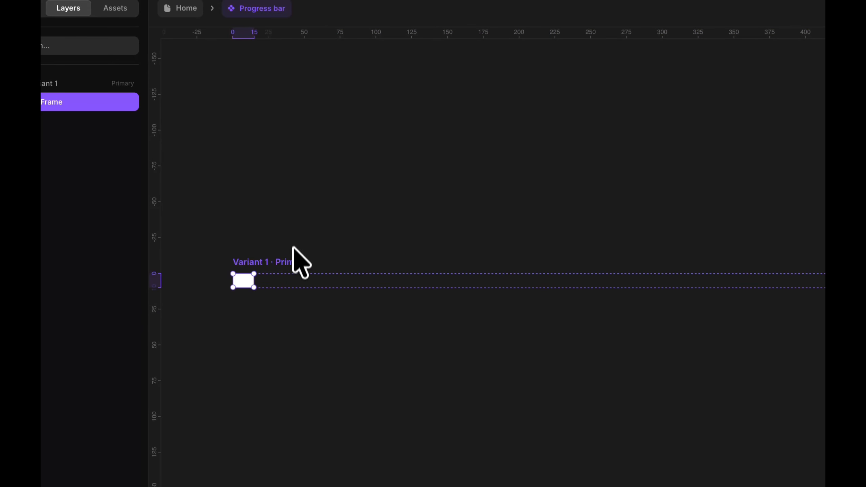
Step: Rename the primary variant as Ttrail and the small white frame inside it as bar
left_click(265, 261)
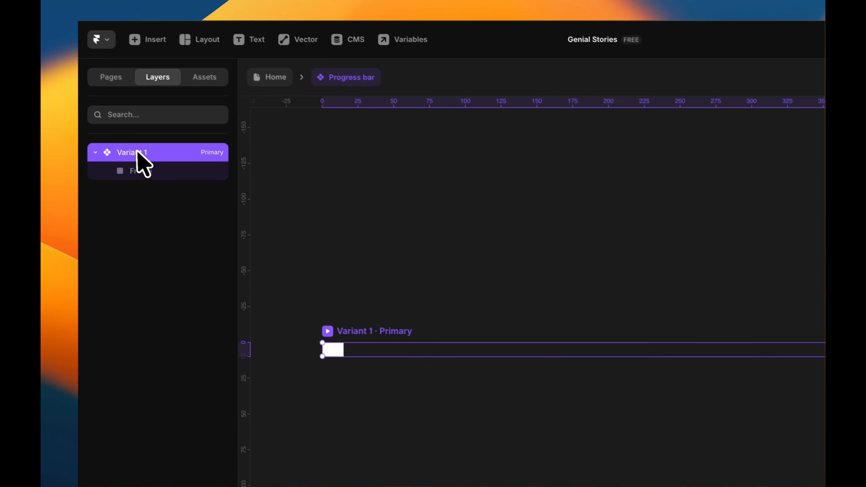
double_click(138, 152)
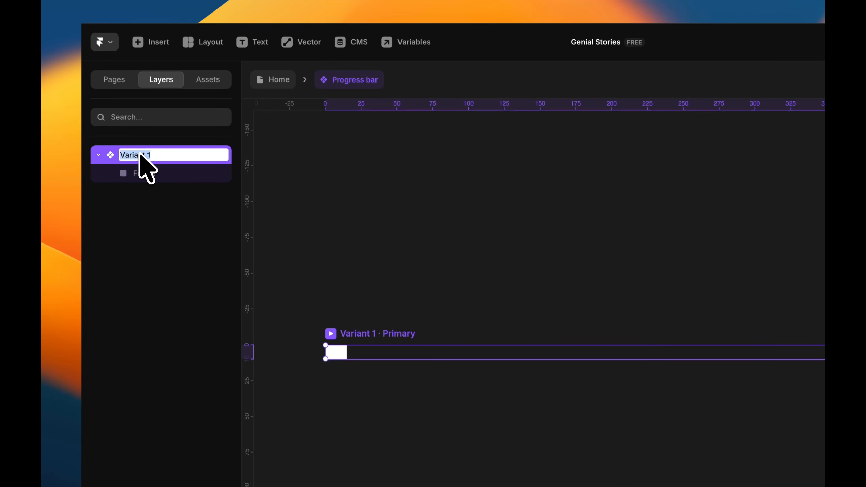
key("Return")
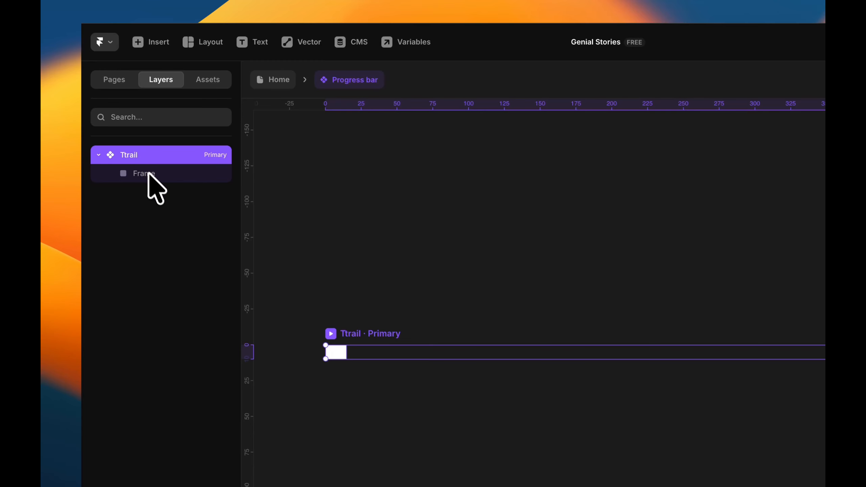
double_click(151, 174)
type("b")
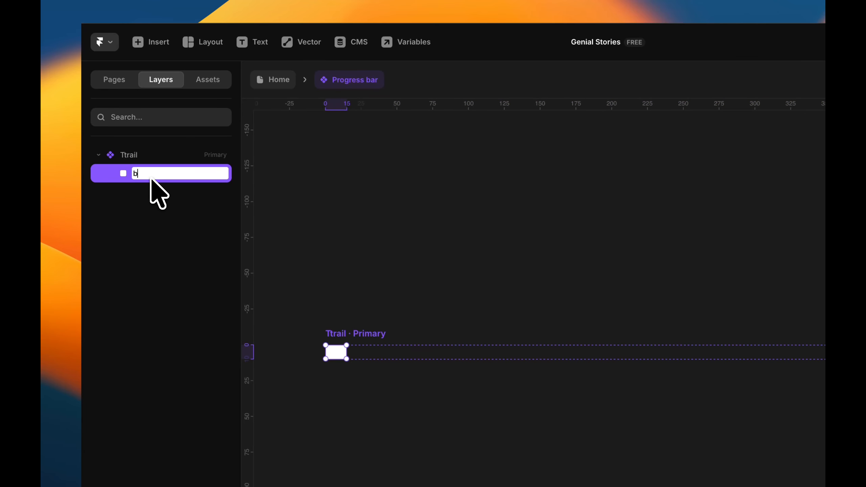
type("ar")
key("Return")
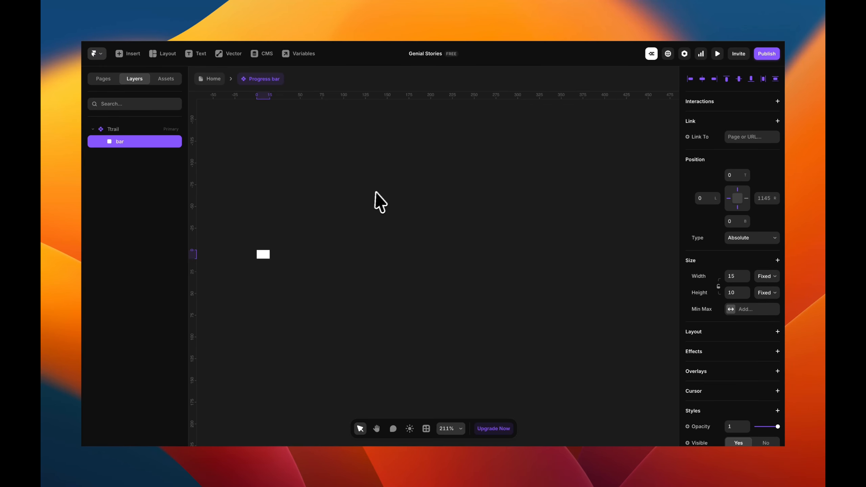
Step: Add a second variant to the Progress bar component beside the Ttrail primary variant
scroll(376, 192, "left", 1)
scroll(452, 191, "down", 3)
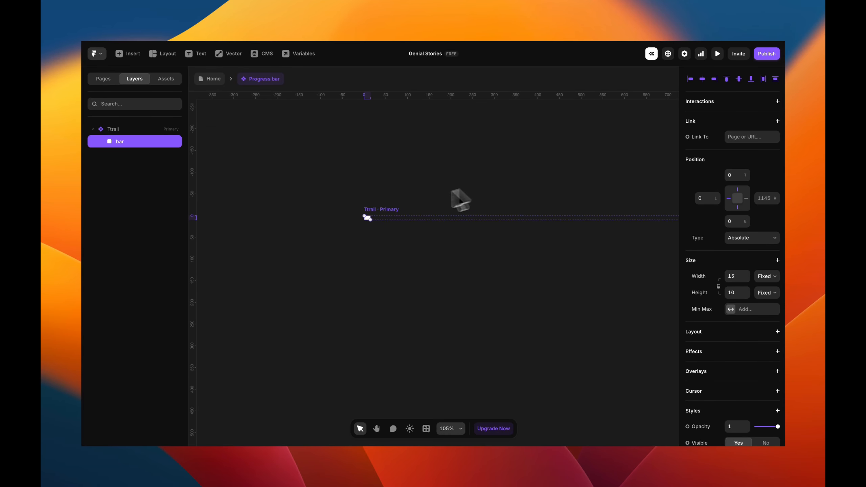
left_click(385, 207)
scroll(388, 207, "down", 3)
scroll(387, 207, "right", 10)
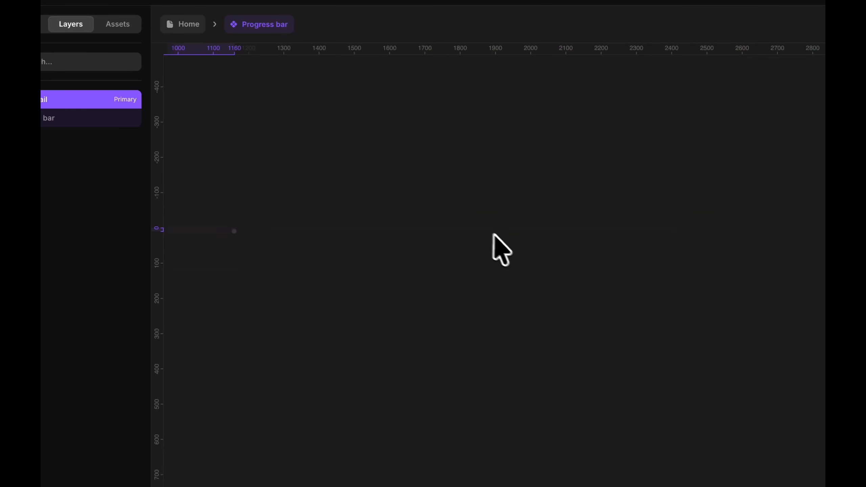
left_click(482, 231)
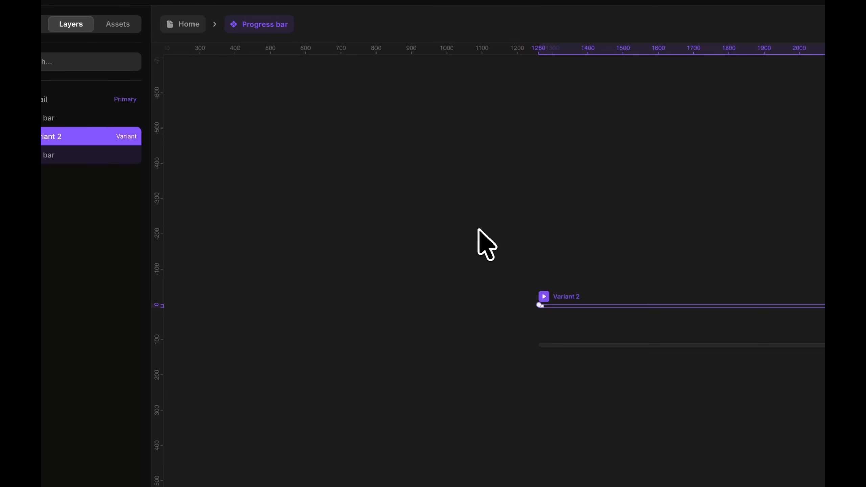
scroll(559, 296, "right", 3)
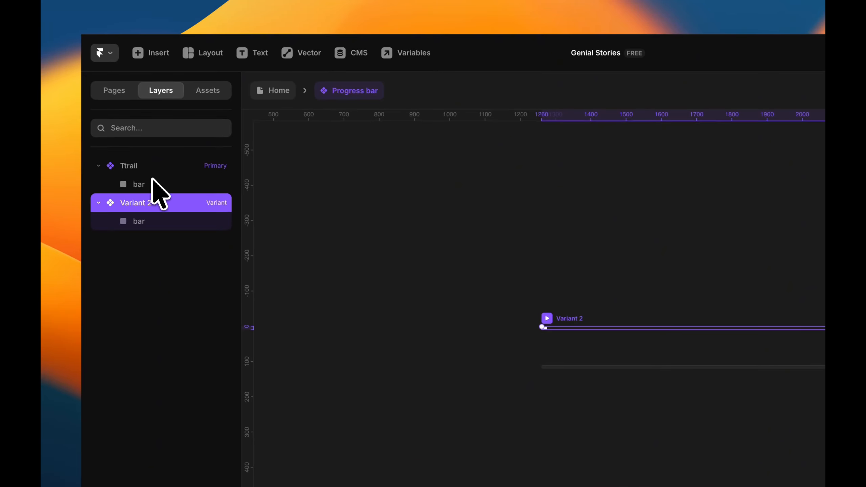
Step: Set the width of the Ttrail variant's bar to 1 and shift it just outside the variant's left edge
scroll(266, 218, "left", 5)
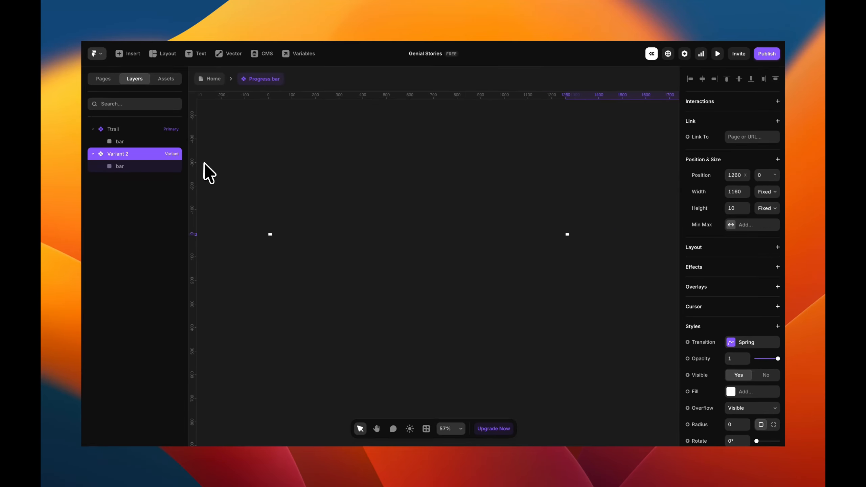
scroll(354, 274, "up", 3)
scroll(266, 239, "up", 5)
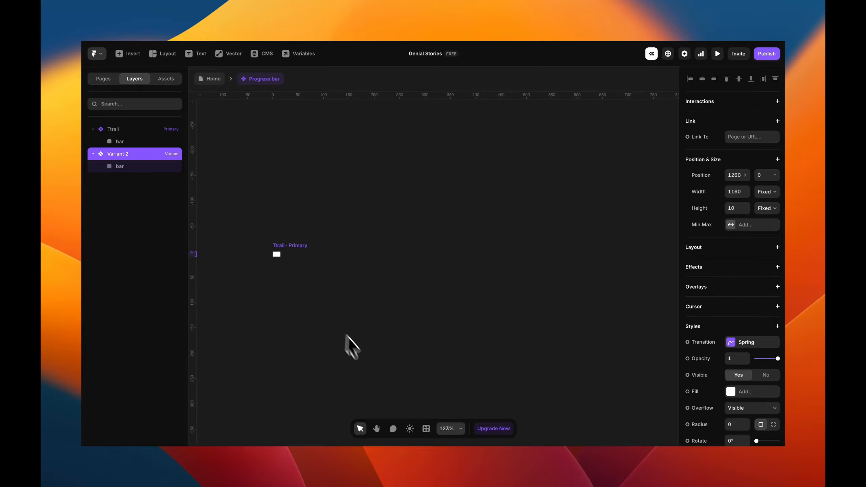
left_click(276, 255)
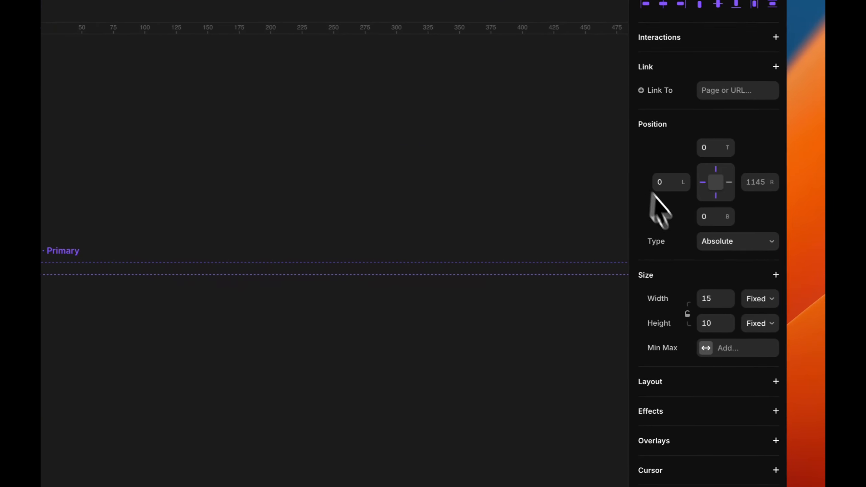
left_click(710, 301)
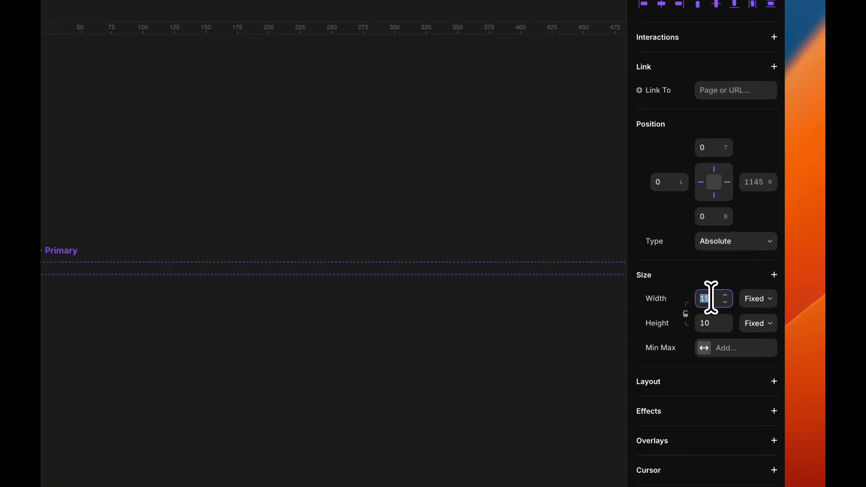
type("1")
left_click(669, 184)
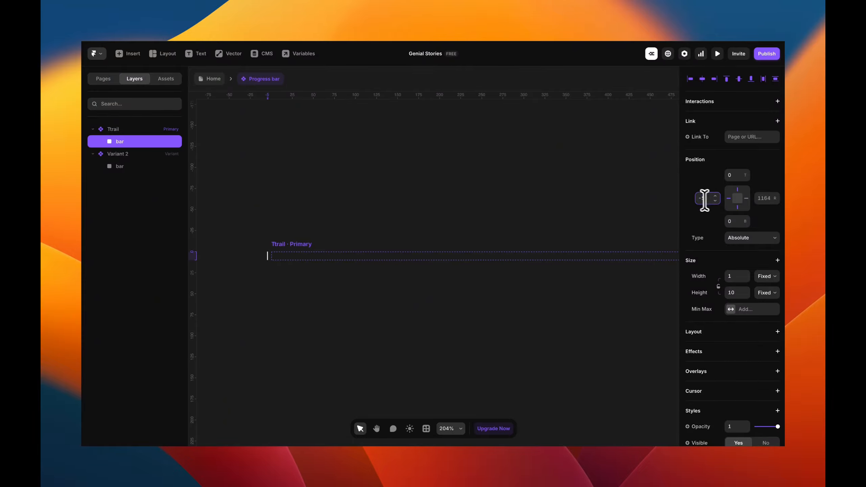
Step: Set the Ttrail primary variant's overflow to Clip
left_click(150, 128)
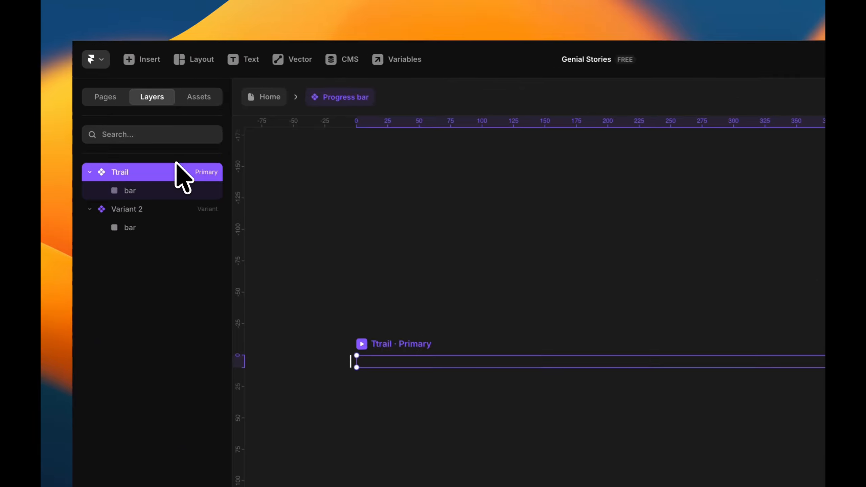
scroll(739, 341, "down", 2)
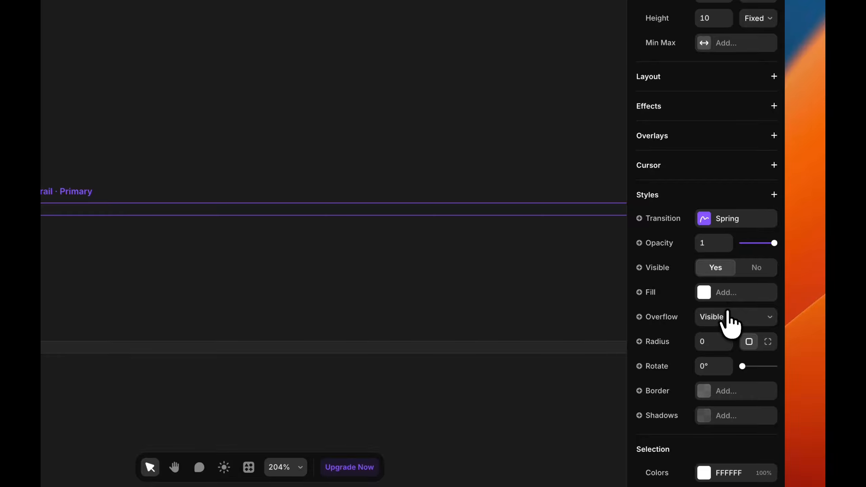
left_click(727, 314)
left_click(726, 296)
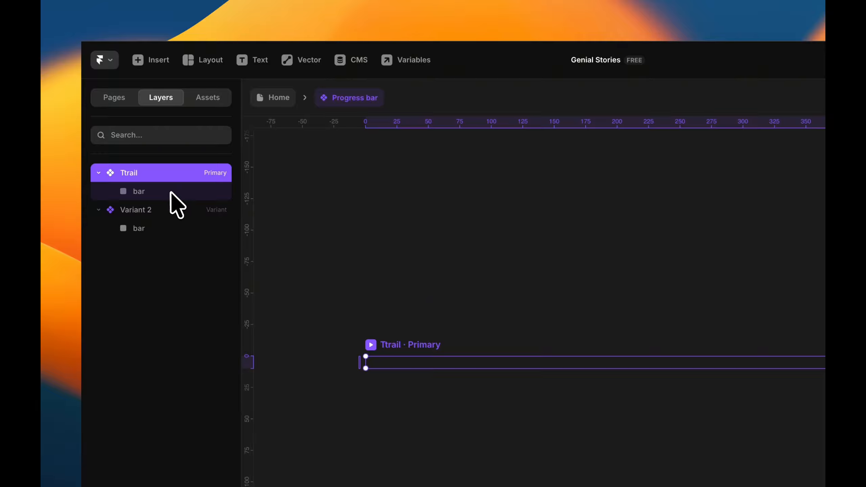
Step: Set the left offset of the Ttrail variant's bar to -1
left_click(171, 193)
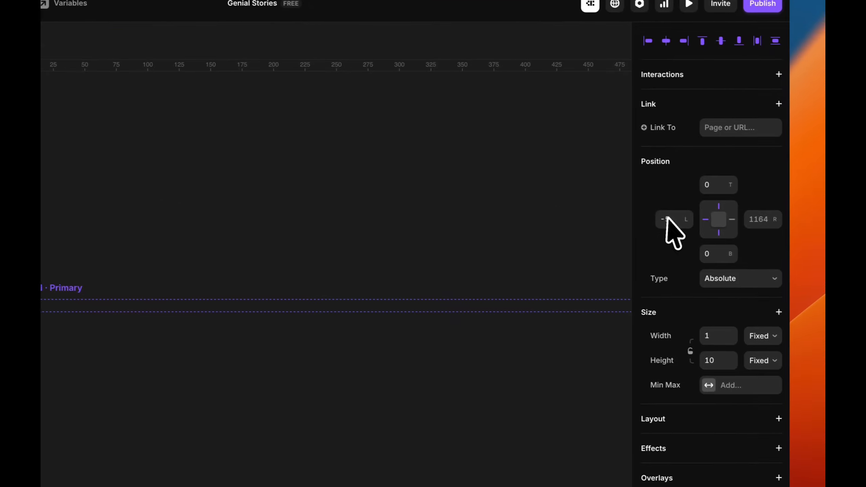
left_click(668, 219)
type("-1")
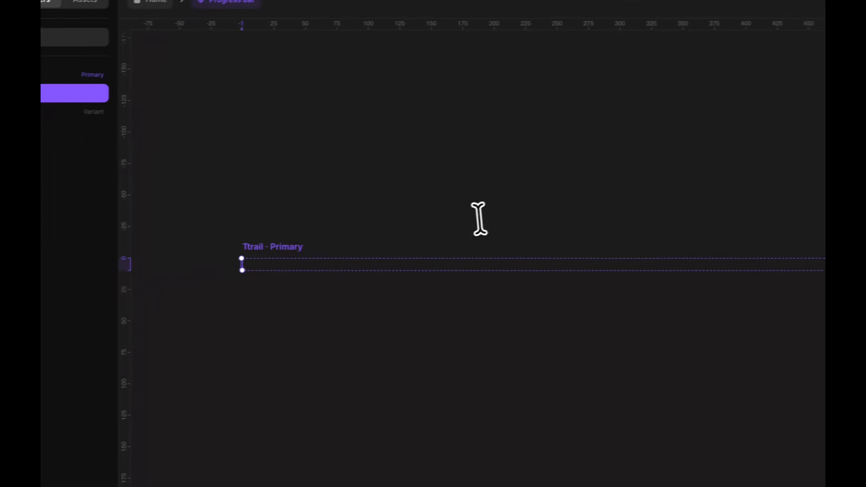
scroll(250, 268, "up", 3)
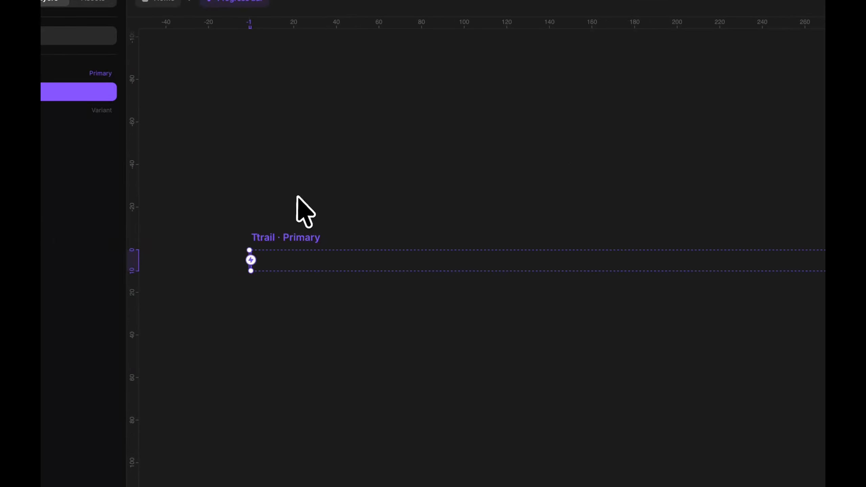
left_click(280, 235)
Step: Stretch the bar in Variant 2 across the full width by setting its right and left offsets to 0
scroll(279, 238, "down", 2)
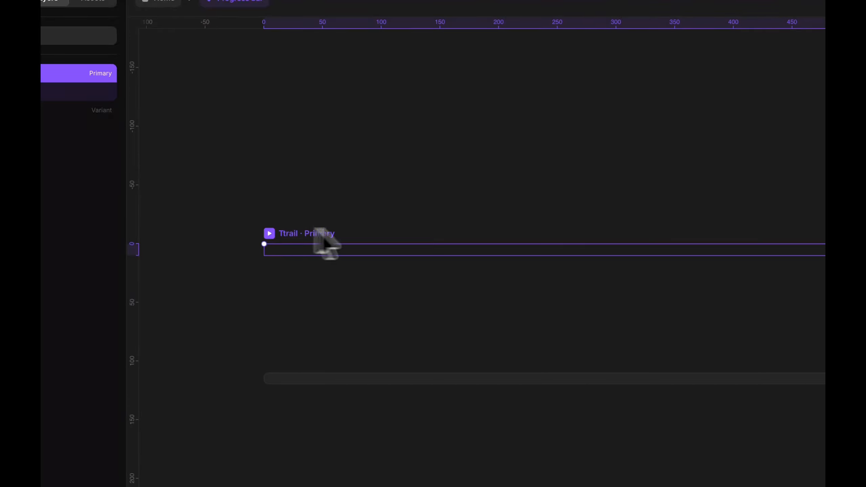
scroll(444, 236, "right", 10)
scroll(568, 228, "right", 5)
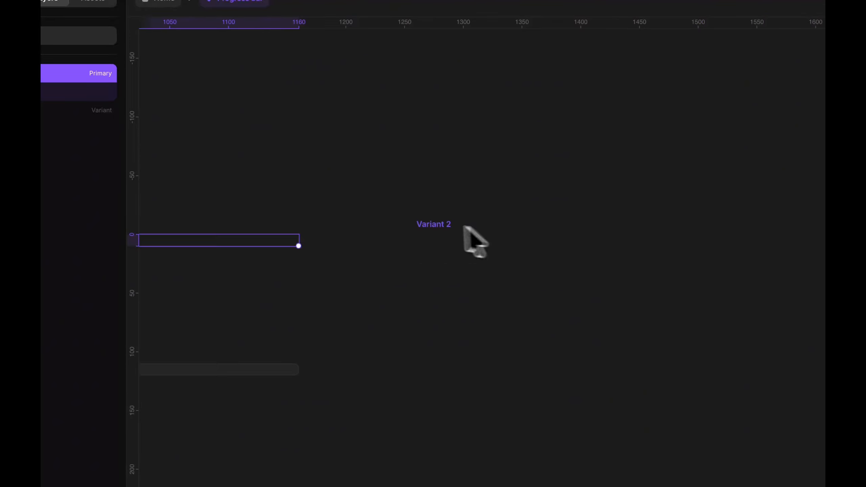
left_click(427, 222)
left_click(114, 171)
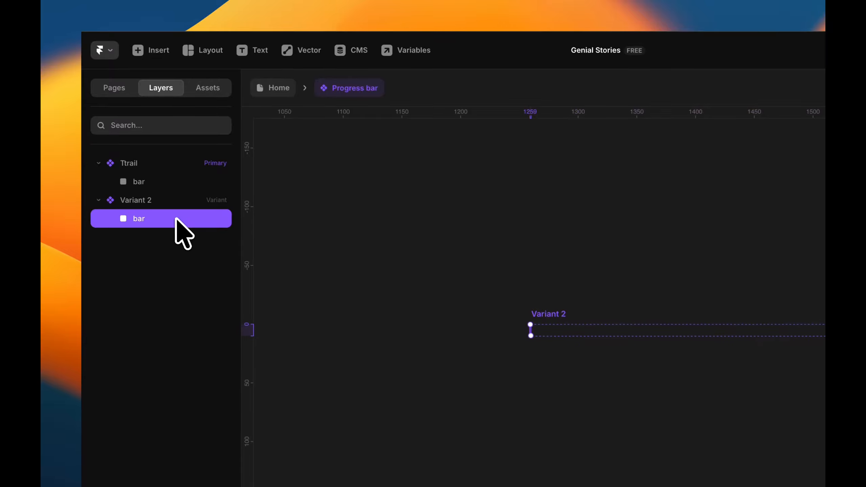
left_click(749, 221)
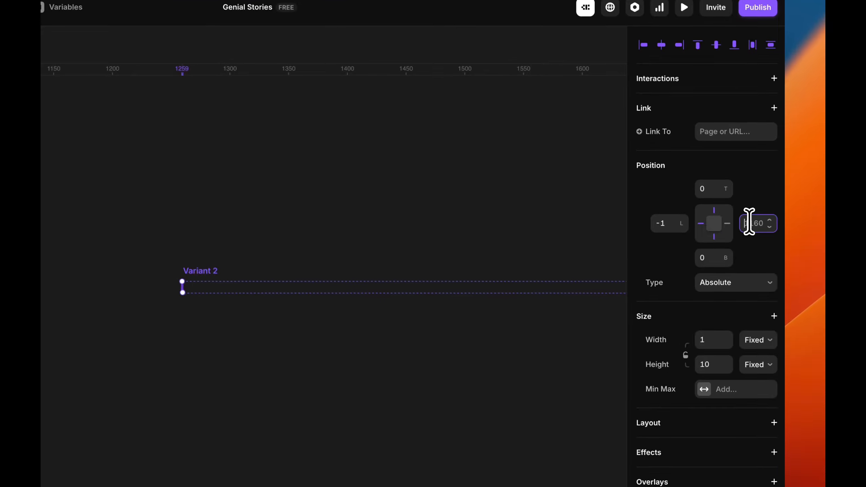
type("0")
key("Return")
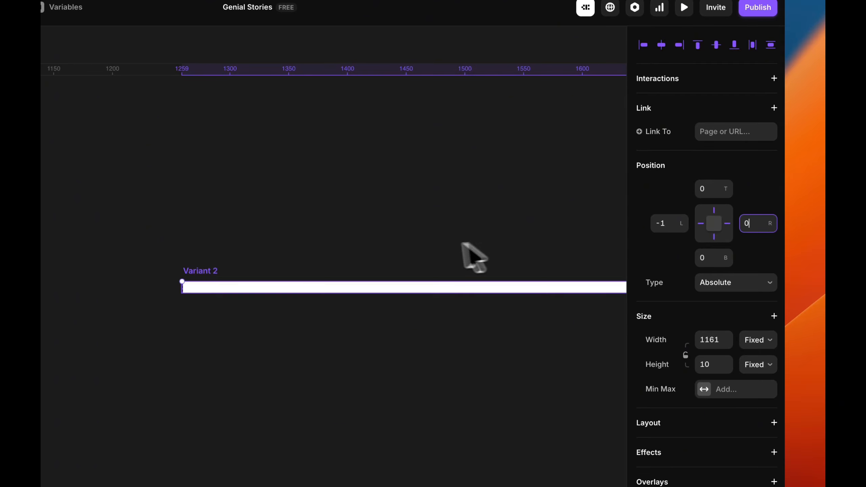
scroll(511, 249, "right", 3)
left_click(666, 224)
type("0")
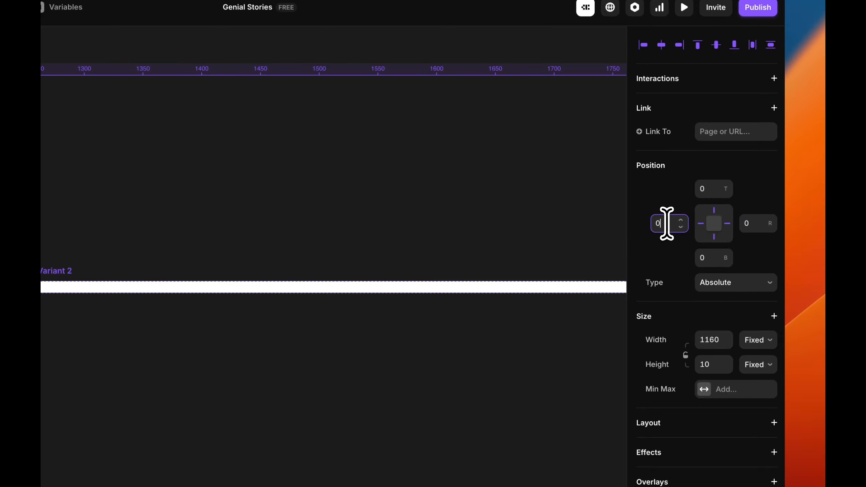
Step: Compare the Ttrail and Variant 2 bars side by side, ending with the Ttrail primary variant selected
scroll(418, 193, "down", 3)
scroll(428, 191, "down", 3)
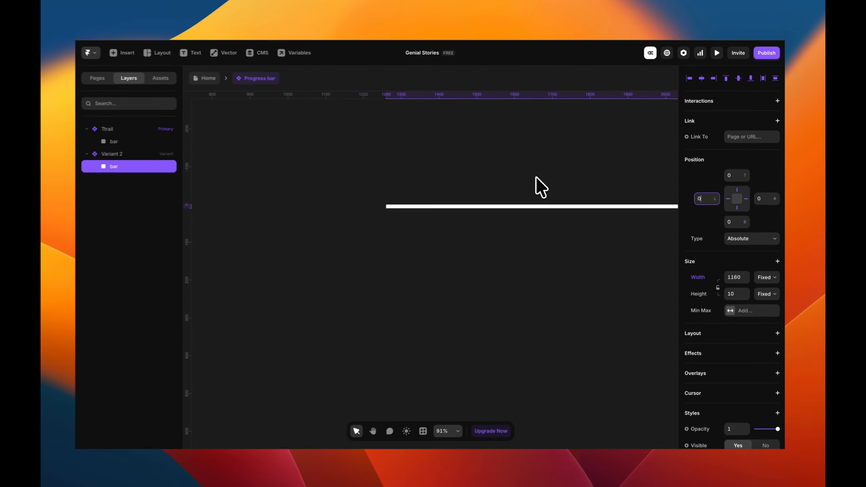
scroll(430, 191, "left", 3)
scroll(342, 171, "down", 2)
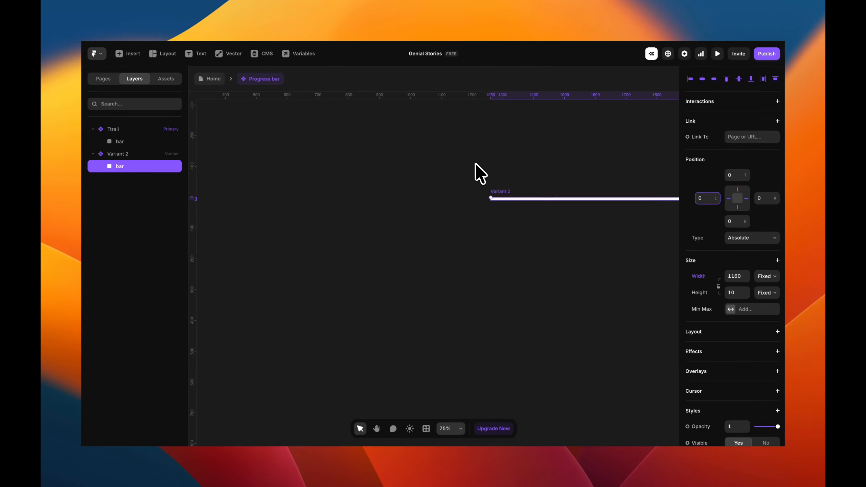
scroll(474, 162, "down", 2)
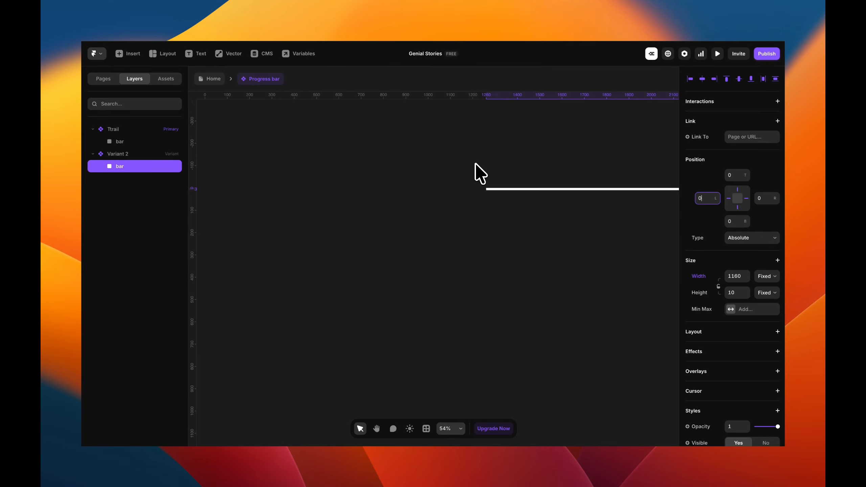
scroll(474, 162, "left", 3)
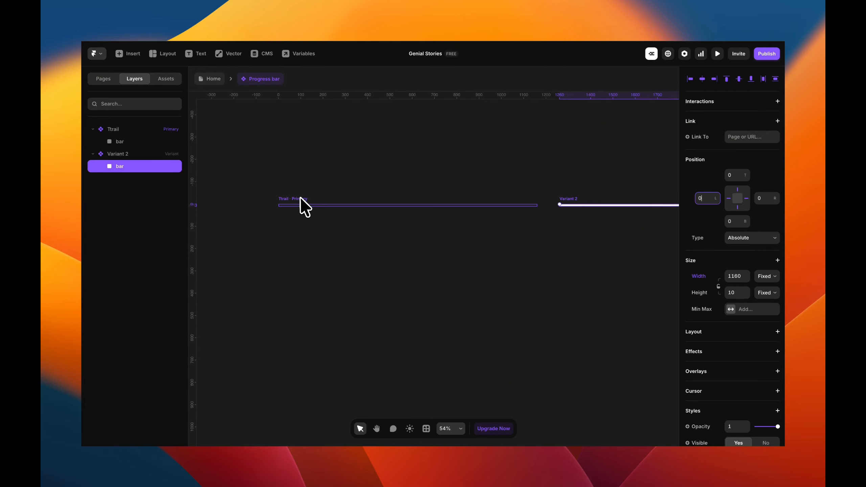
left_click(301, 197)
left_click(575, 198)
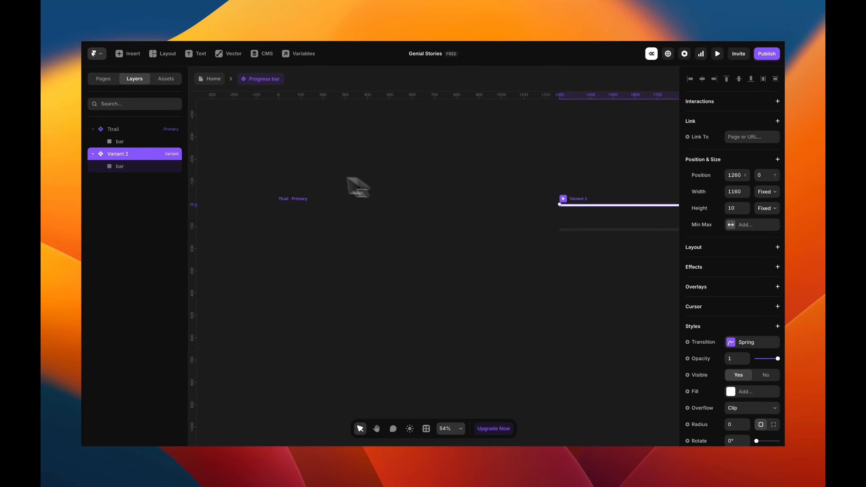
left_click(294, 199)
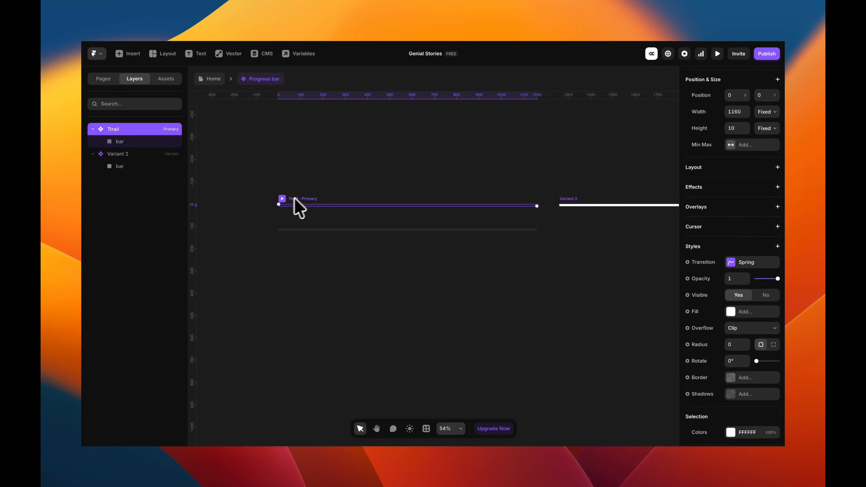
Step: Add a new transition interaction to the Ttrail primary variant, triggered on Appear with a 0.2 s delay
scroll(723, 113, "up", 3)
left_click(730, 111)
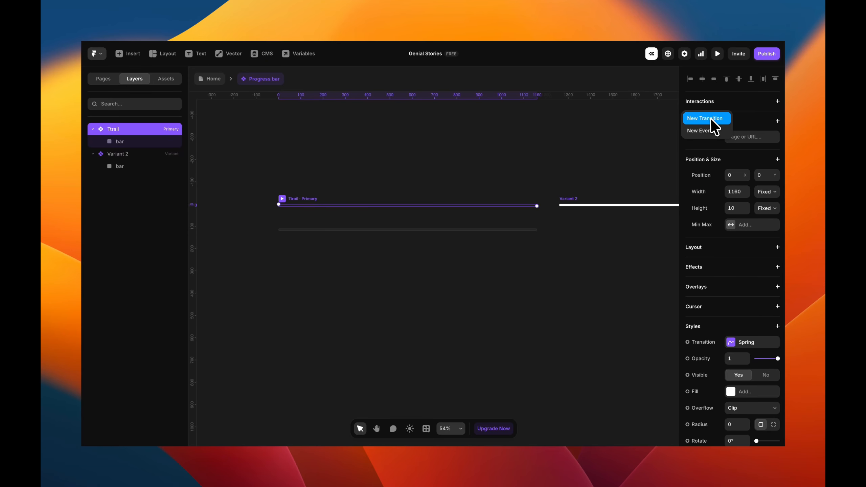
left_click(710, 118)
left_click(629, 140)
left_click(629, 160)
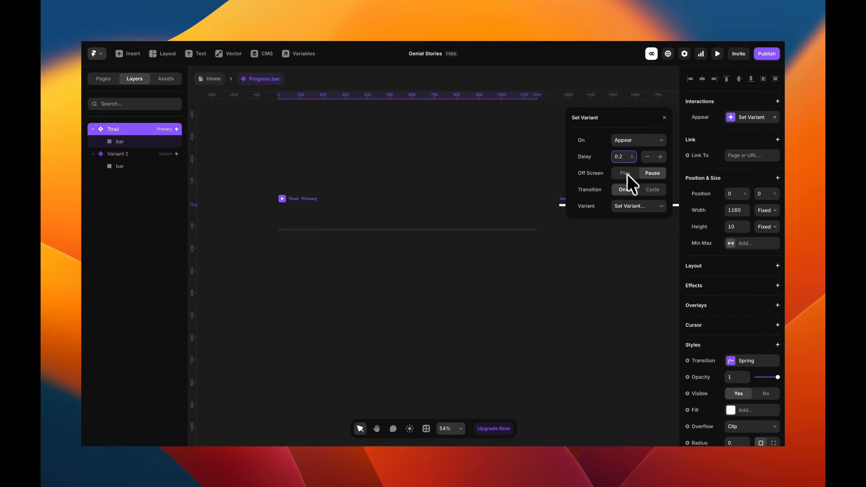
Step: Preview the progress bar animation, recheck the Ttrail variant's Appear interaction settings, and preview it again
left_click(717, 54)
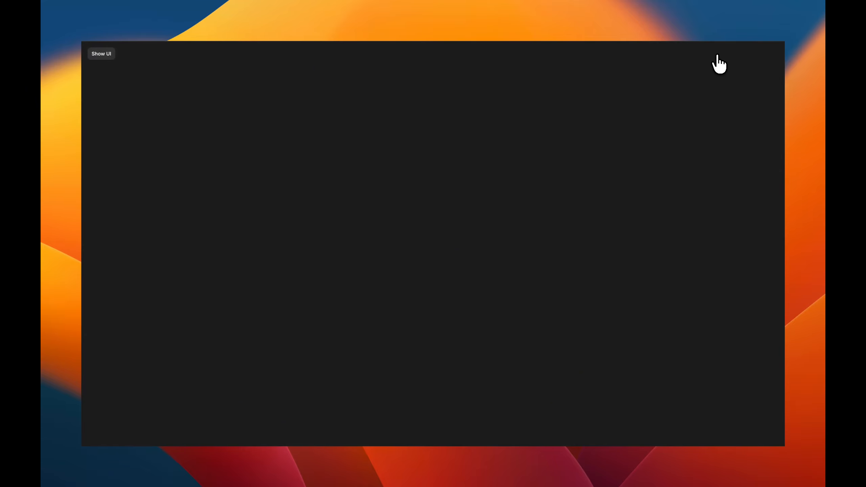
key("Escape")
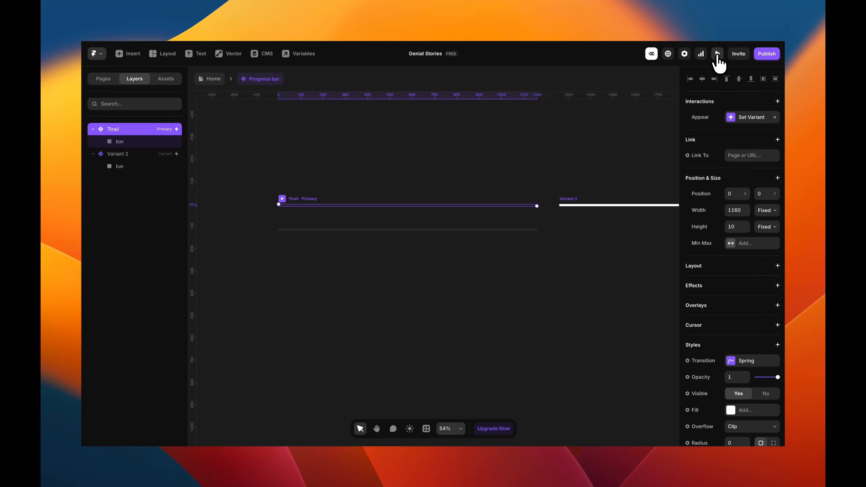
left_click(753, 118)
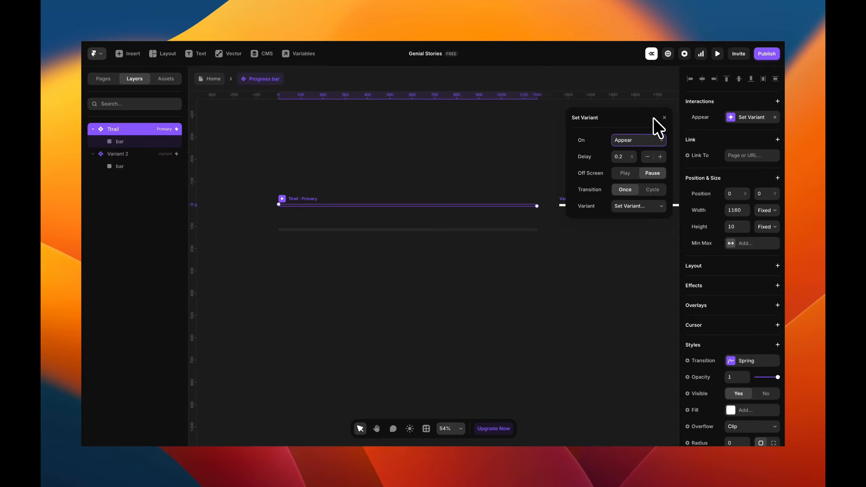
left_click(717, 55)
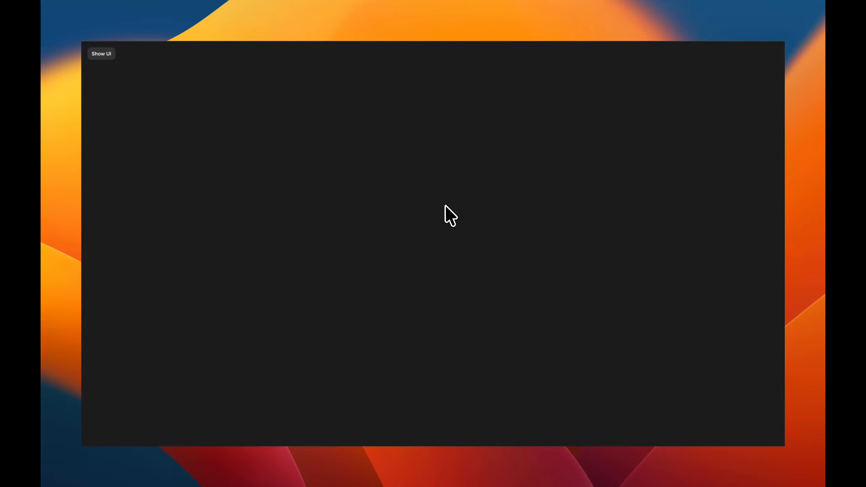
key("Escape")
Step: Set the left offset of the Ttrail variant's bar to 0 and preview the component
left_click(570, 198)
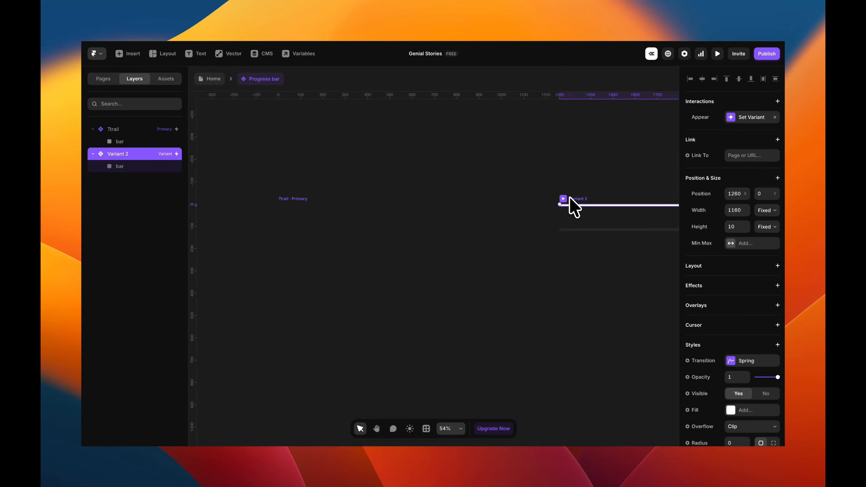
scroll(304, 200, "up", 3)
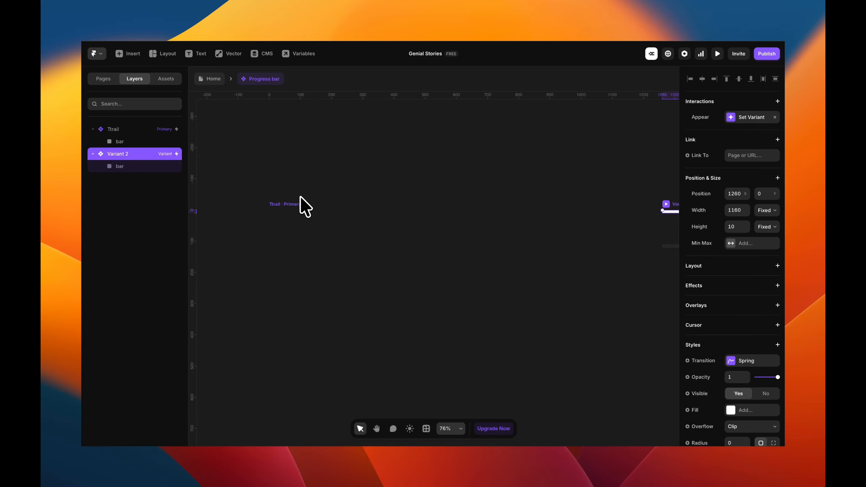
left_click(288, 206)
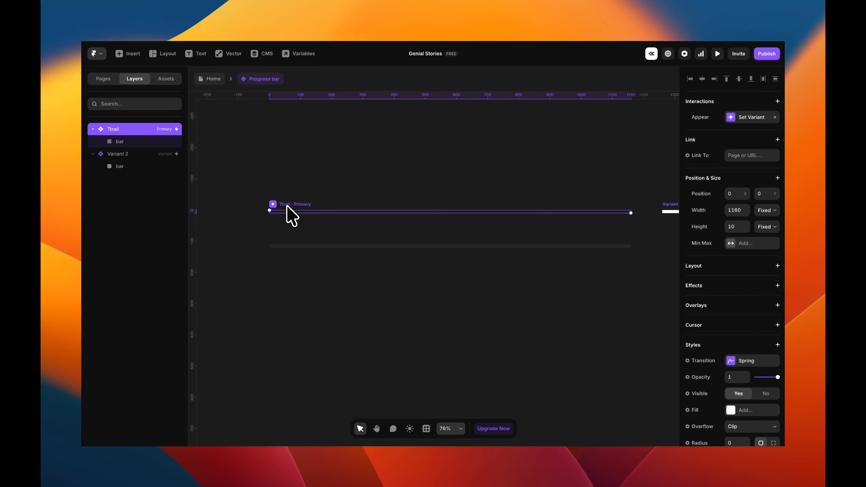
left_click(119, 141)
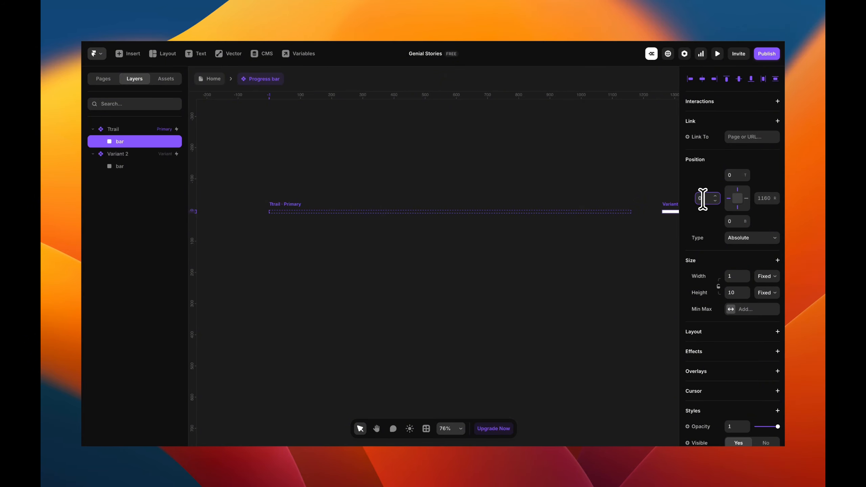
left_click(530, 185)
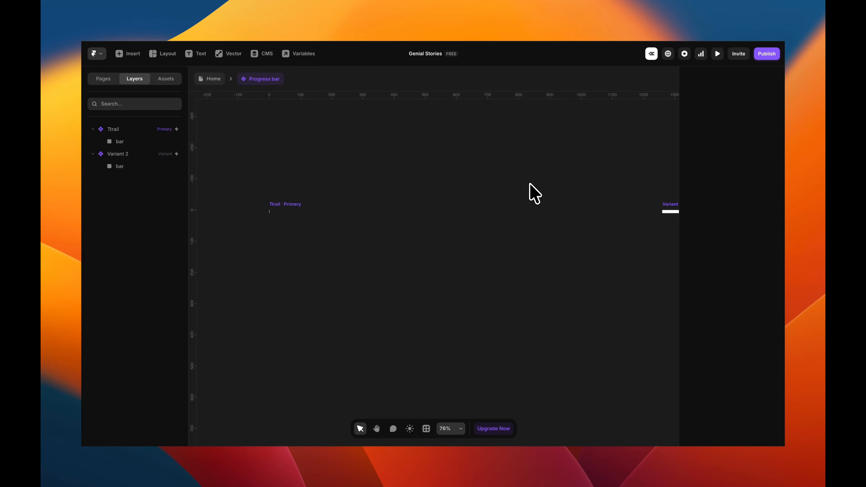
left_click(276, 203)
left_click(717, 55)
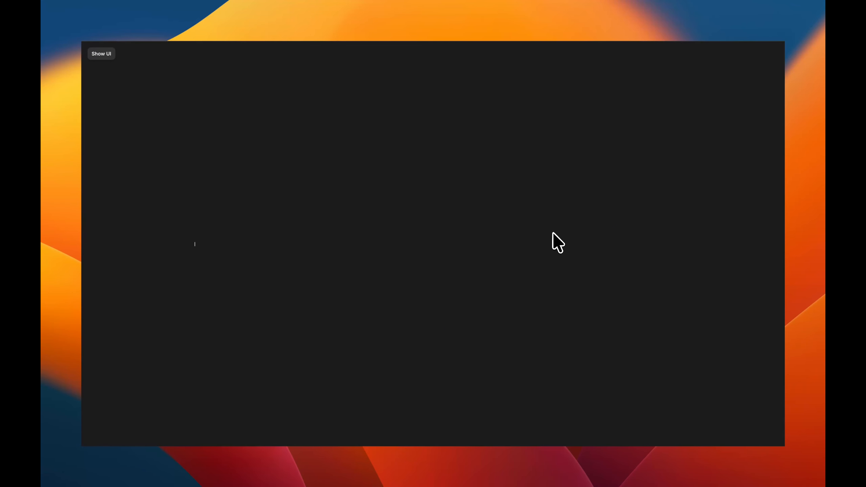
key("Escape")
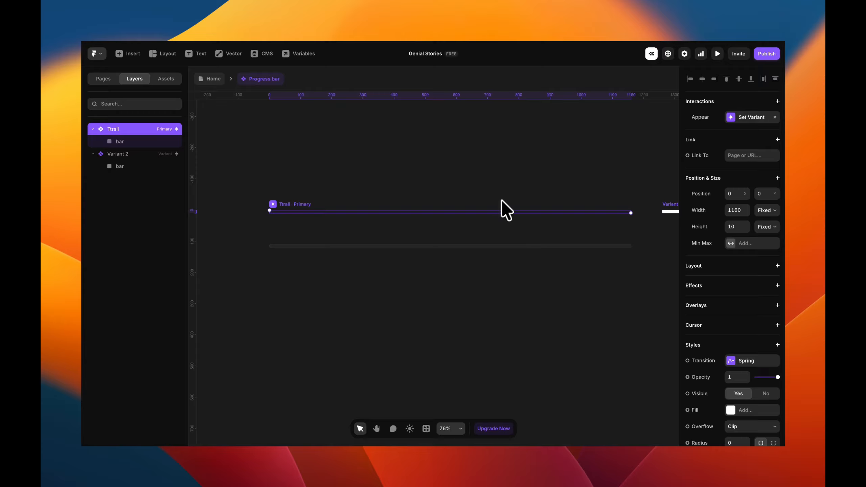
Step: Set Variant 2 as the target of the Ttrail variant's Appear interaction
left_click(748, 120)
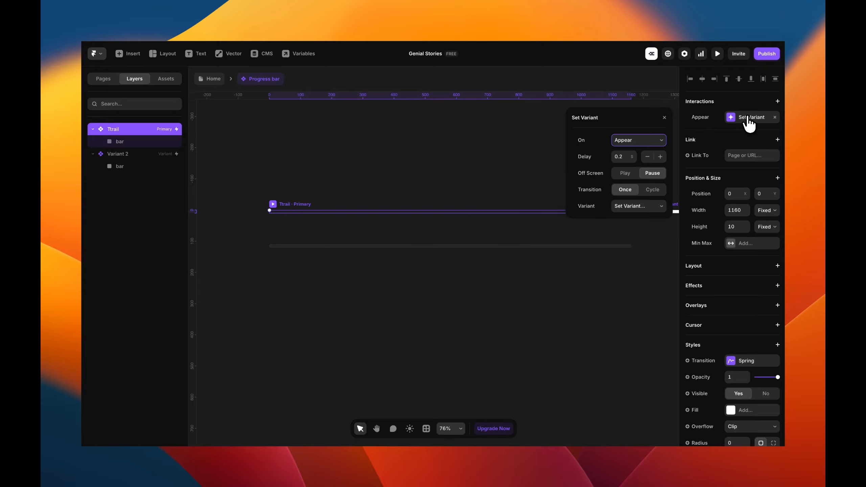
left_click(636, 207)
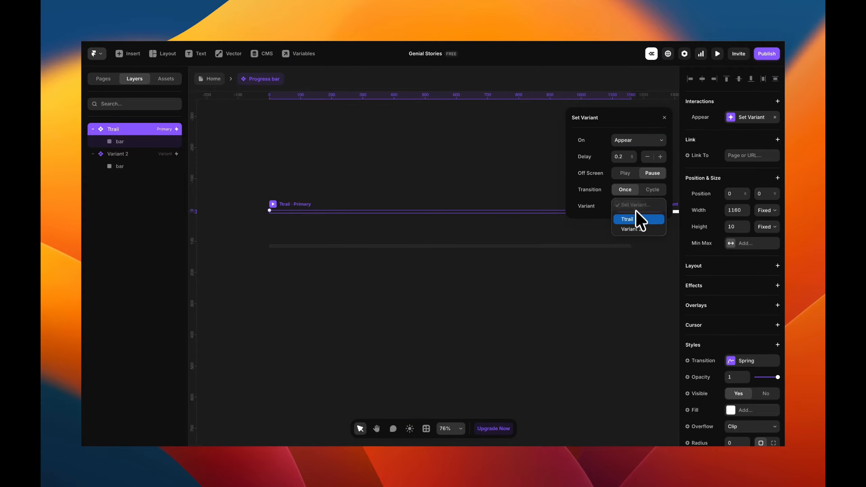
left_click(644, 228)
left_click(526, 159)
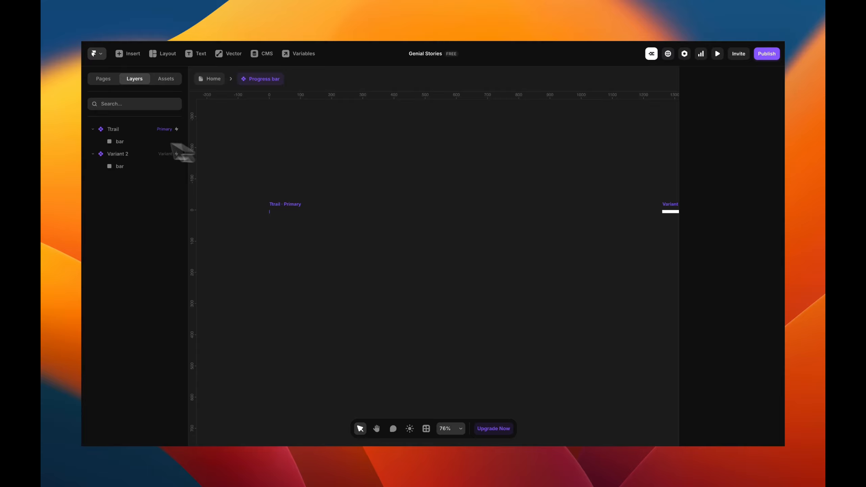
Step: Set the Ttrail bar's left offset back to -1 to hide it outside the frame, and preview the animation
left_click(122, 141)
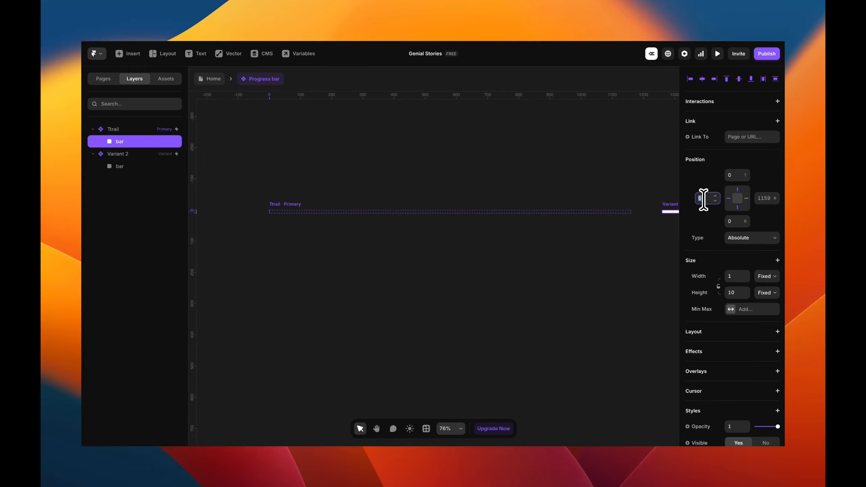
left_click(525, 126)
left_click(717, 55)
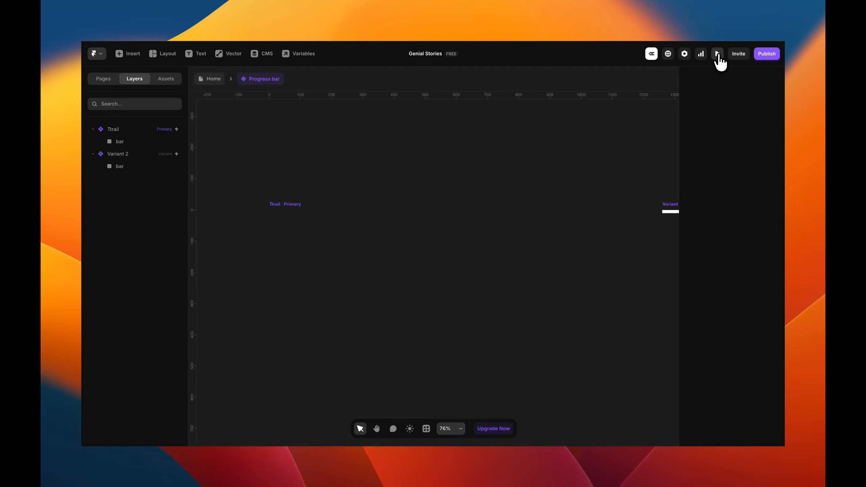
left_click(718, 55)
left_click(718, 54)
Step: Set the Ttrail variant's spring transition time to 1.5 s and preview the progress bar
left_click(277, 203)
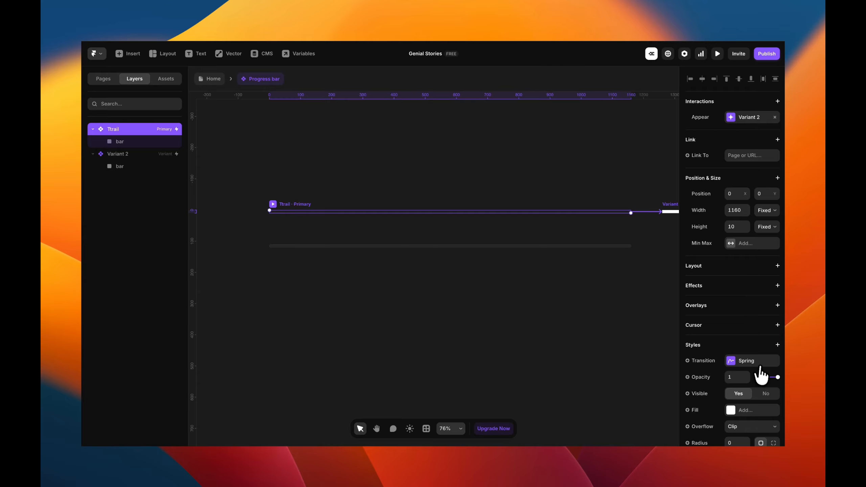
left_click(757, 362)
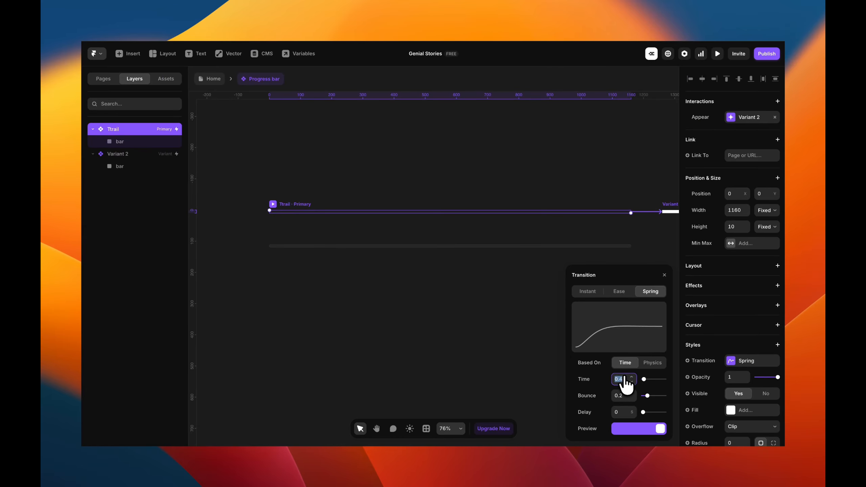
type("1.5")
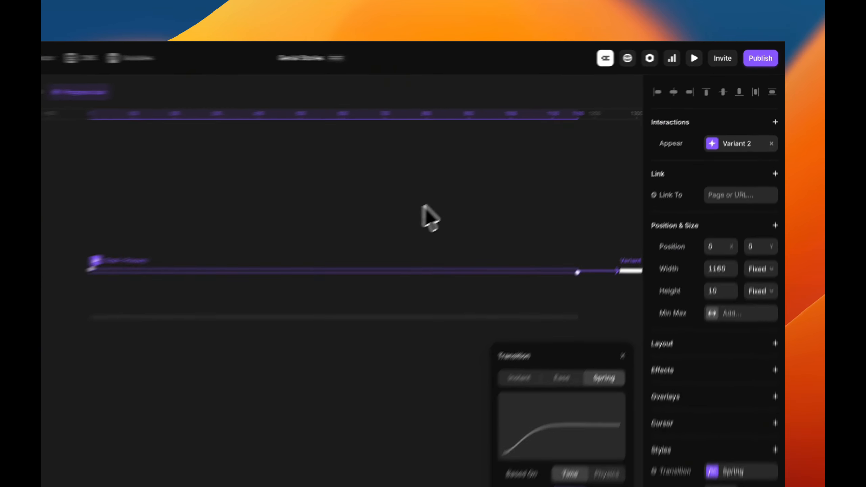
left_click(550, 155)
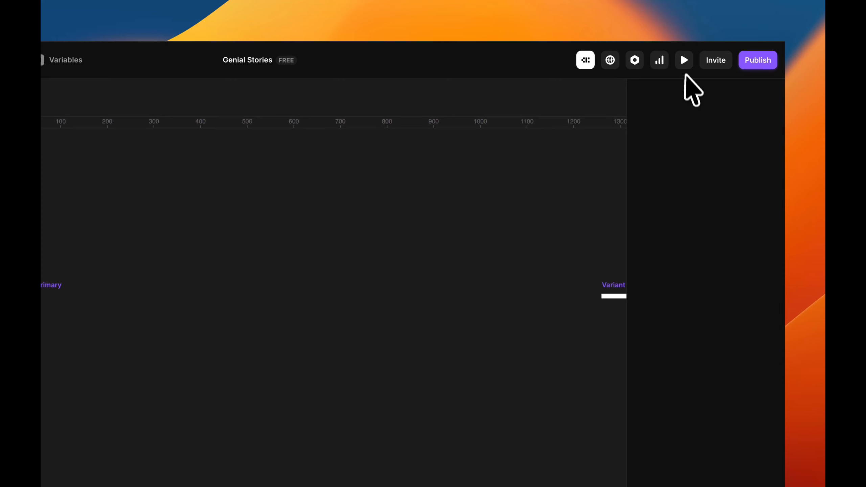
left_click(684, 62)
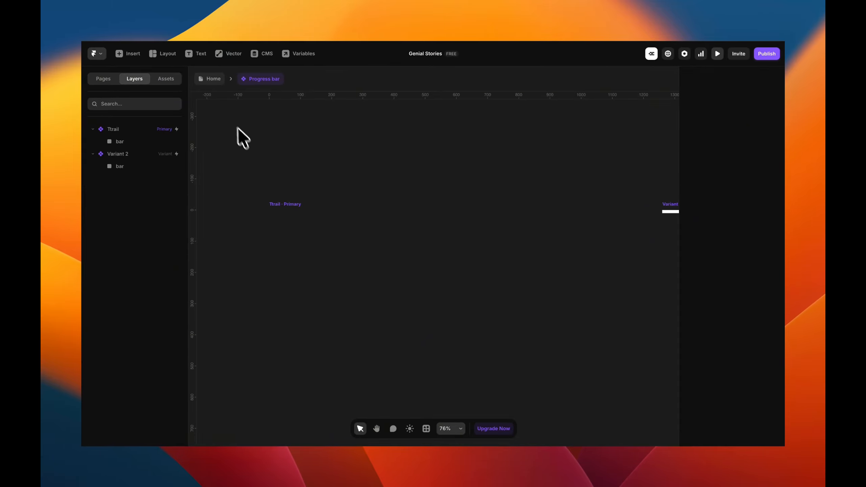
Step: Return to the Home page, enter Preloader 2, and open the Preloader 3 component from the project's assets
left_click(289, 205)
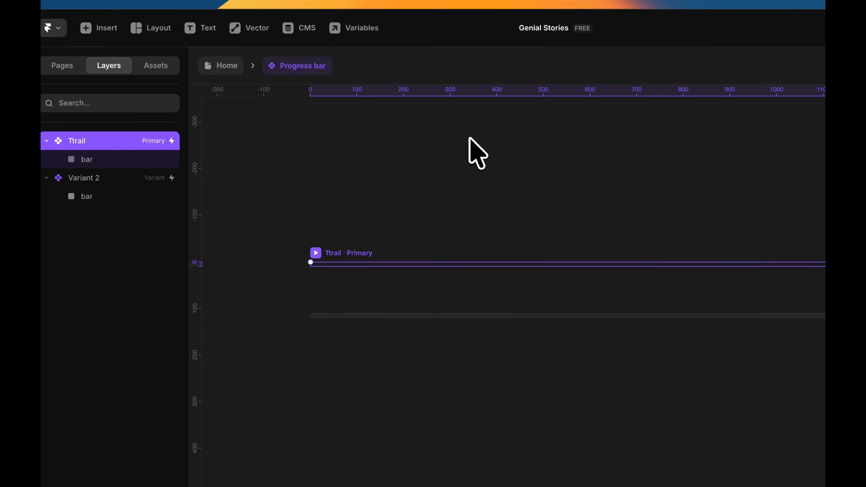
left_click(227, 67)
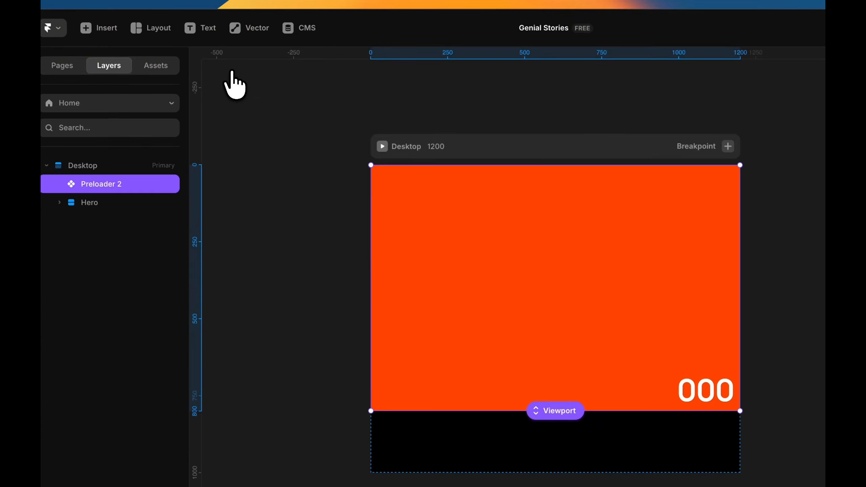
double_click(516, 260)
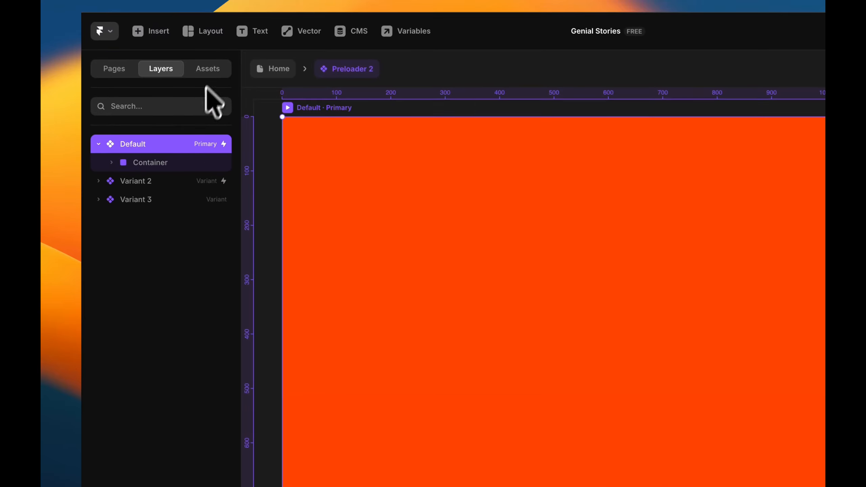
left_click(150, 8)
left_click(170, 247)
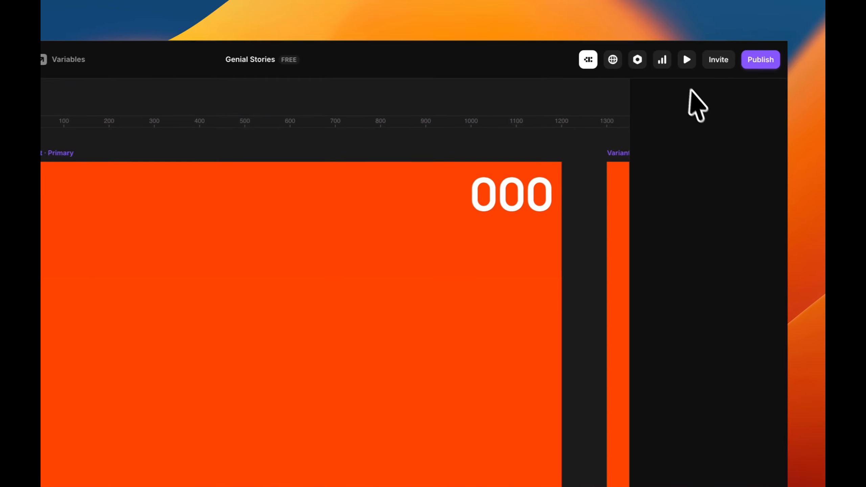
Step: Preview Preloader 3 with its progress bar, and inspect the 000 counter's position in the Default variant
left_click(682, 60)
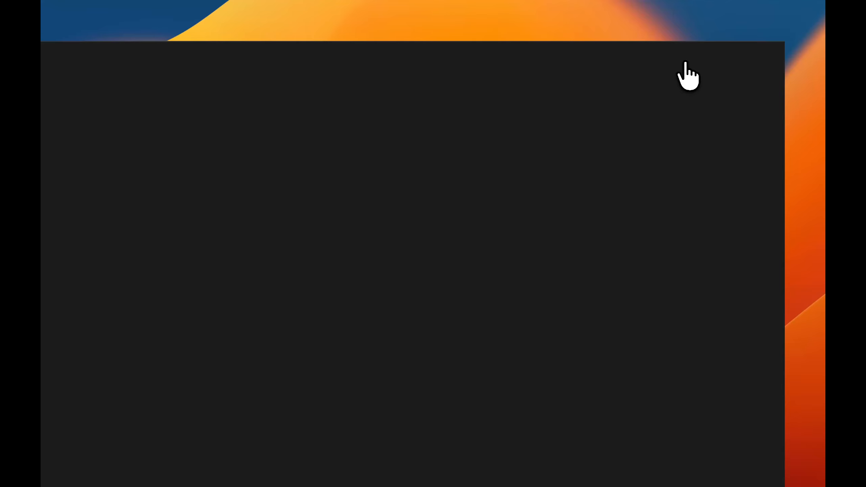
left_click(685, 63)
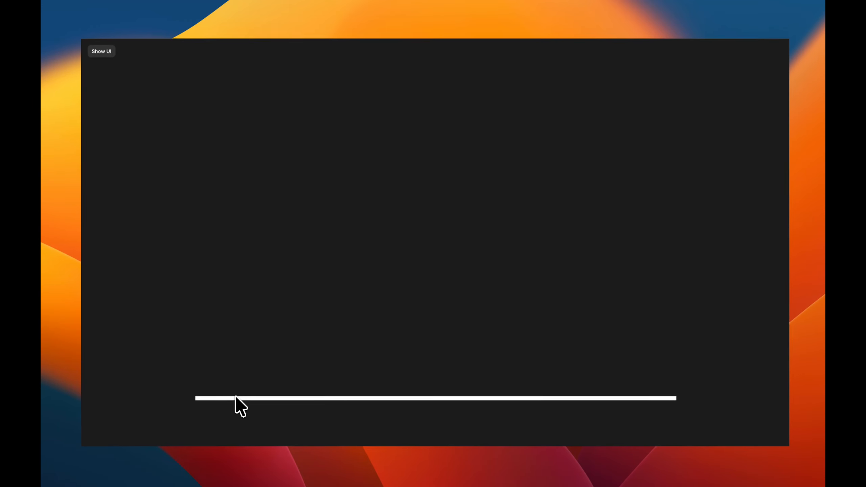
key("Escape")
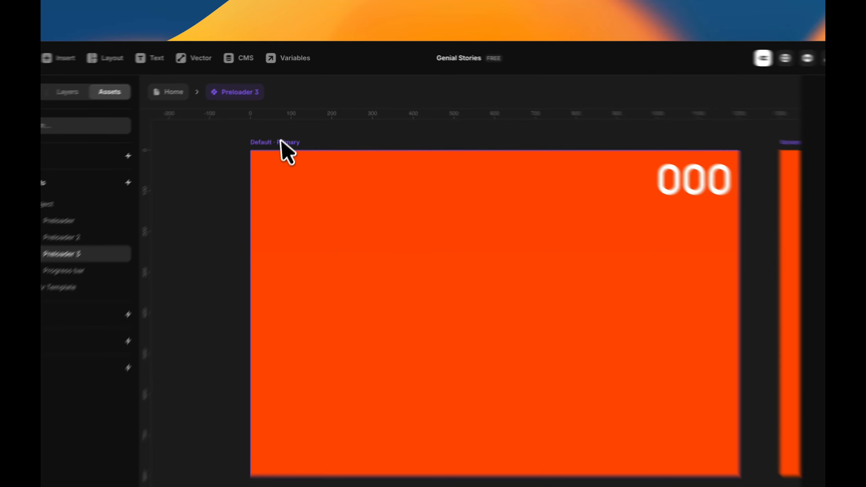
left_click(294, 115)
left_click(754, 210)
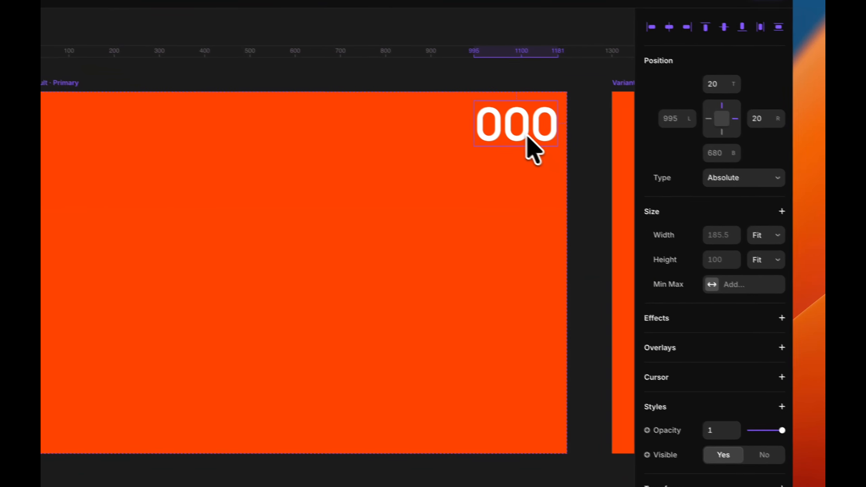
scroll(695, 315, "down", 5)
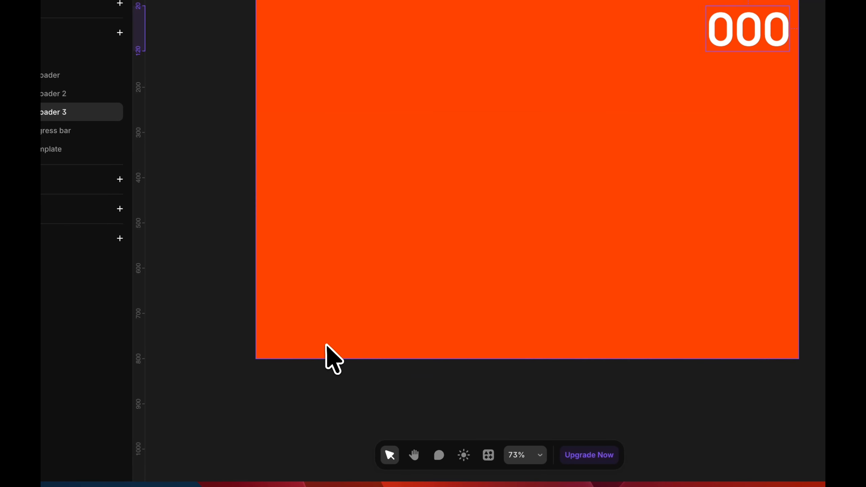
Step: Open the Progress bar component from inside Preloader 3 and view the Ttrail variant's transition settings
left_click(81, 434)
left_click(220, 312)
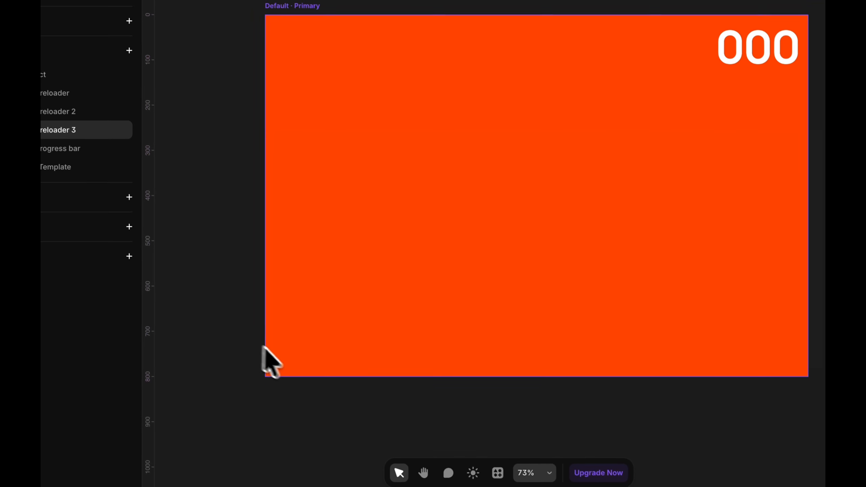
double_click(280, 348)
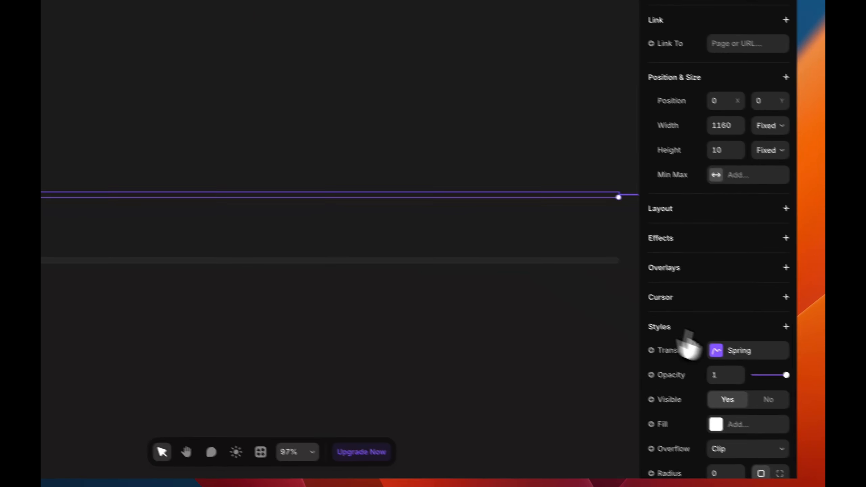
left_click(712, 350)
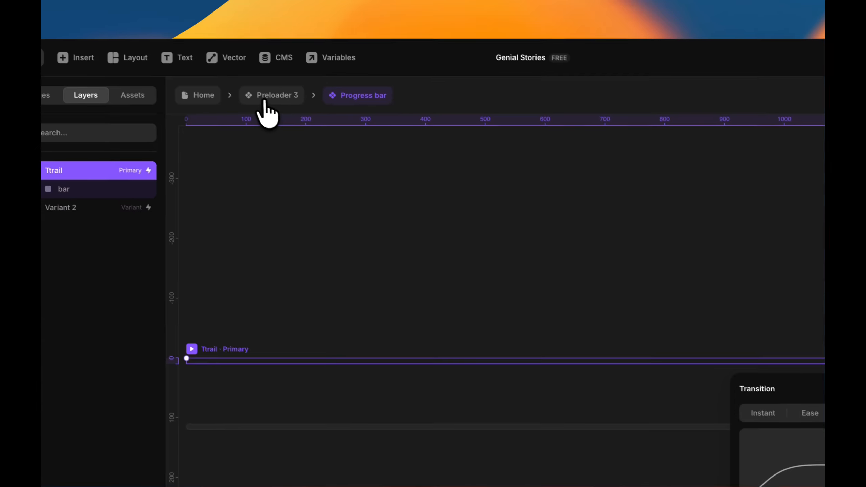
Step: Return to the Preloader 3 component and preview its animation starting from the Default variant
left_click(267, 102)
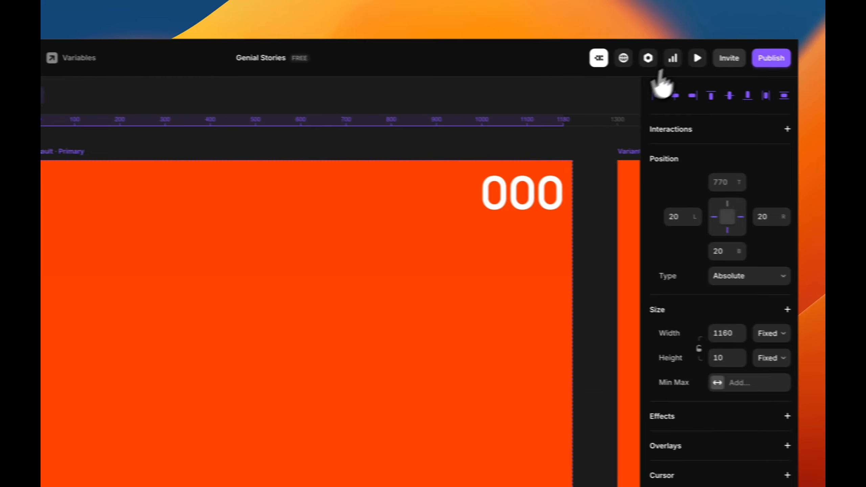
left_click(695, 58)
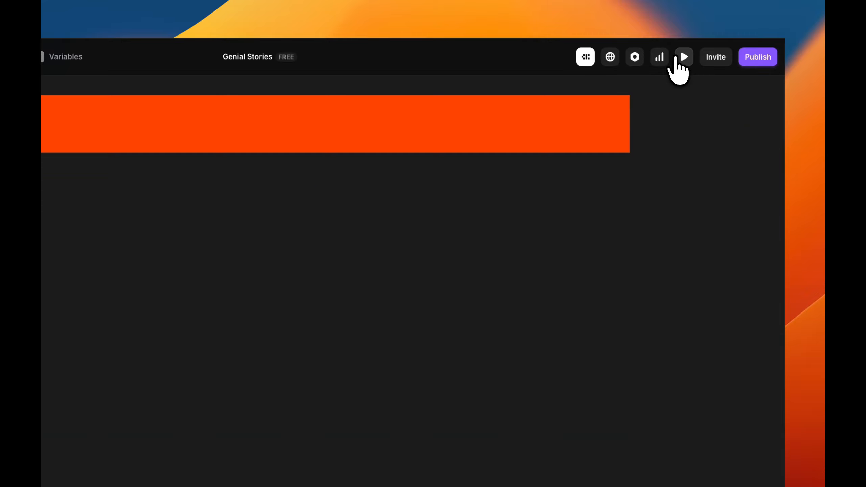
left_click(675, 56)
left_click(539, 197)
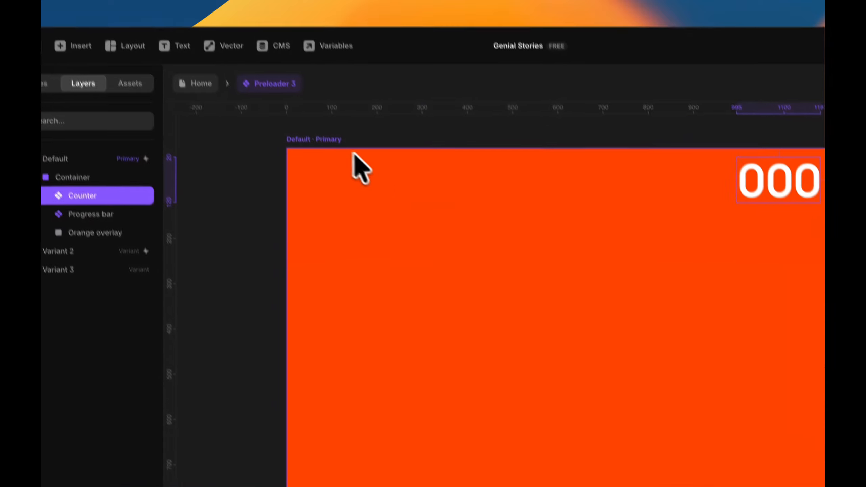
left_click(254, 35)
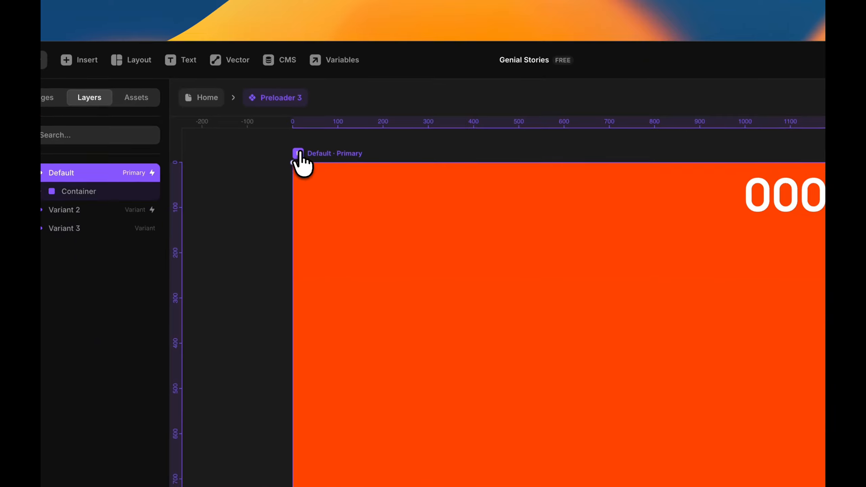
key("super+backslash")
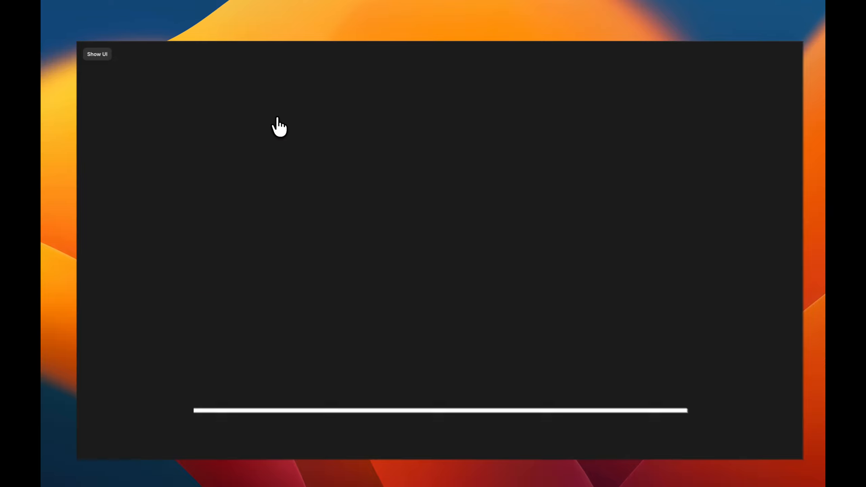
key("super+backslash")
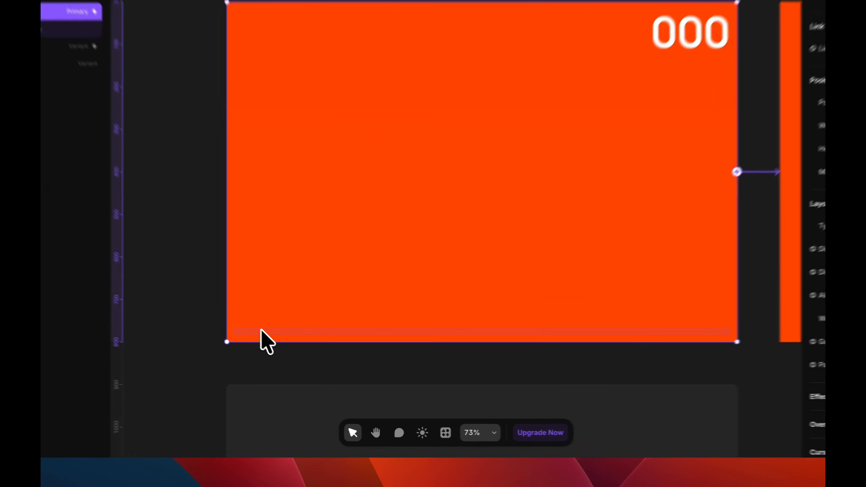
Step: Set the Default variant's progress bar to left, right and bottom offsets of 0 and preview the component
left_click(294, 357)
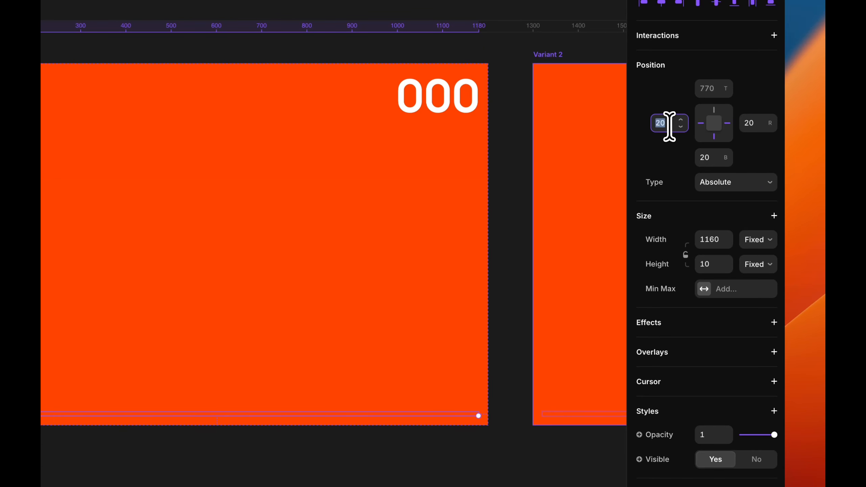
type("0")
key("Tab")
type("0")
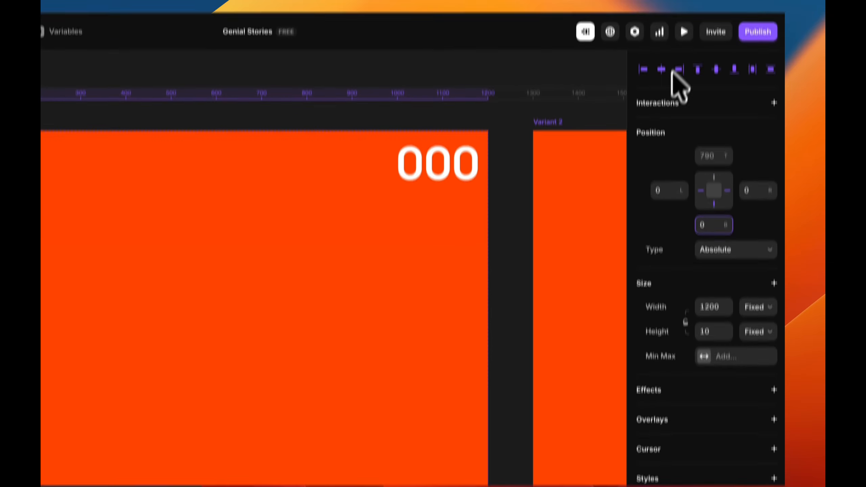
left_click(683, 31)
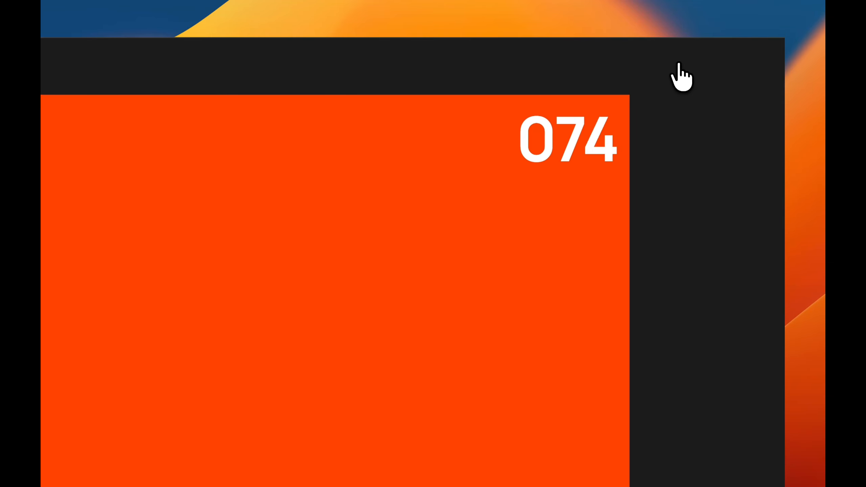
key("Escape")
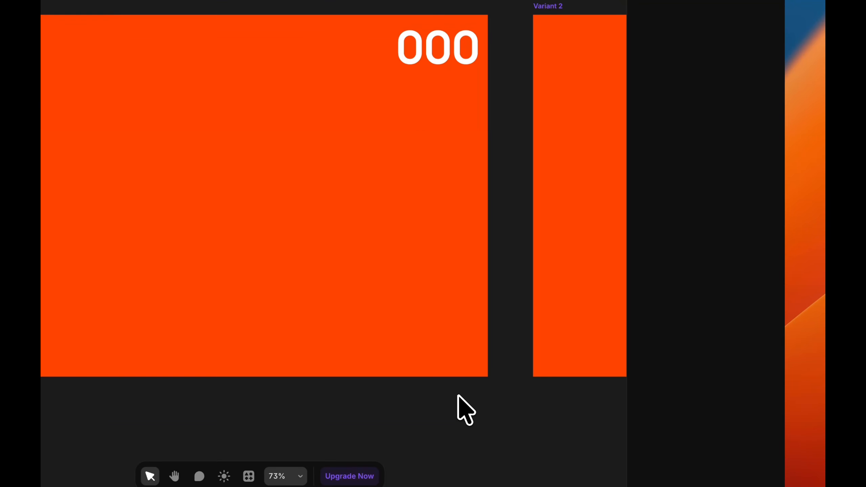
Step: Move Variant 2's progress bar down to a bottom offset of -10 and set its opacity to 0
left_click(459, 376)
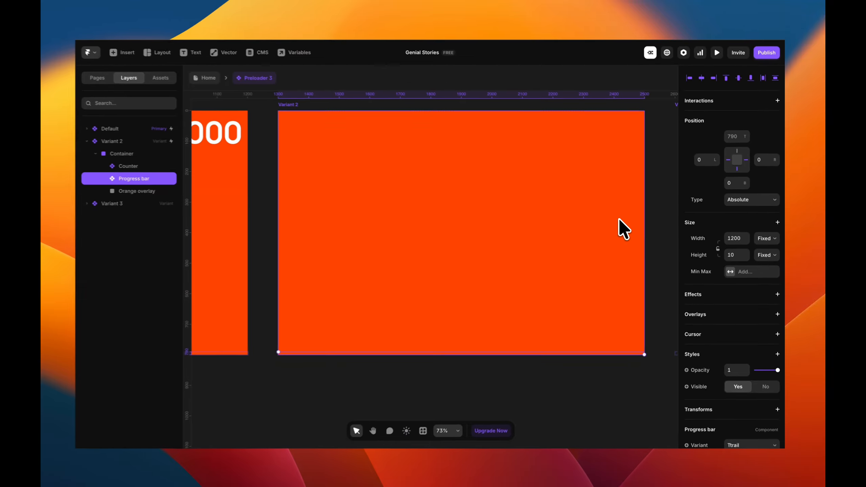
key("shift+Down")
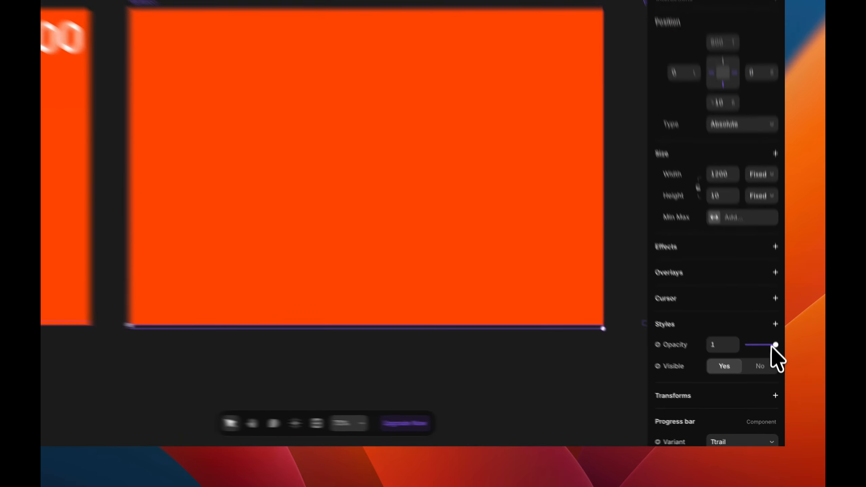
left_click_drag(777, 368, 693, 372)
scroll(449, 296, "left", 8)
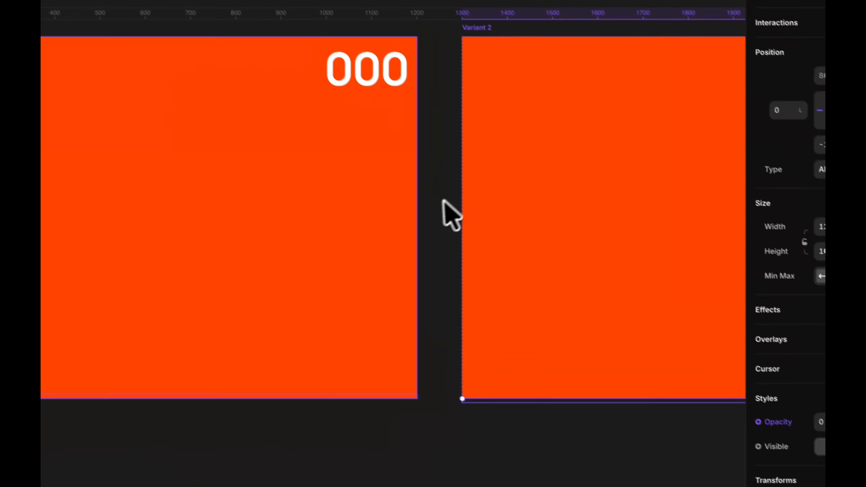
Step: Preview Preloader 3 with Variant 2's progress bar lowered and faded out
left_click(447, 195)
scroll(448, 190, "down", 3)
scroll(448, 190, "left", 4)
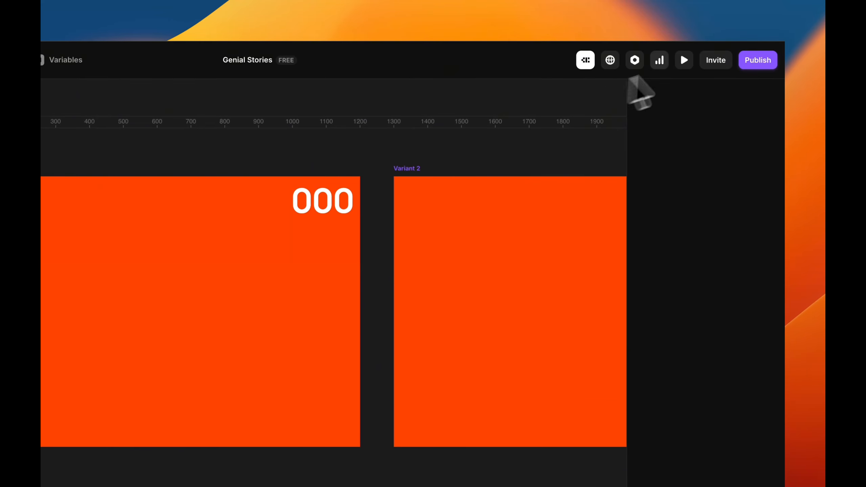
left_click(685, 60)
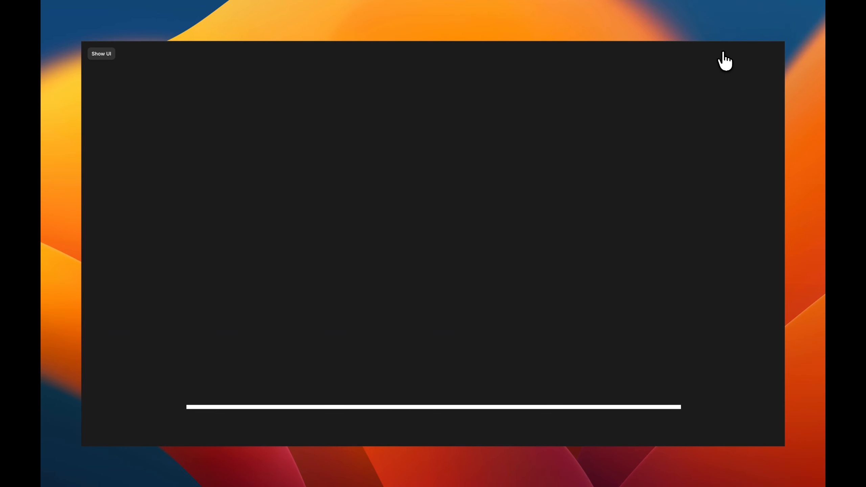
key("Escape")
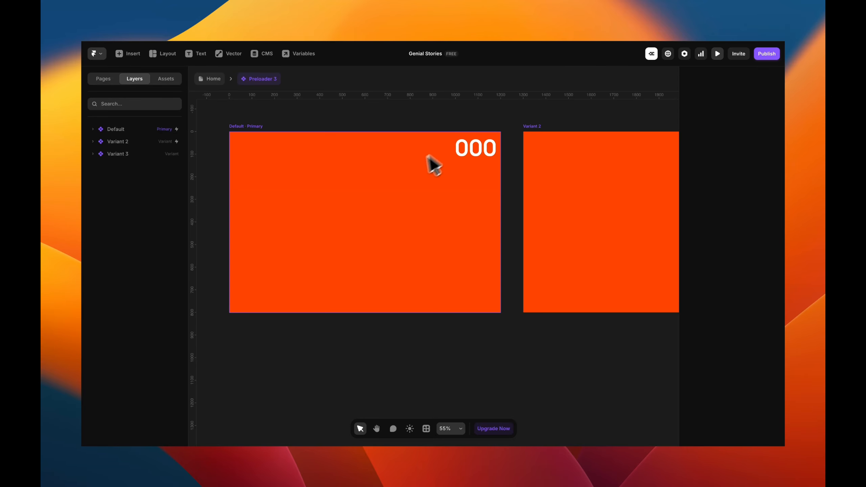
Step: Move Variant 3's progress bar down 10 px, just below the frame's bottom edge, and preview the component
scroll(529, 310, "right", 10)
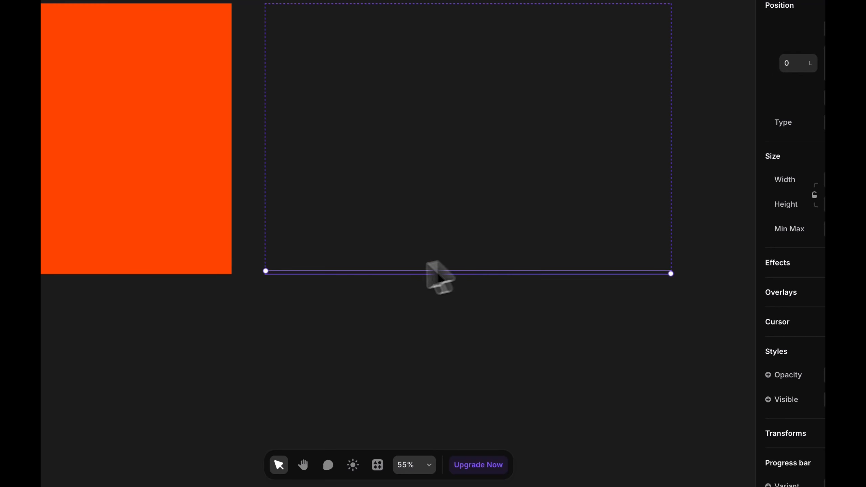
key("shift+Down")
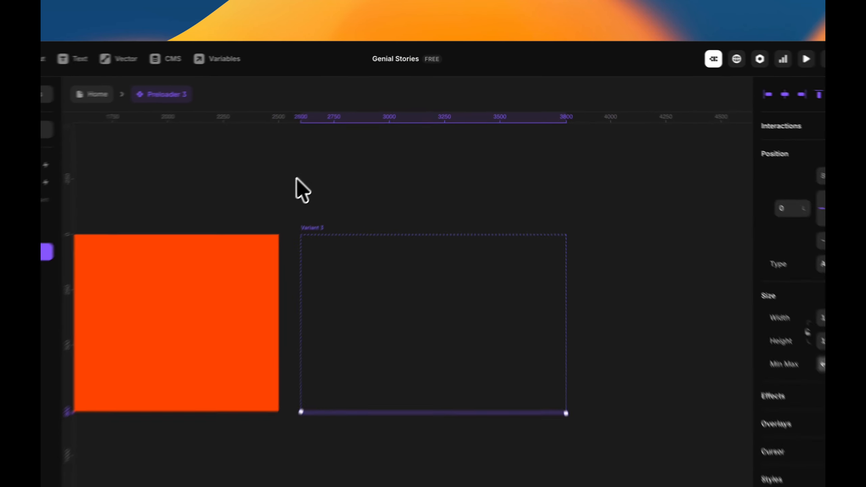
left_click(744, 59)
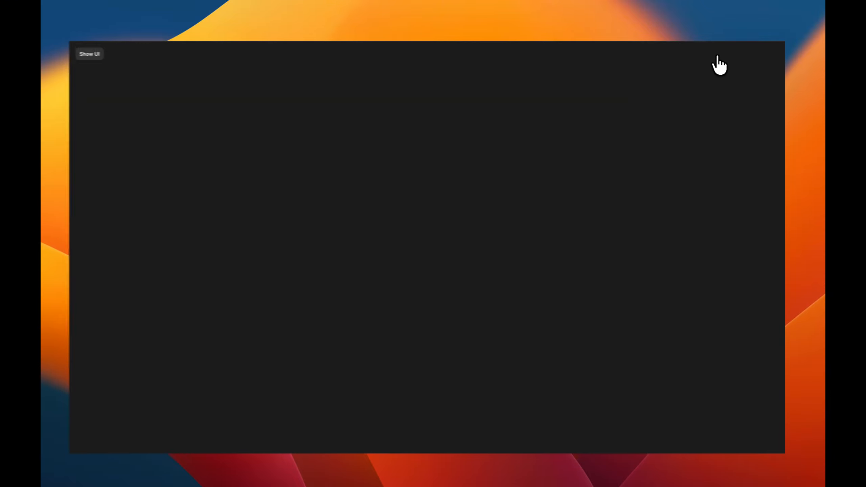
left_click(718, 55)
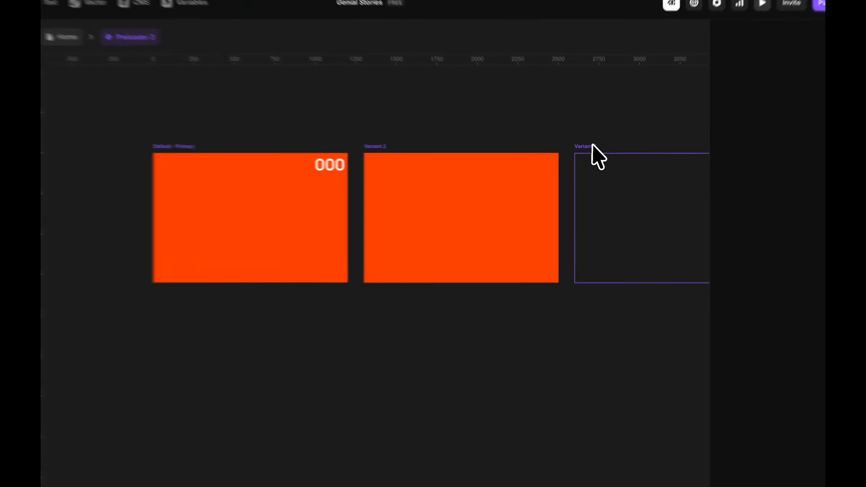
Step: Lower Variant 2's progress bar to a bottom offset of -20 and check the position of Variant 3's progress bar
left_click(592, 145)
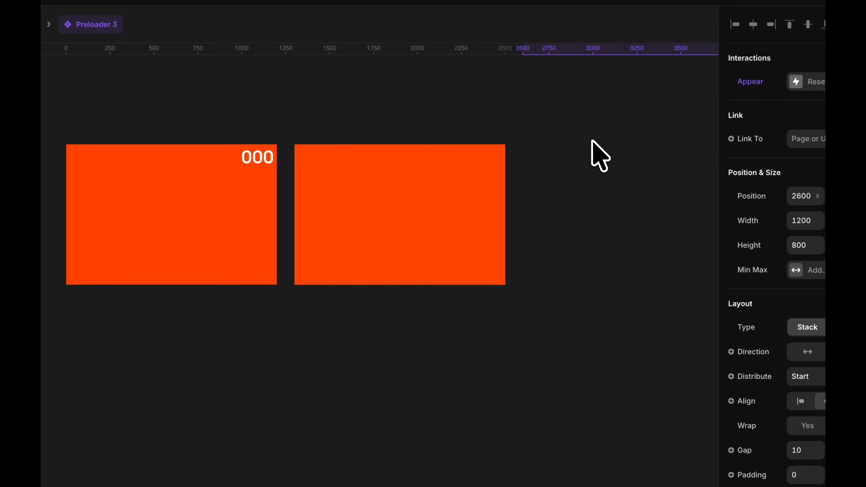
scroll(590, 157, "right", 5)
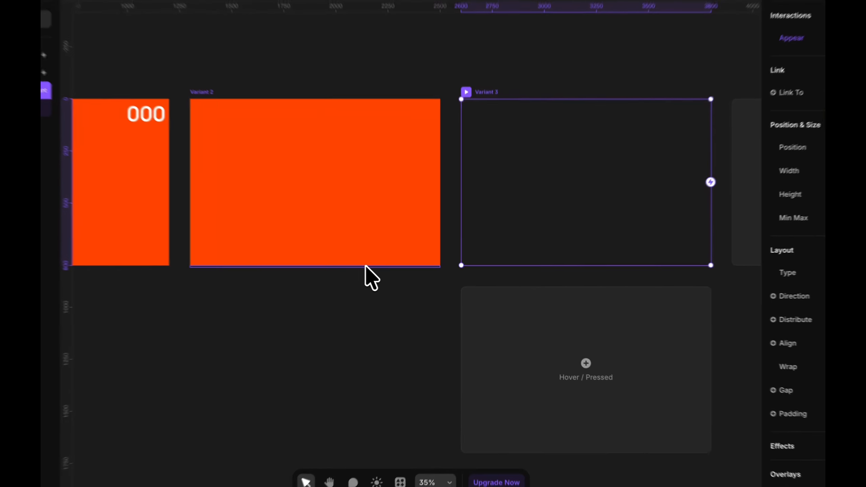
left_click(402, 275)
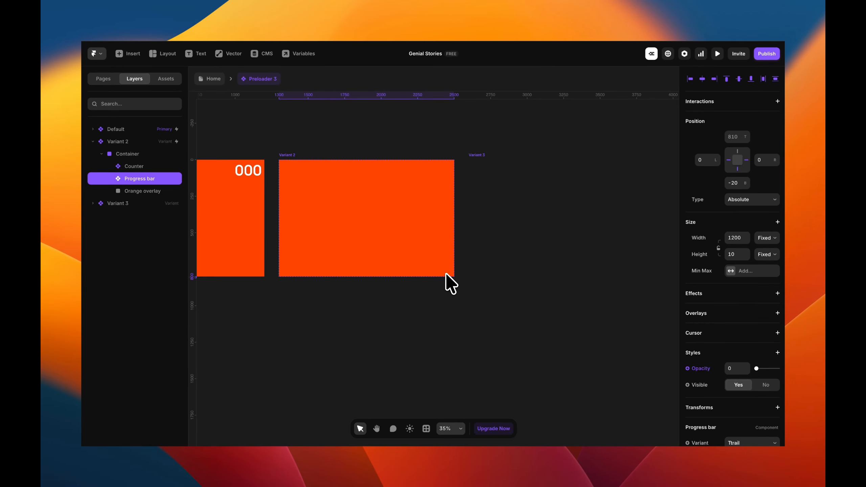
left_click(511, 277)
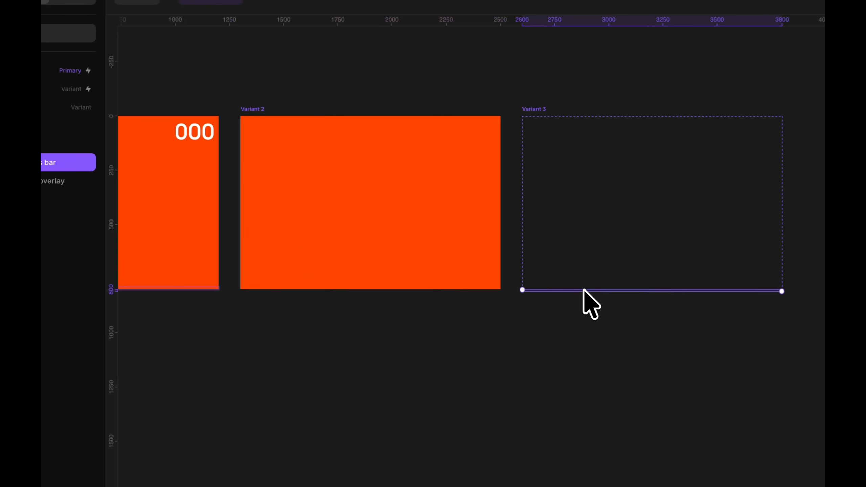
left_click(476, 396)
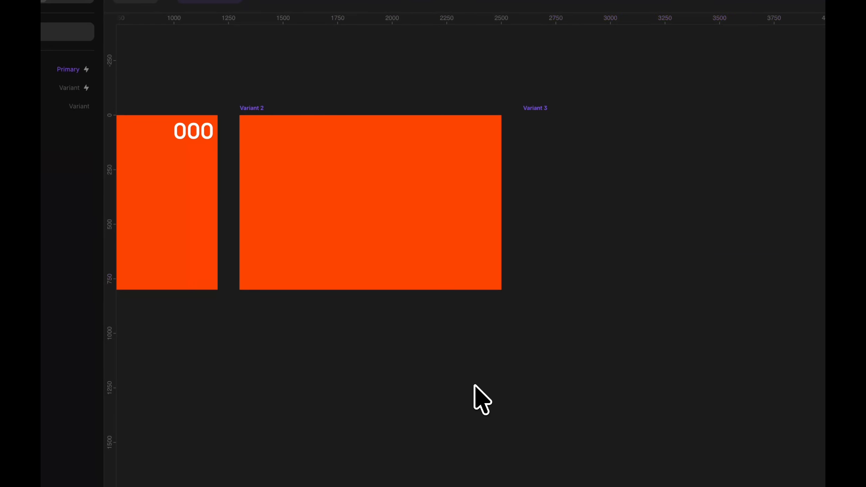
Step: Preview the full Preloader 3 animation again from the Default variant
scroll(475, 396, "down", 3)
scroll(491, 143, "left", 4)
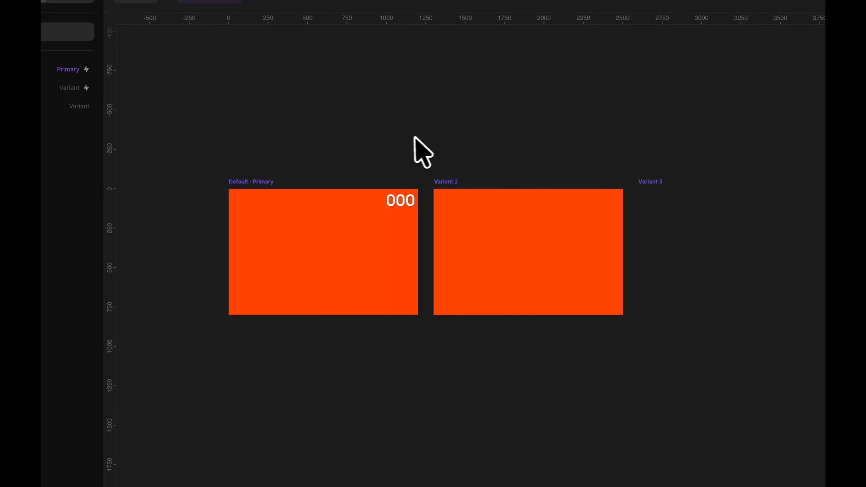
left_click(244, 178)
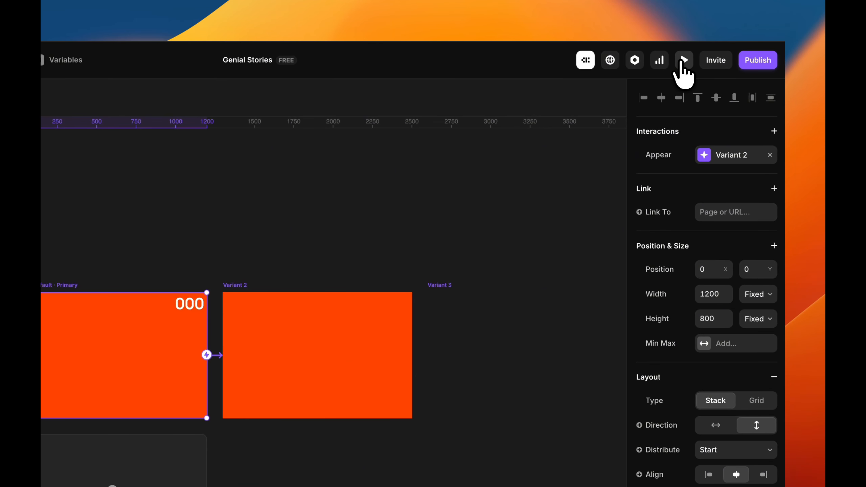
left_click(682, 62)
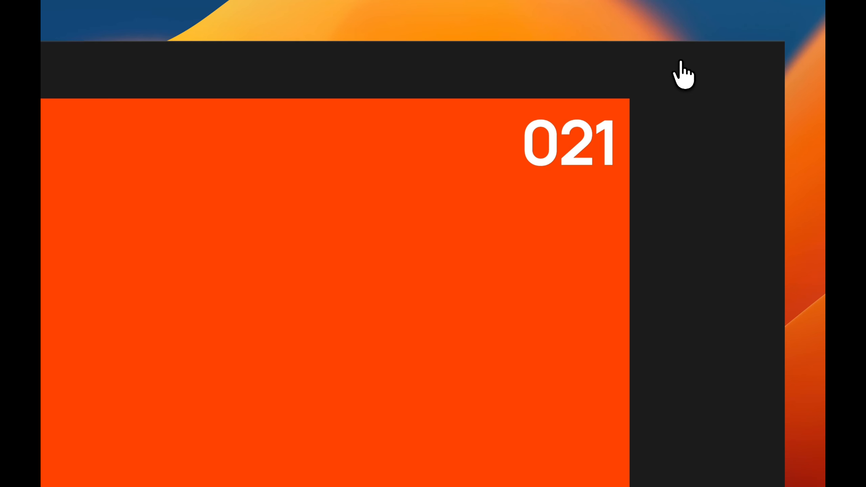